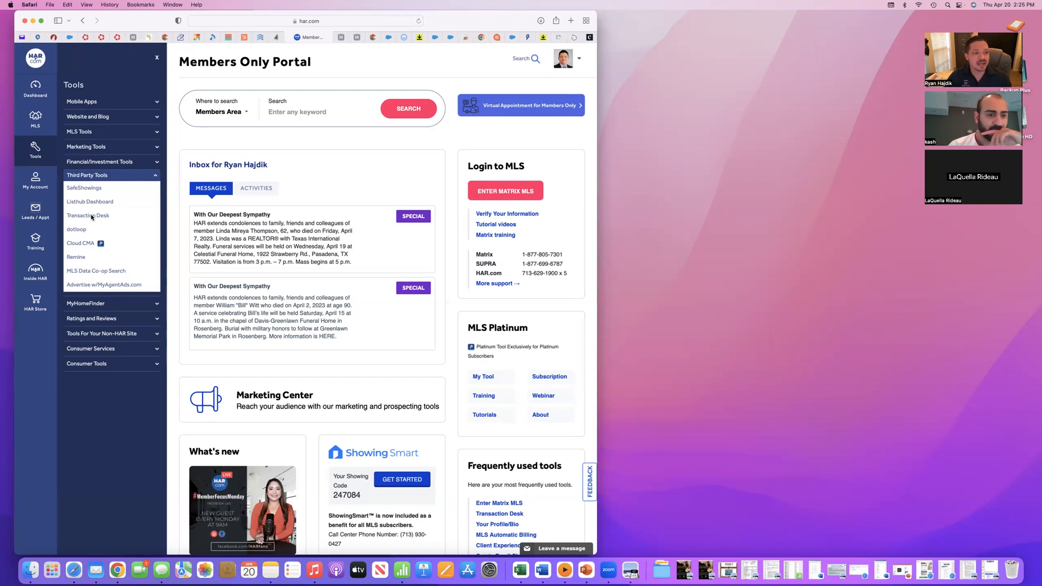
- Open Transaction Desk from the third-party tools, widen the browser window and start a new transaction
left_click(91, 216)
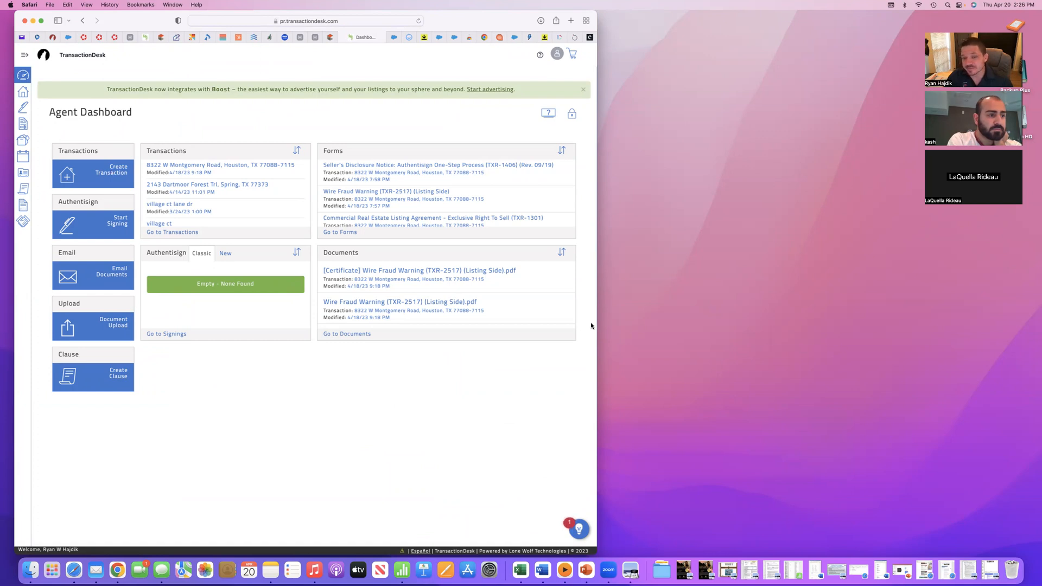
left_click_drag(597, 323, 894, 326)
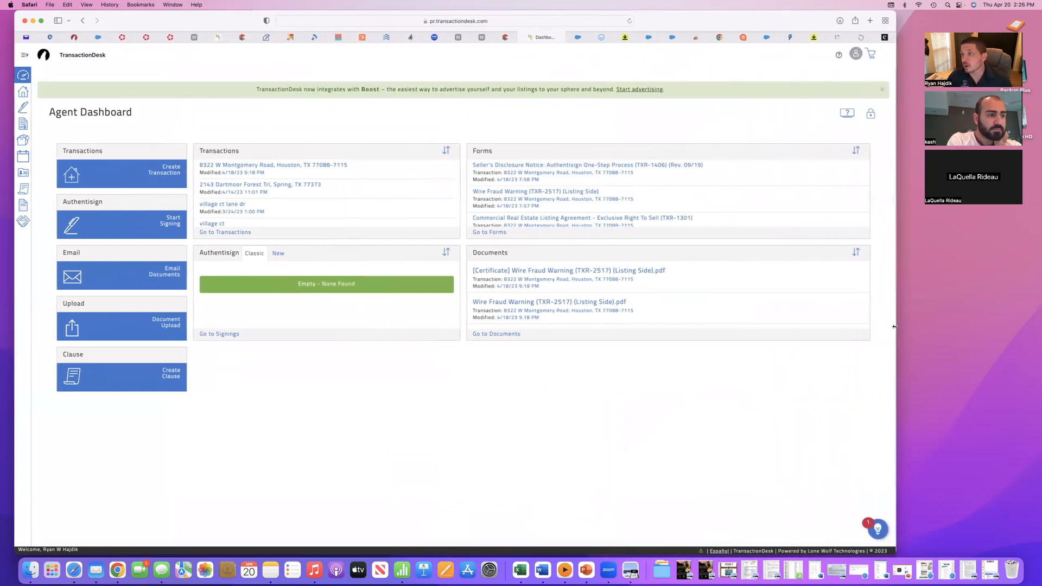
left_click(172, 171)
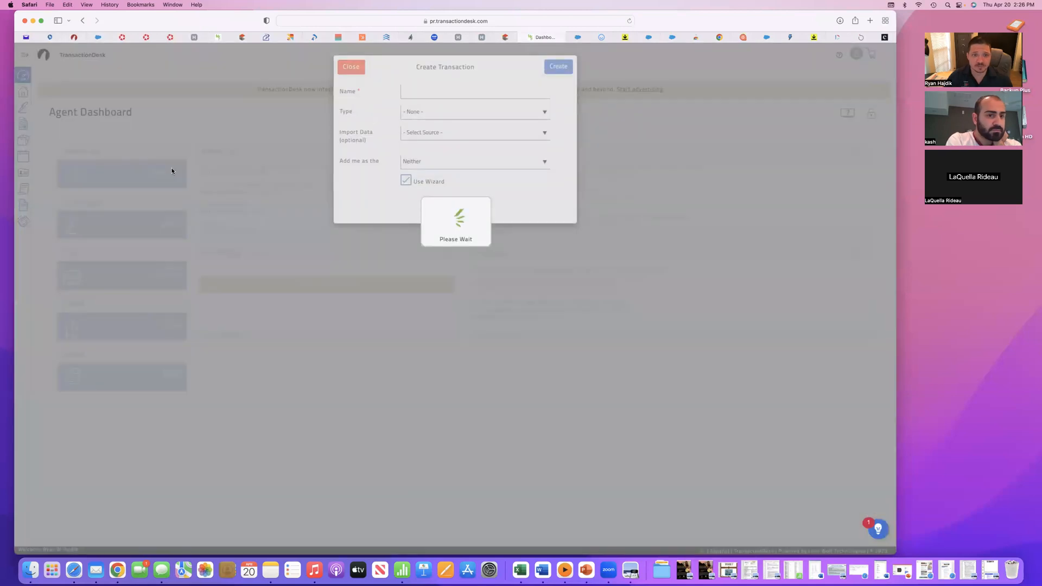
left_click(456, 90)
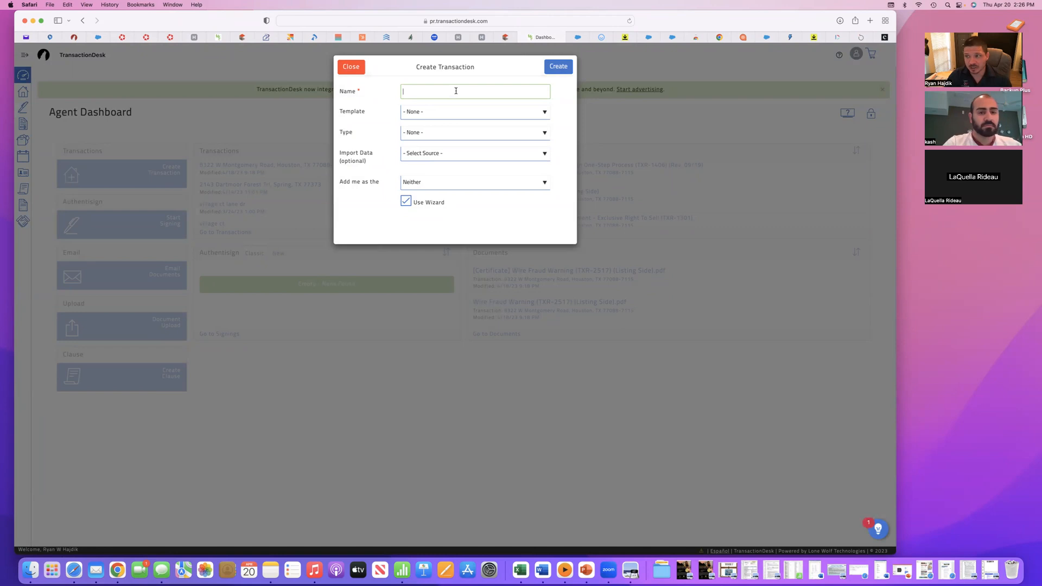
- Enter Matrix MLS from the HAR members portal and postpone reading the ShowingSmart alert
left_click(467, 38)
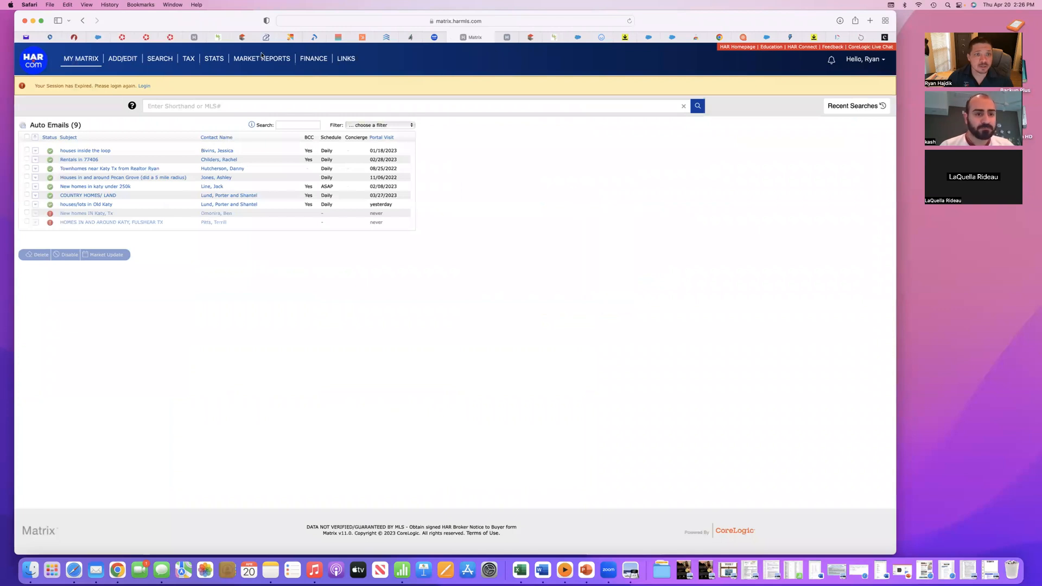
left_click(437, 37)
left_click(567, 192)
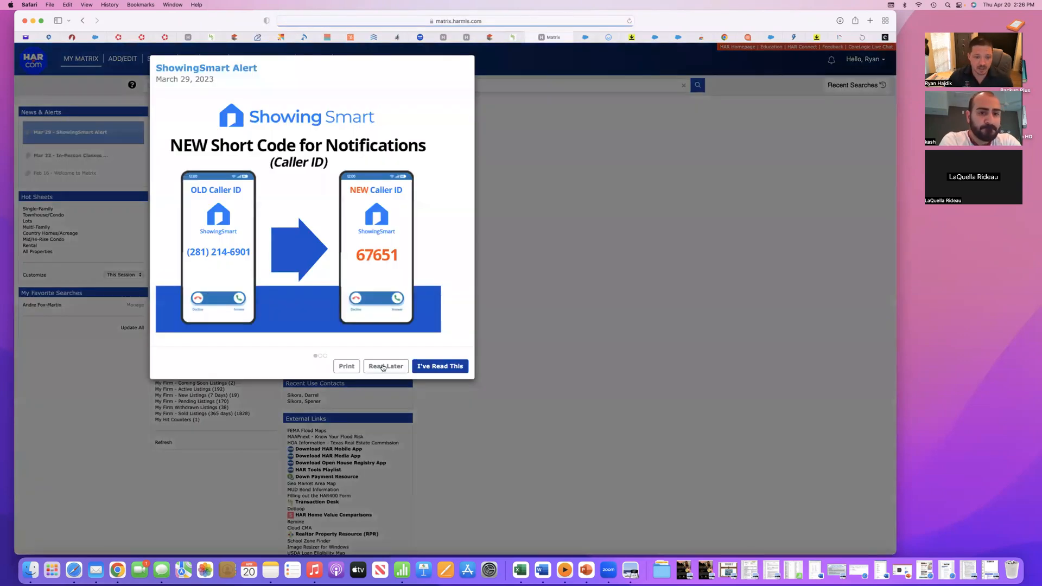
left_click(383, 368)
left_click(382, 366)
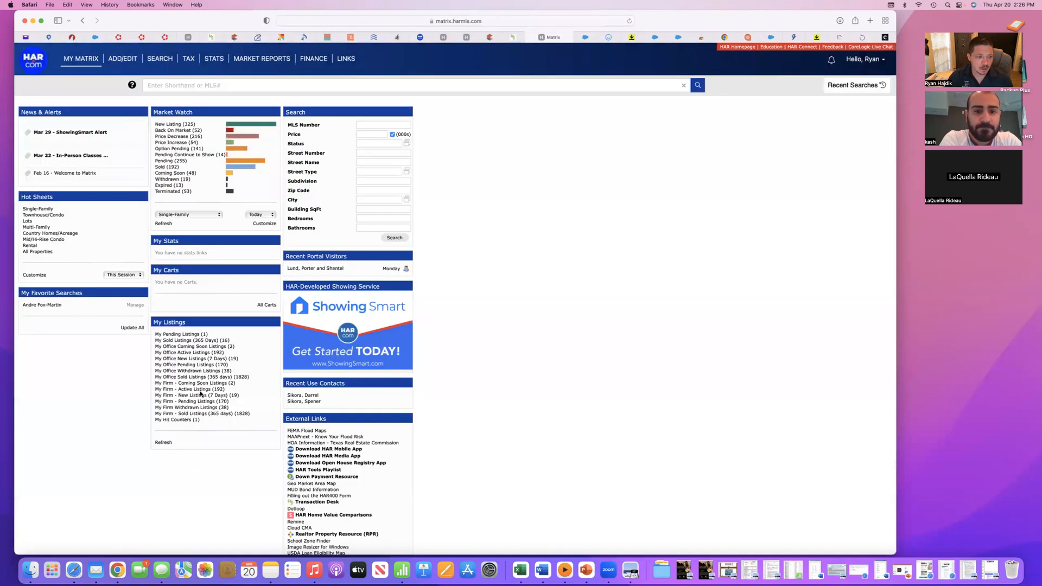
scroll(200, 394, "down", 3)
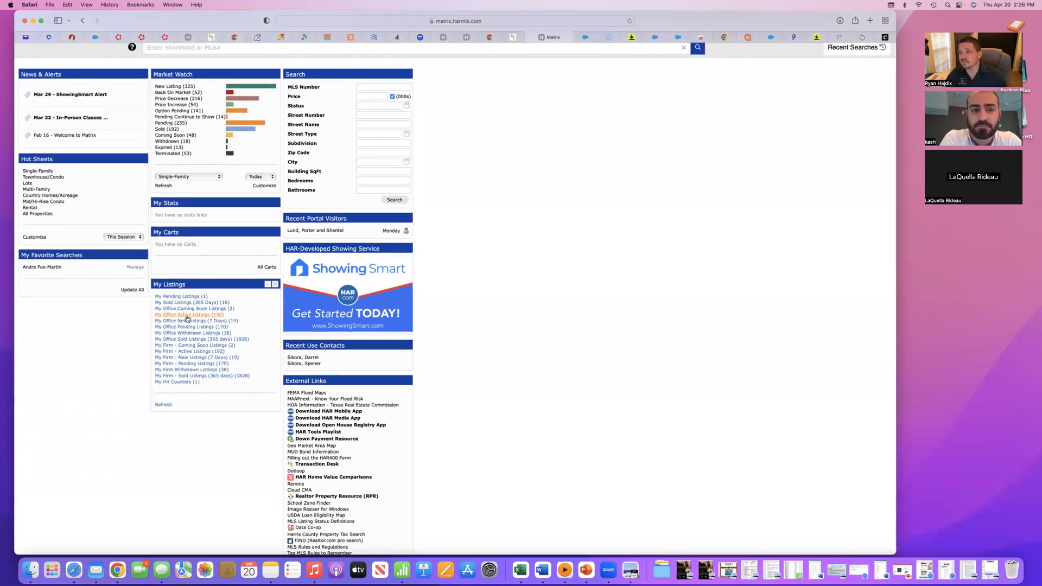
scroll(502, 364, "up", 3)
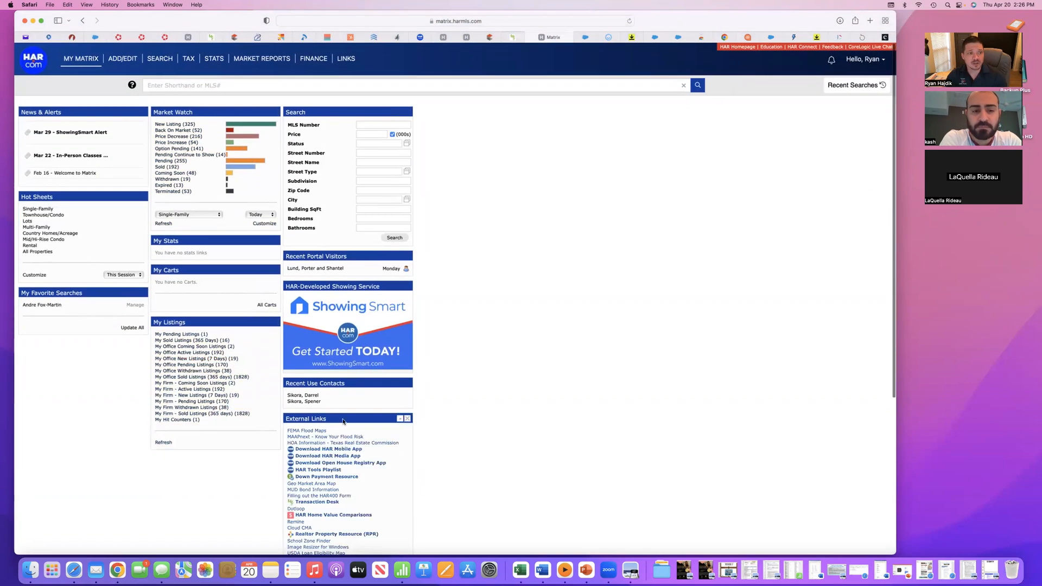
left_click(444, 38)
left_click(444, 38)
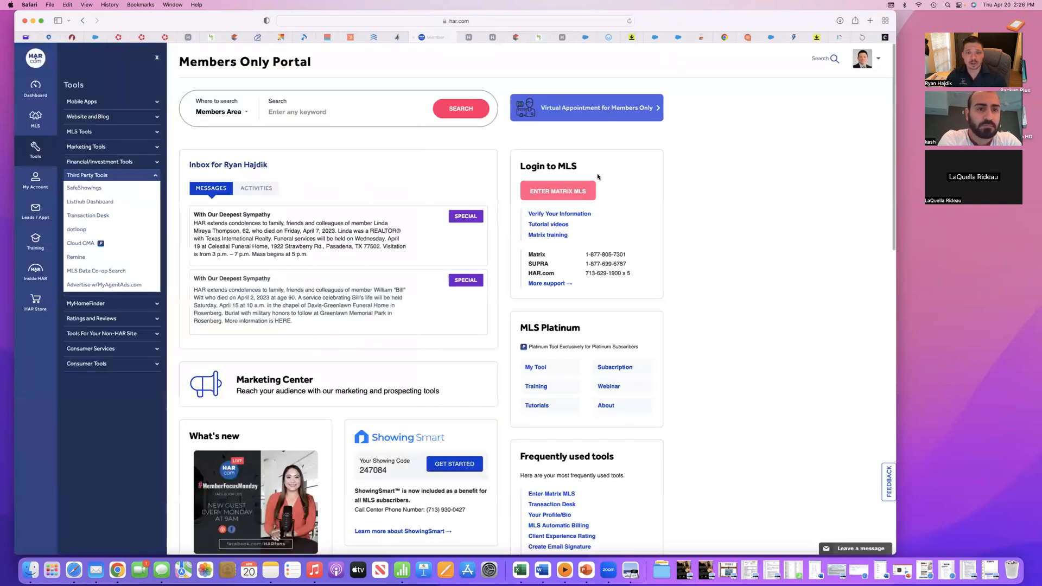
left_click(497, 38)
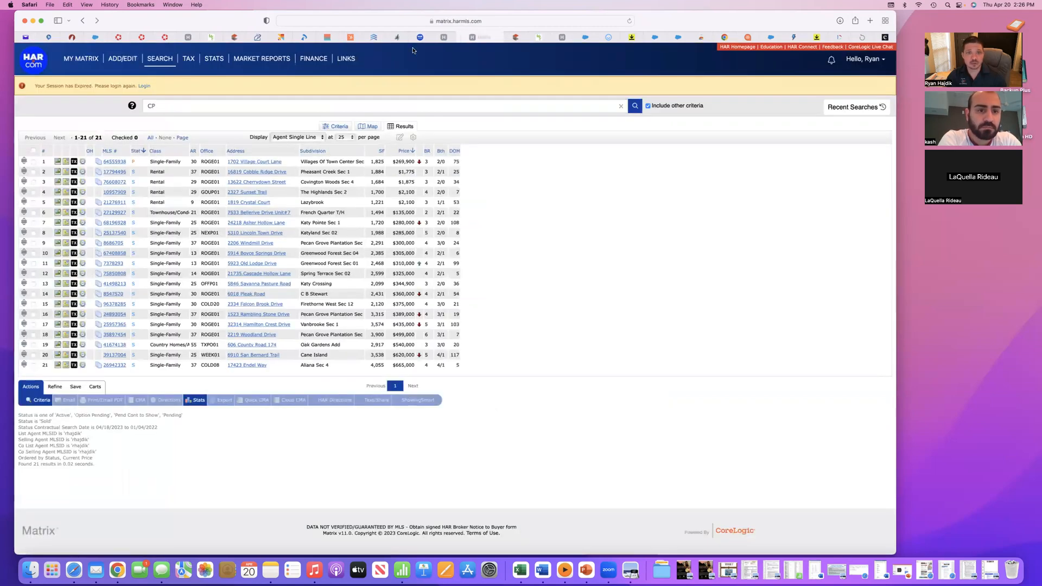
left_click(454, 37)
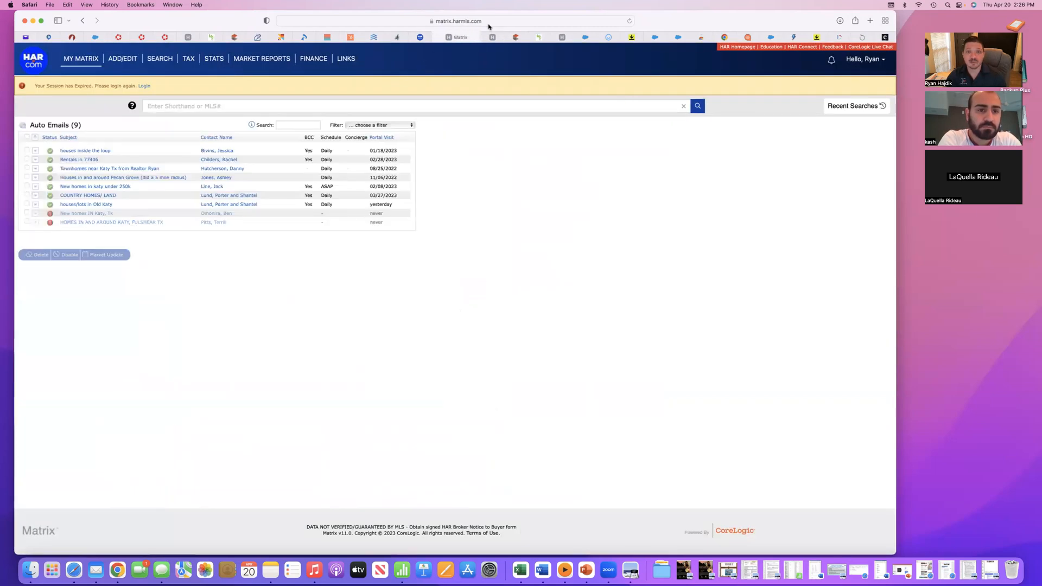
left_click(495, 38)
left_click(515, 38)
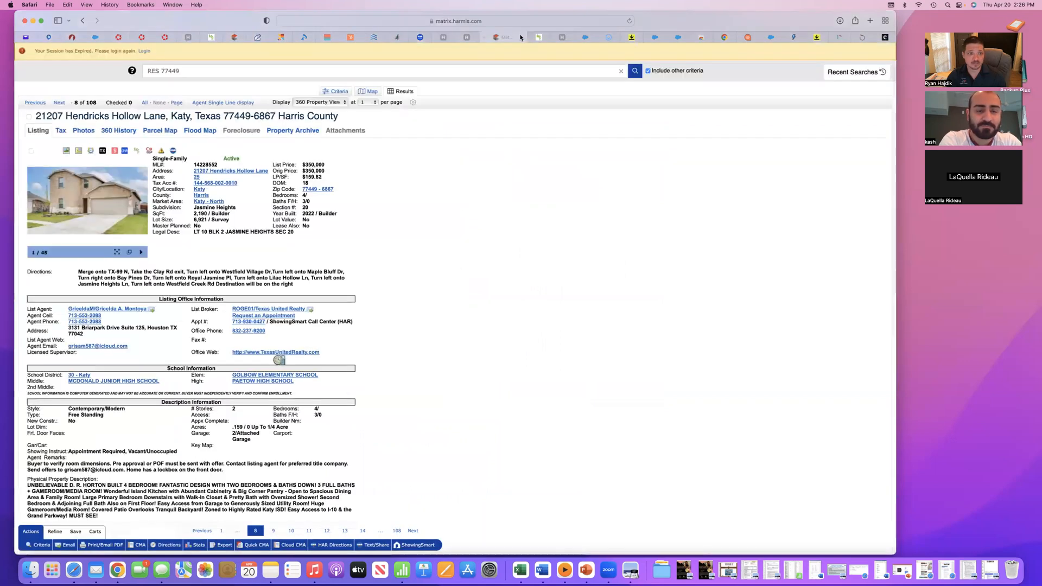
left_click(421, 38)
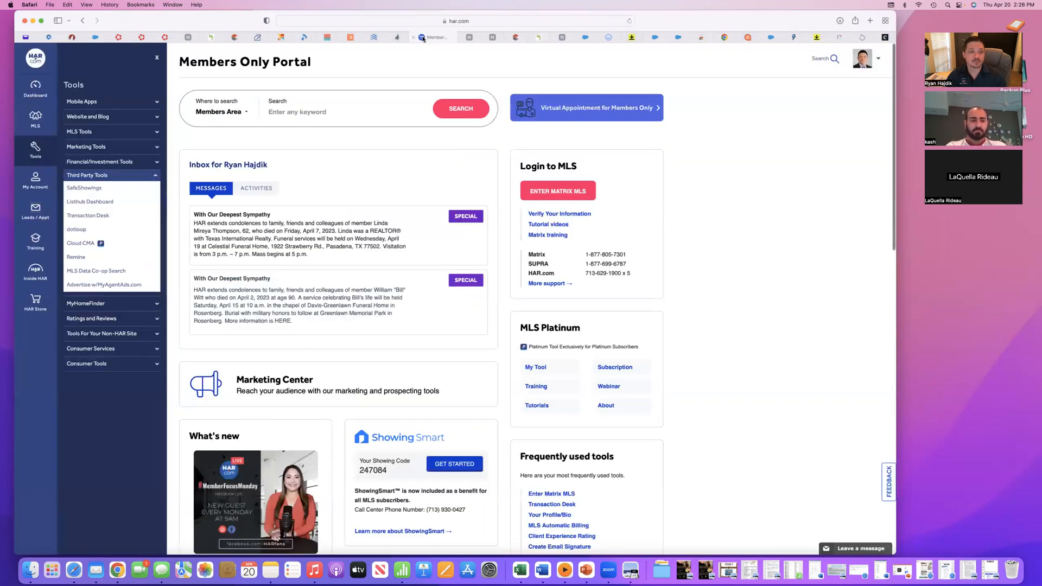
left_click(470, 37)
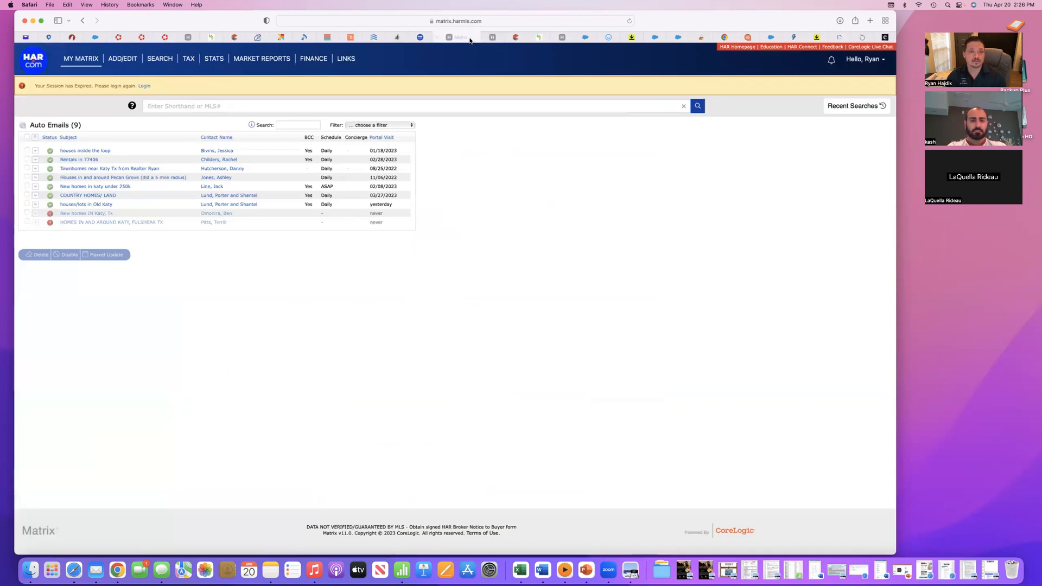
left_click(495, 38)
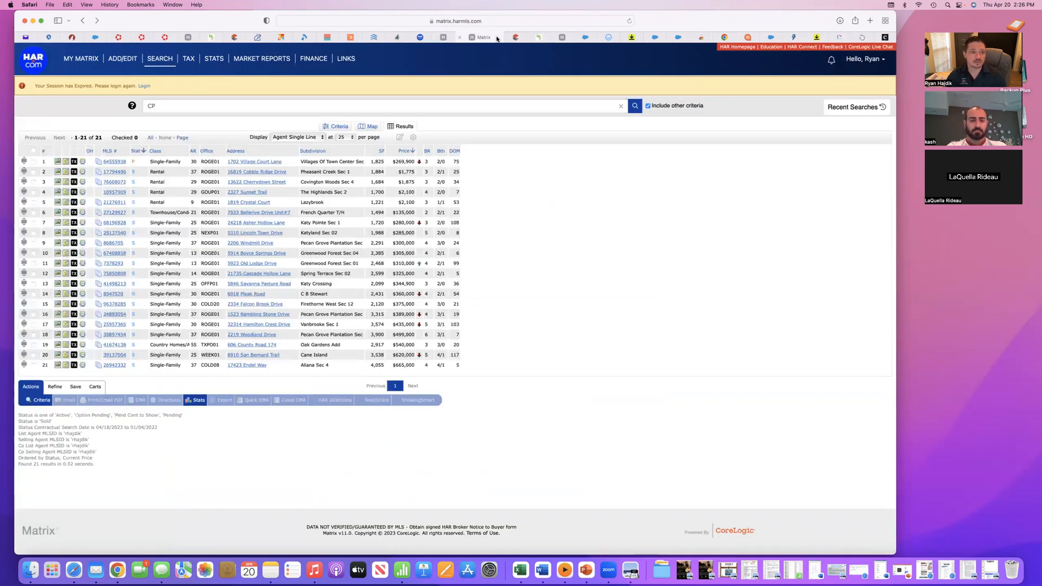
left_click(516, 37)
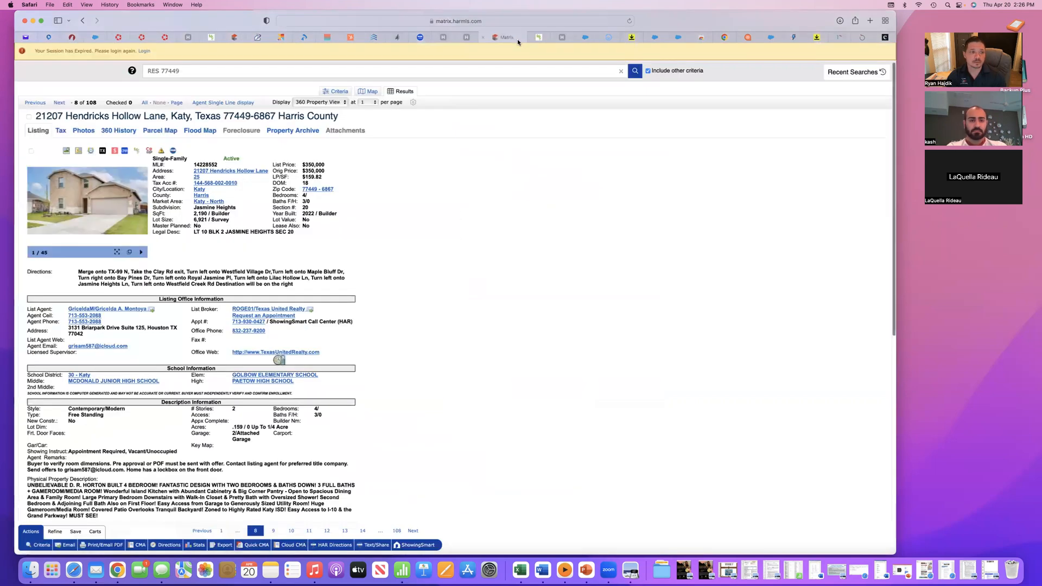
left_click(550, 37)
left_click(570, 38)
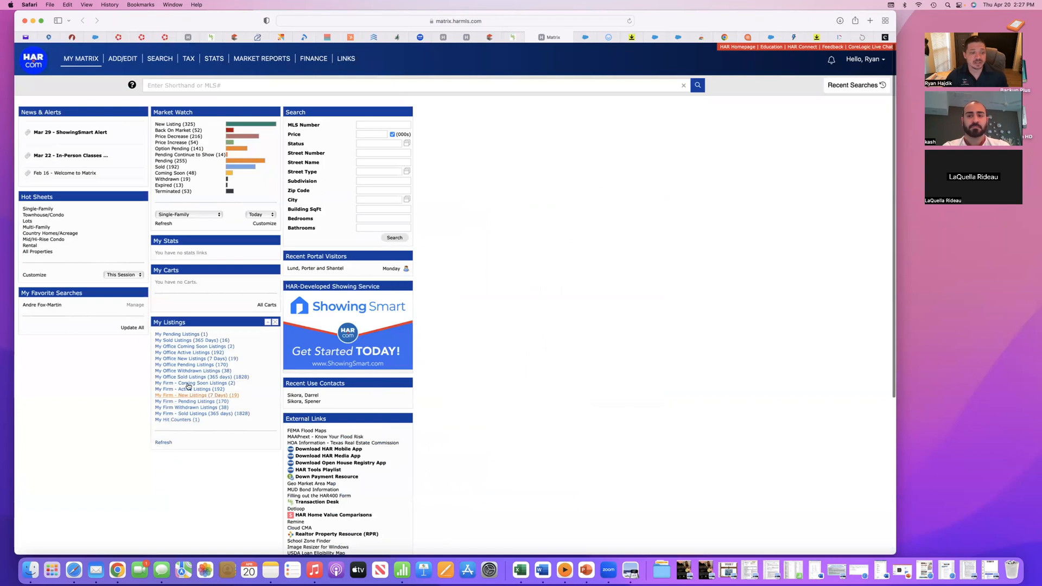
- Open the third listing, the Bellerive Condo rental, from the office's active listings
left_click(183, 354)
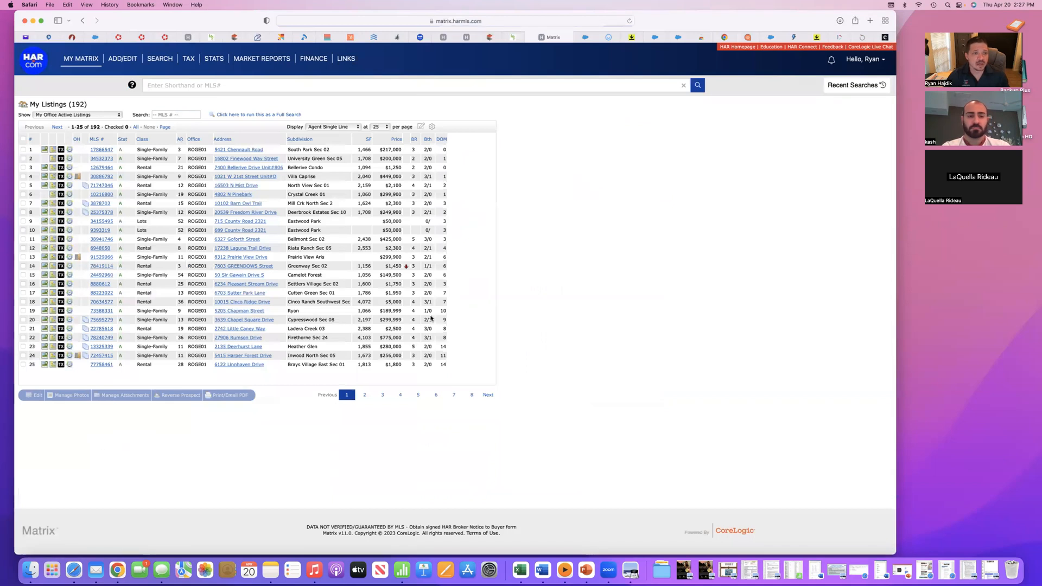
left_click(103, 170)
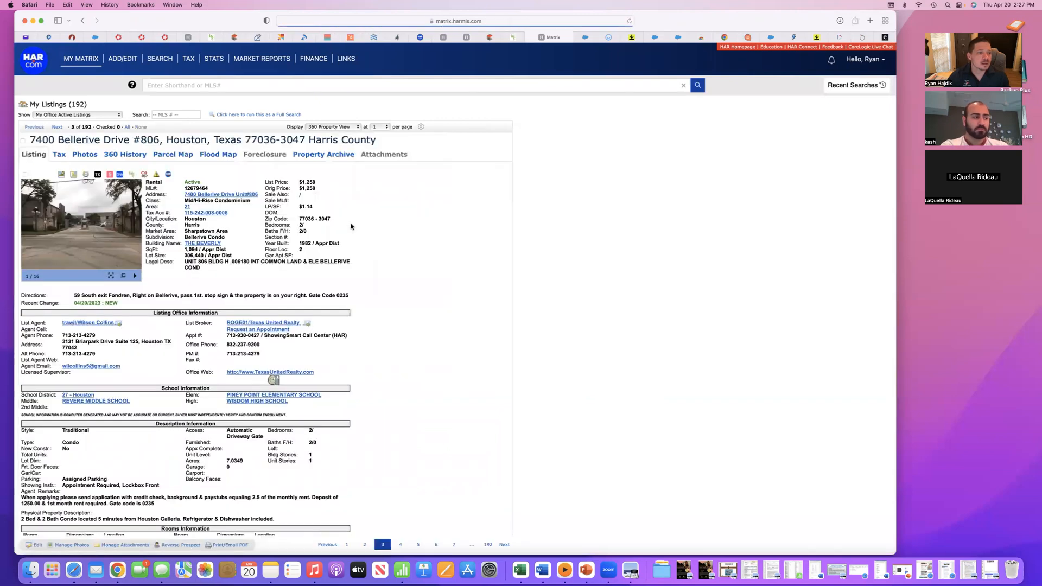
- Browse the enlarged photos of the Bellerive Condo rental and return to its listing details
left_click(113, 248)
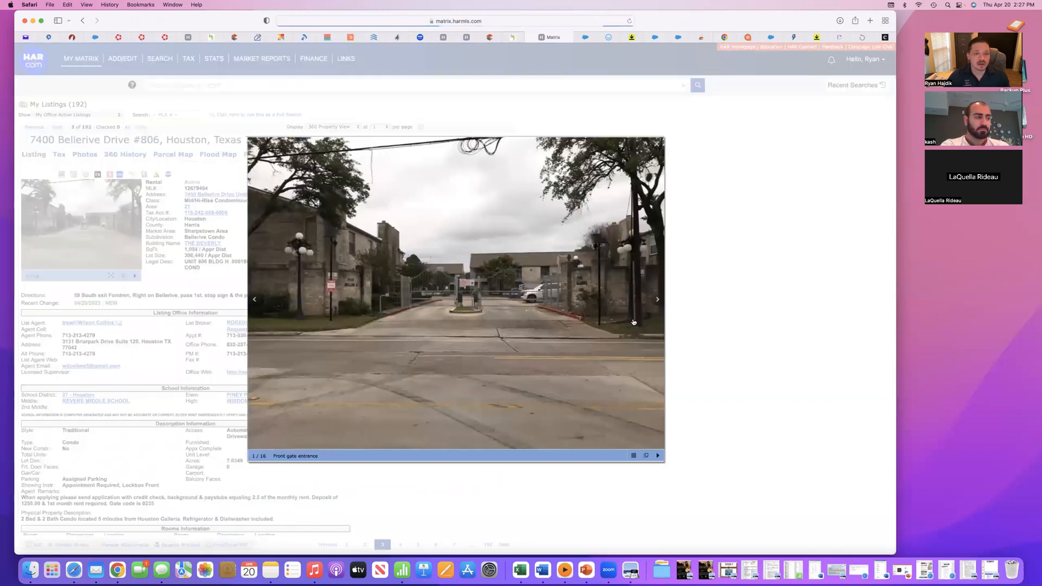
left_click(657, 300)
left_click(657, 299)
left_click(657, 300)
left_click(658, 301)
left_click(657, 144)
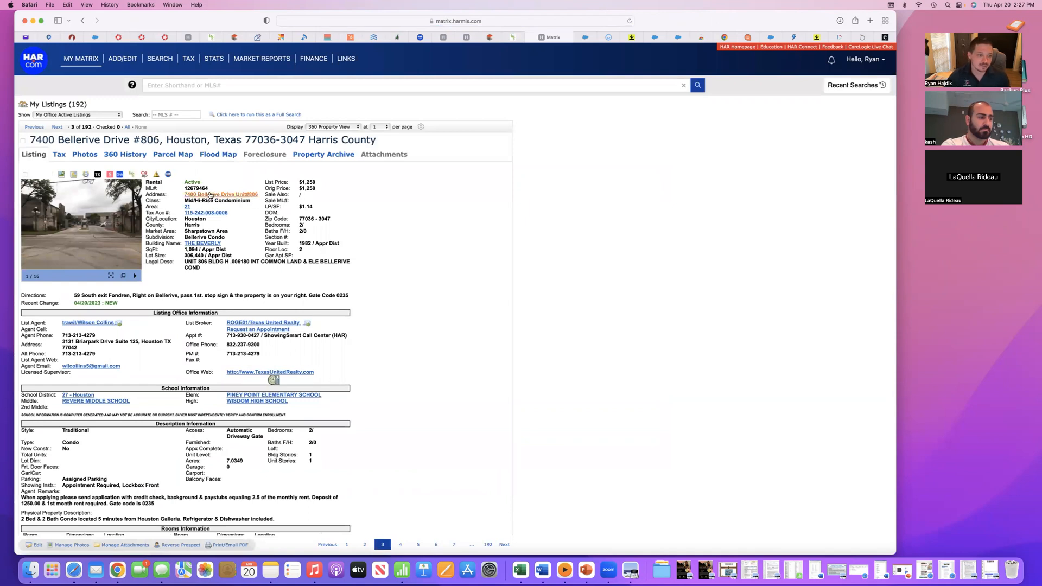
- Highlight the rental's MLS number and the listing agent's contact details to point them out
left_click_drag(210, 188, 185, 187)
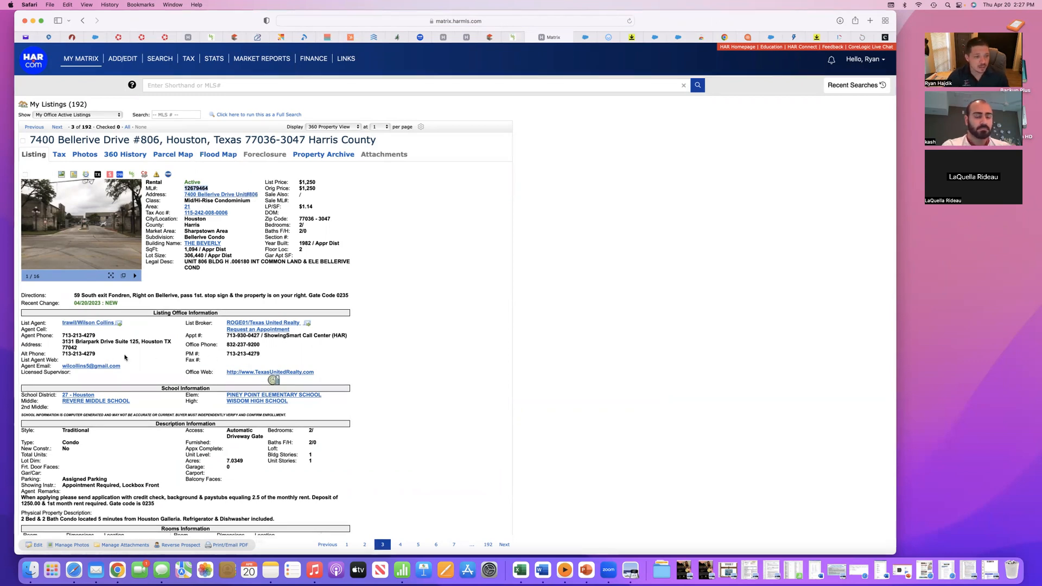
left_click_drag(64, 336, 229, 366)
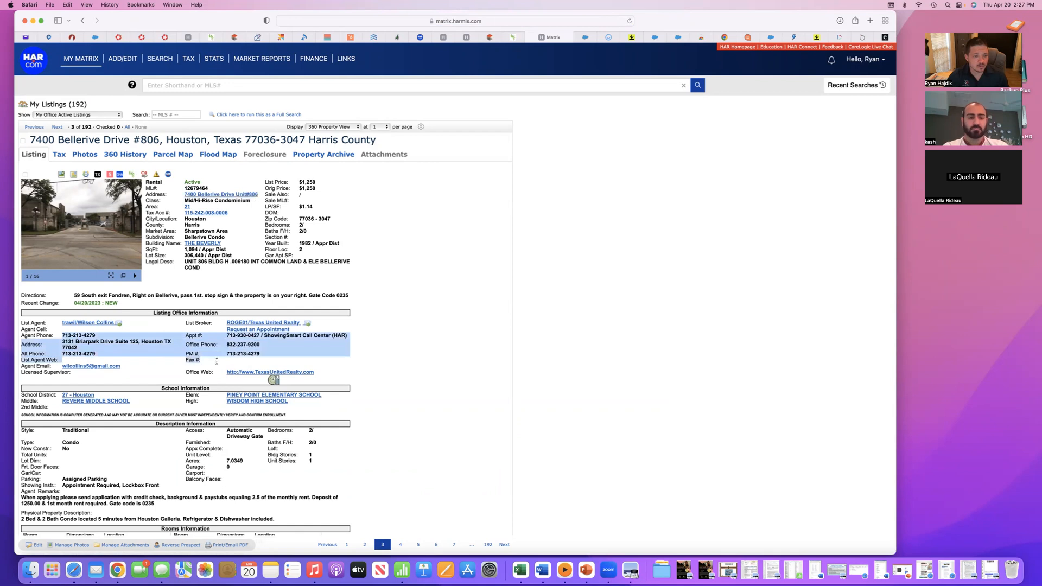
left_click(243, 221)
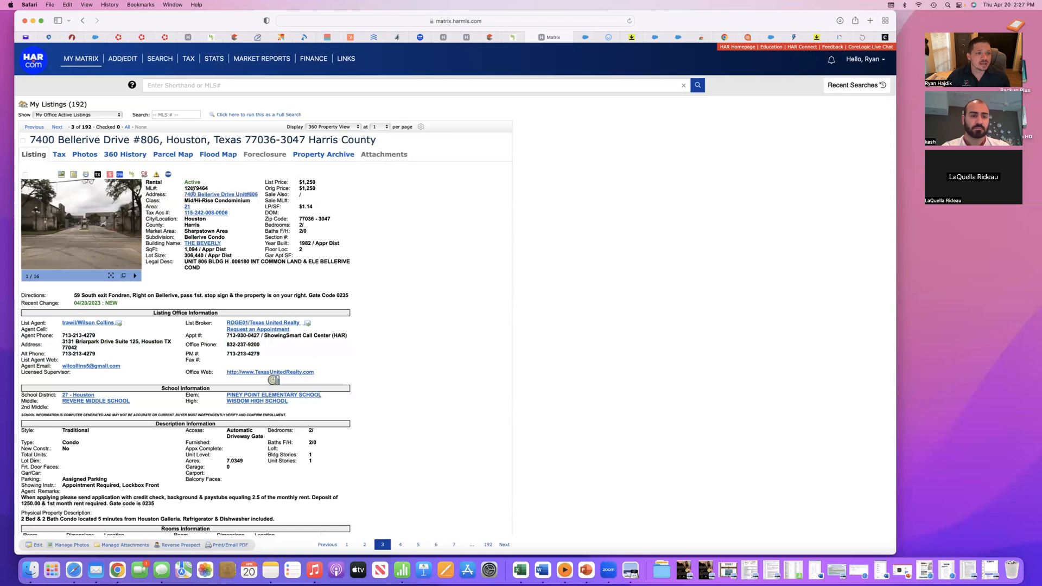
left_click_drag(184, 188, 211, 188)
- Go to the following listing, the Villa Caprise single-family home, and copy its MLS number
left_click(504, 545)
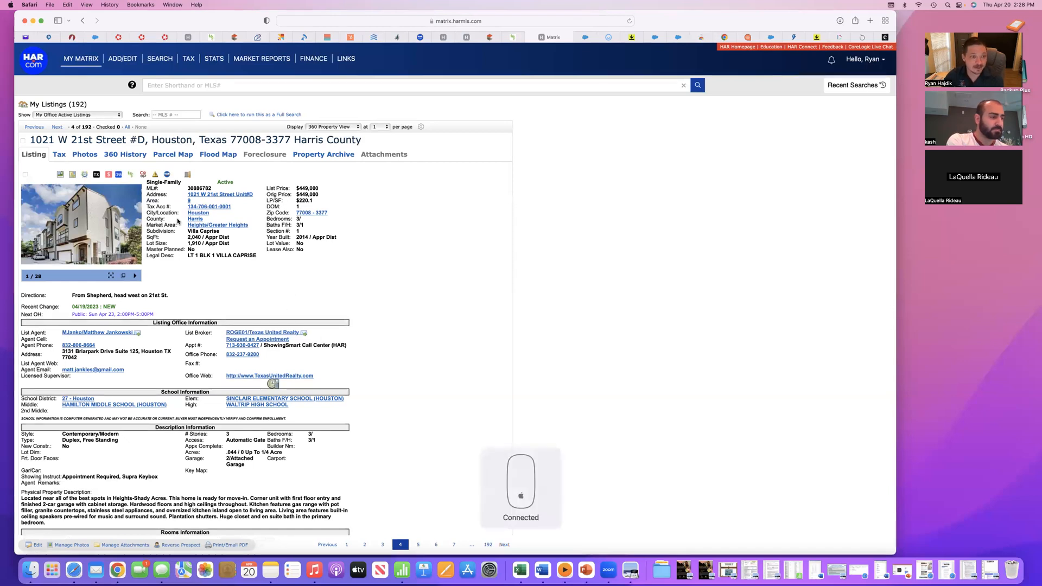
left_click_drag(186, 188, 212, 188)
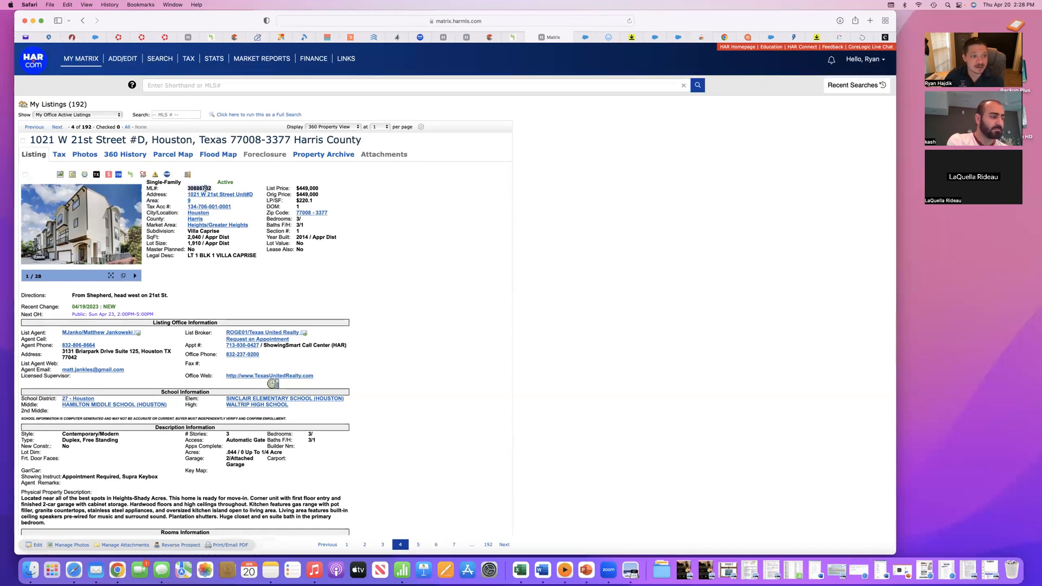
right_click(205, 188)
left_click(234, 225)
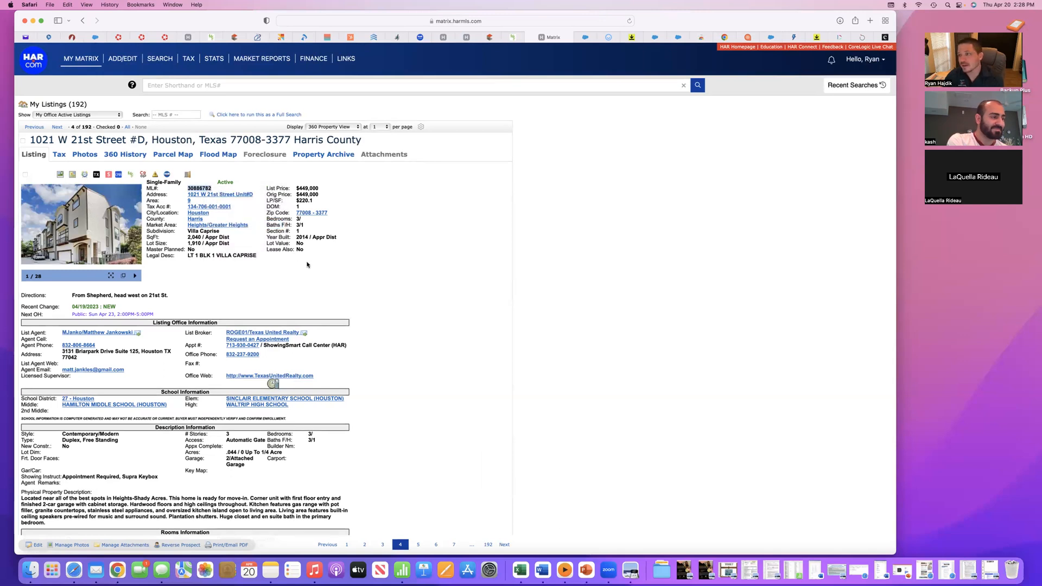
- Look through the open browser pages for the HAR member portal, including the Matrix, RealtyJuggler, Salesforce and Follow Up Boss pages
left_click(80, 59)
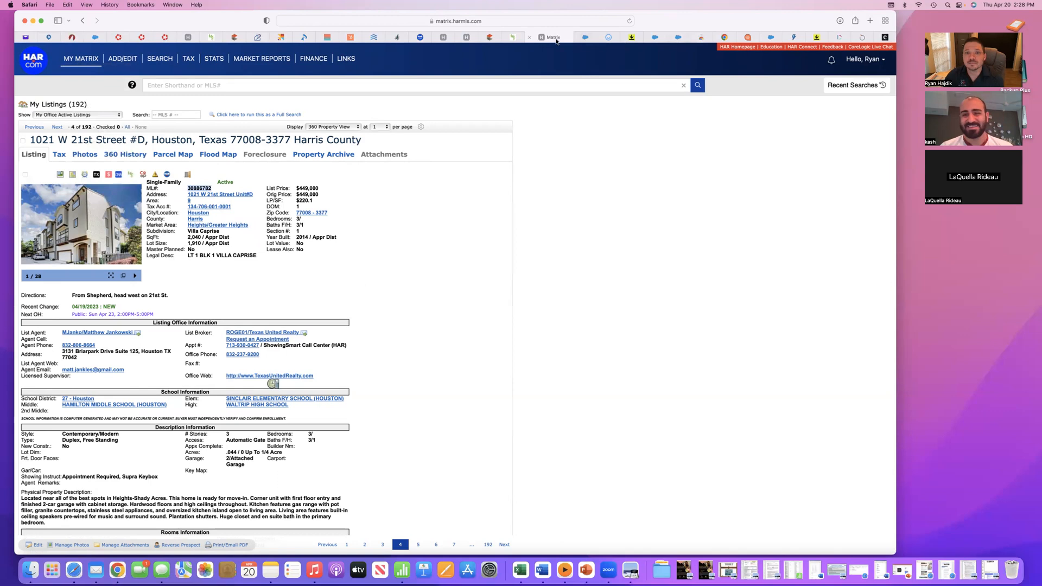
left_click(494, 37)
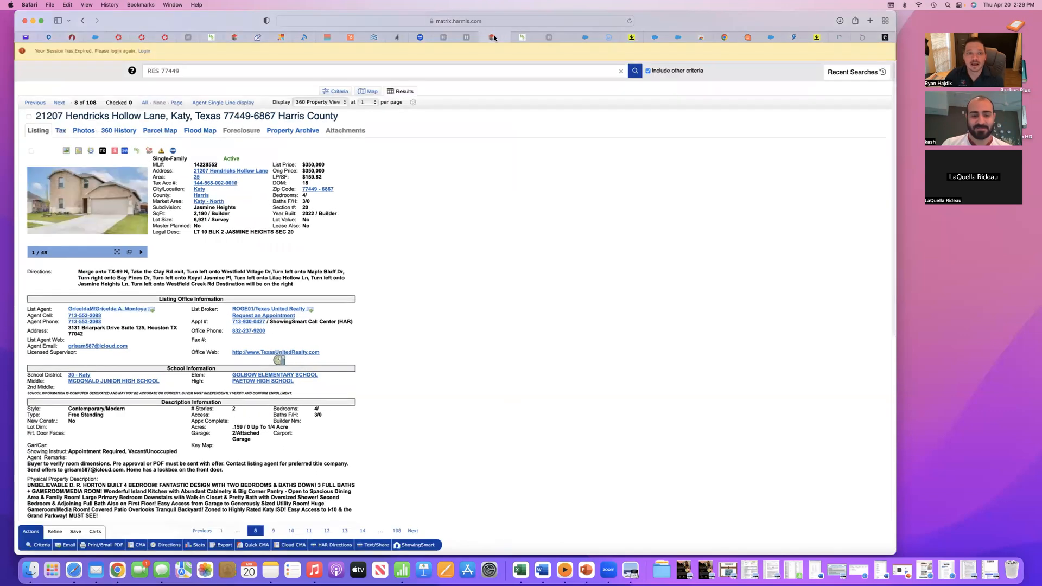
left_click(465, 38)
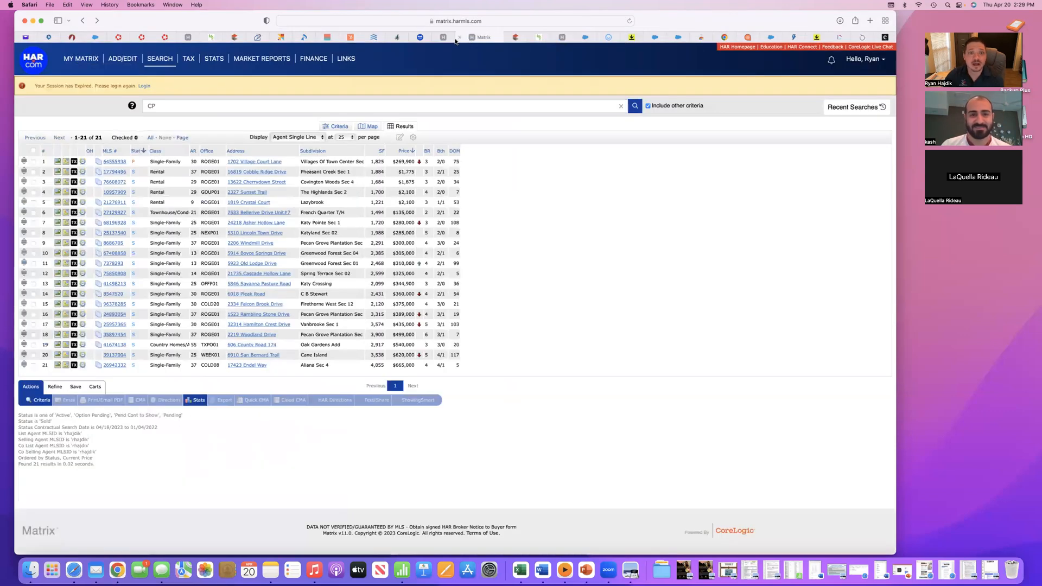
left_click(442, 38)
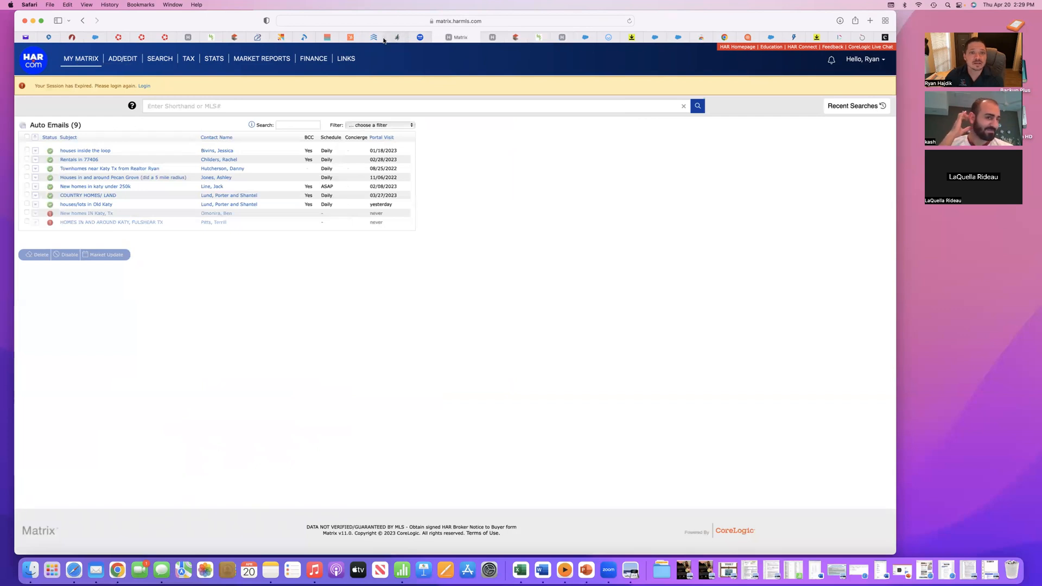
left_click(258, 38)
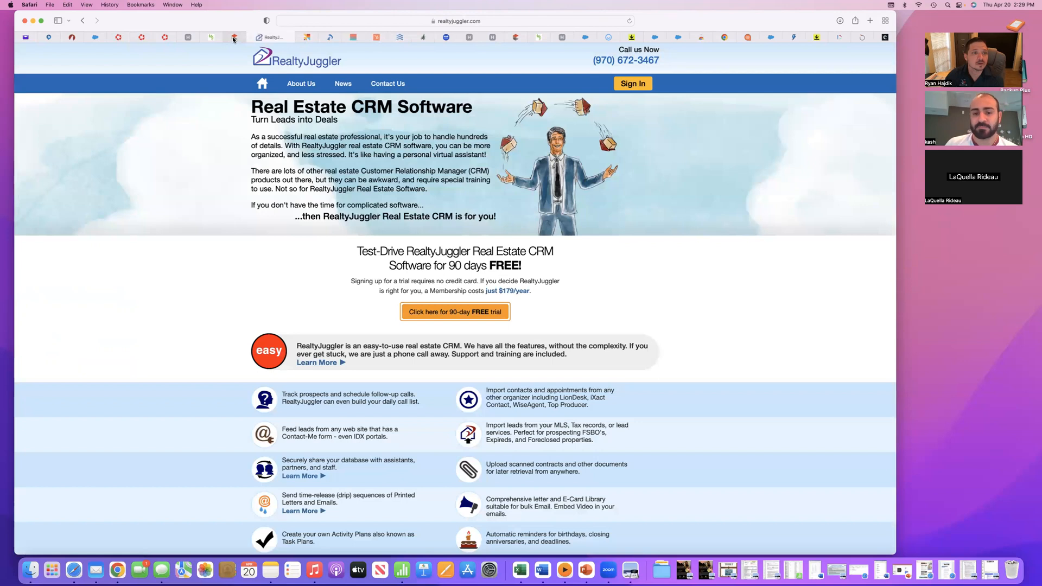
left_click(234, 38)
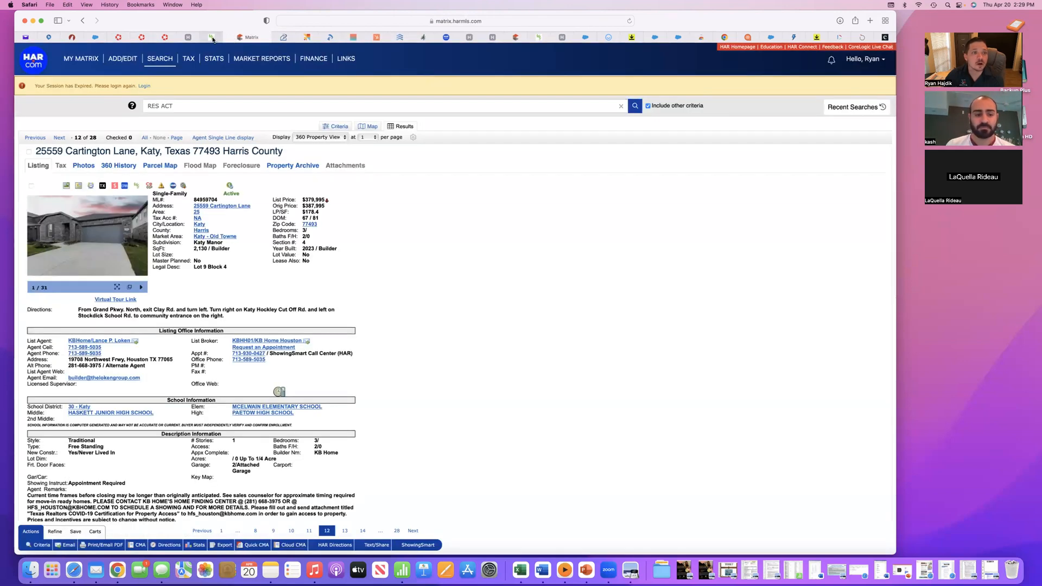
left_click(212, 39)
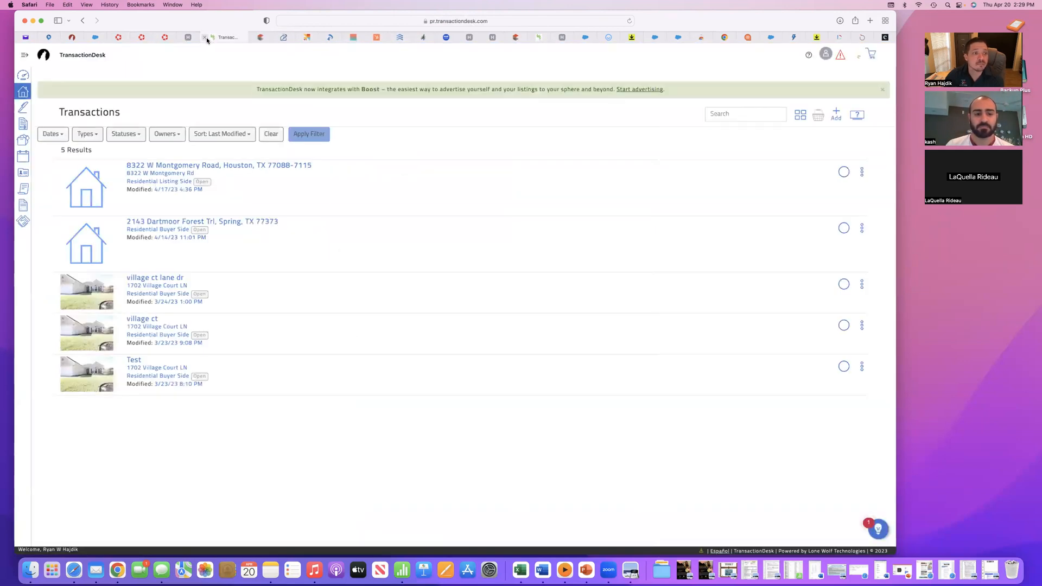
left_click(98, 37)
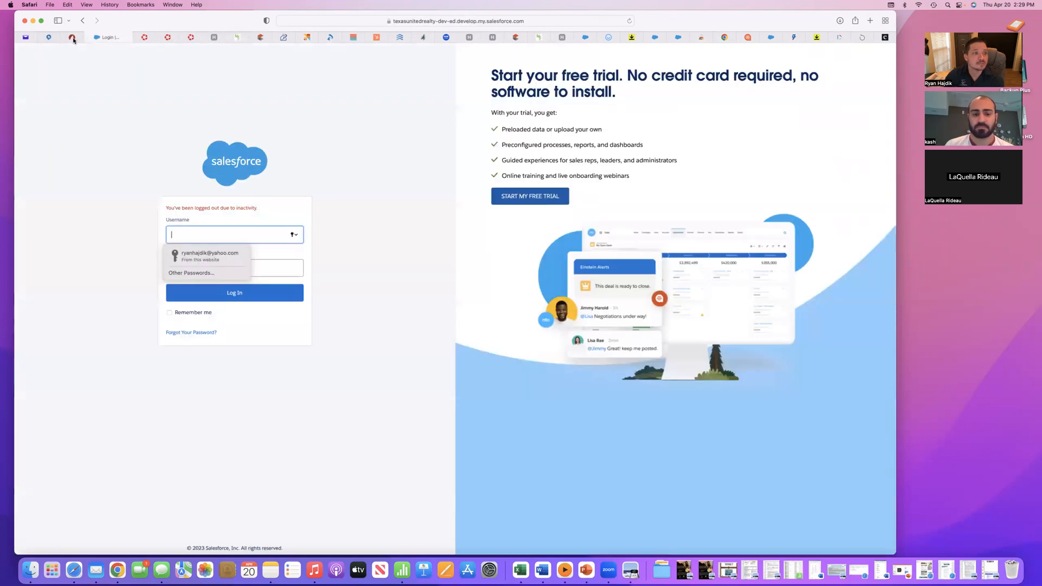
left_click(51, 38)
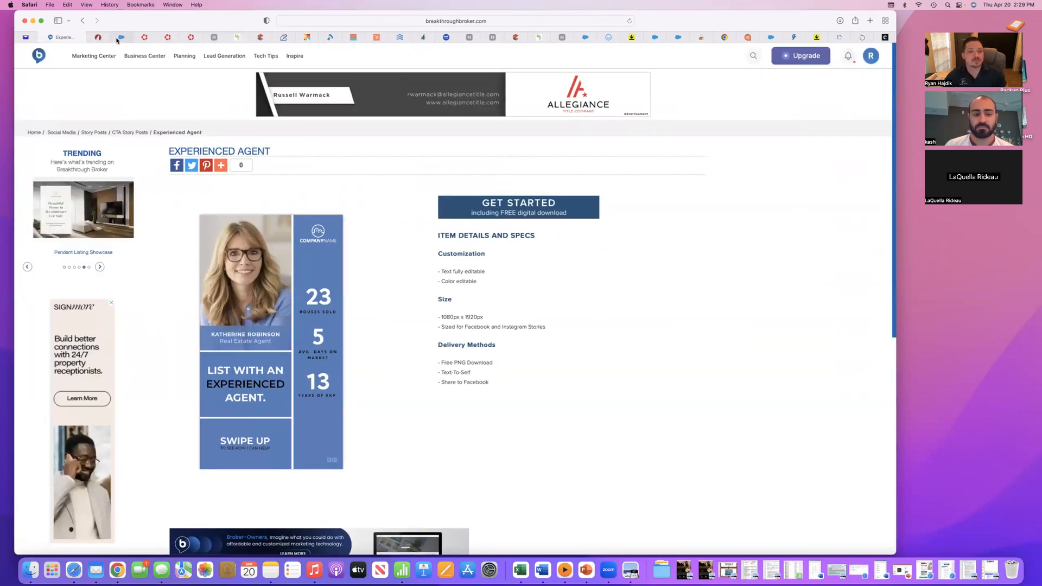
left_click(282, 37)
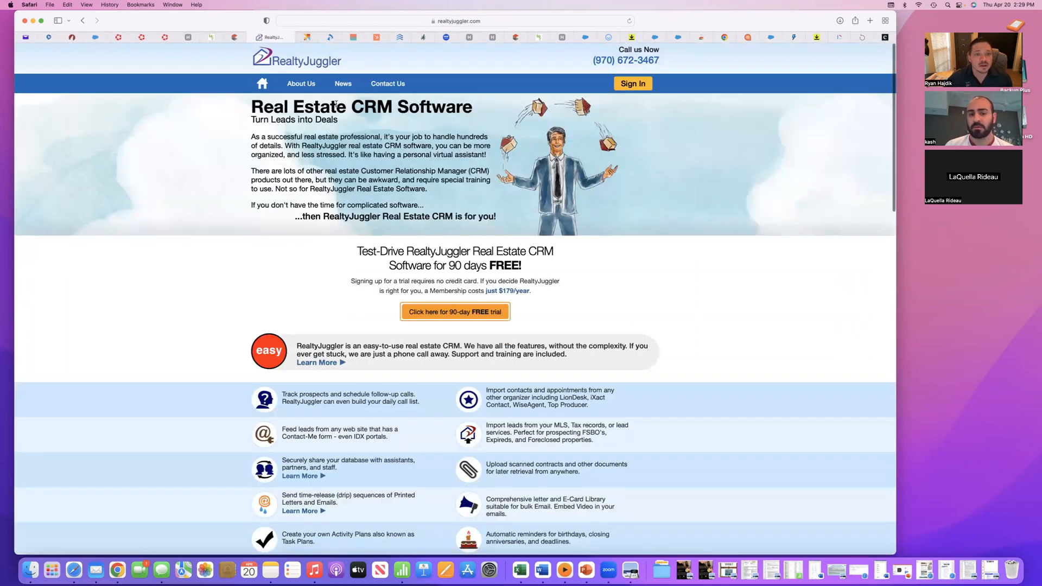
left_click_drag(249, 108, 470, 109)
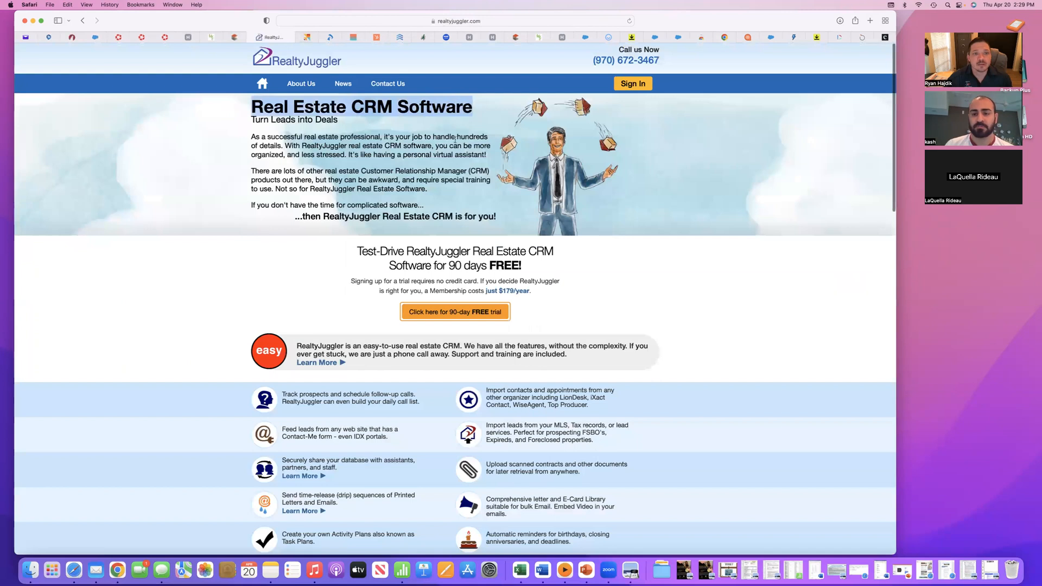
left_click(335, 39)
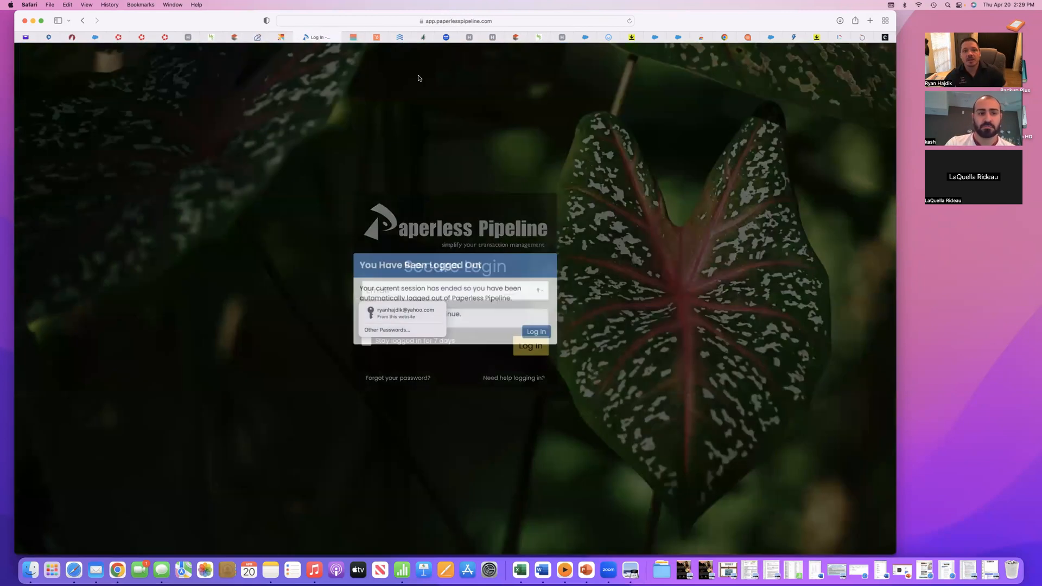
left_click(403, 37)
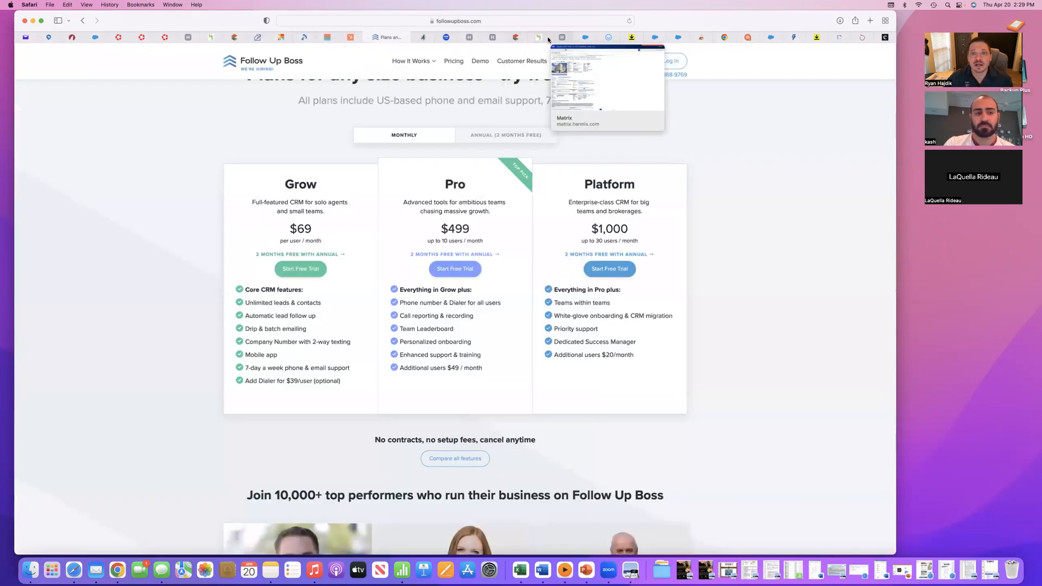
- Switch to the HAR Members Only Portal, launch Transaction Desk from the third-party tools and start a new transaction
left_click(443, 38)
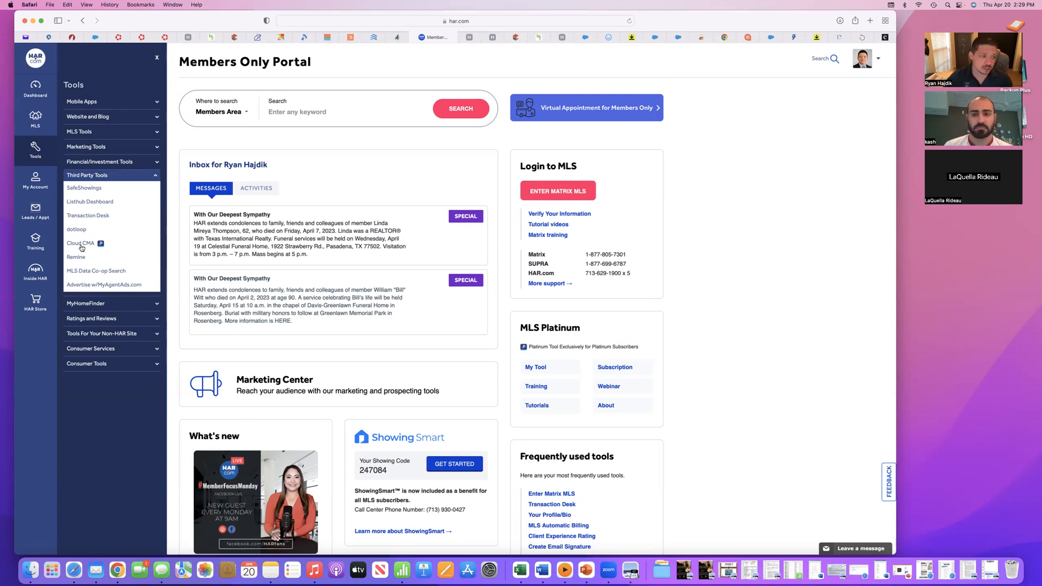
left_click(88, 216)
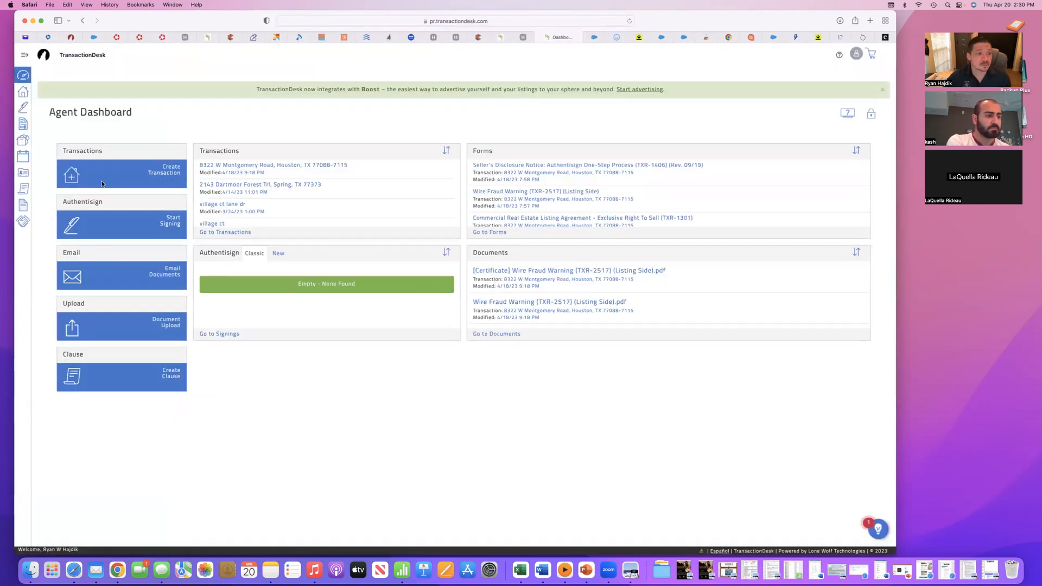
left_click(166, 175)
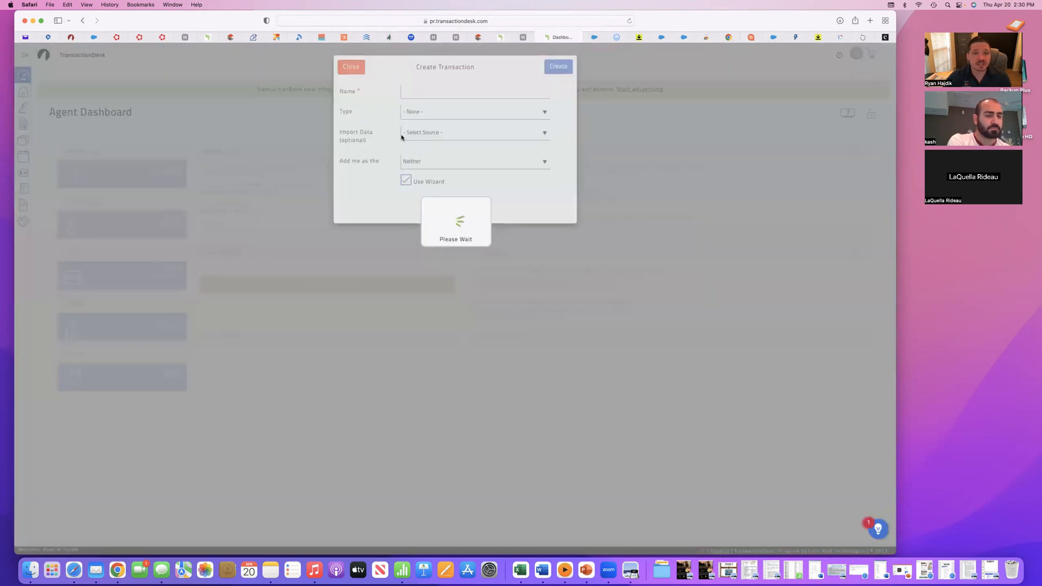
- Name the transaction 30886782 without leading spaces and apply the template "BUYER Template - NOT Intermediary - 1 to 4 Residential Contract"
left_click(420, 91)
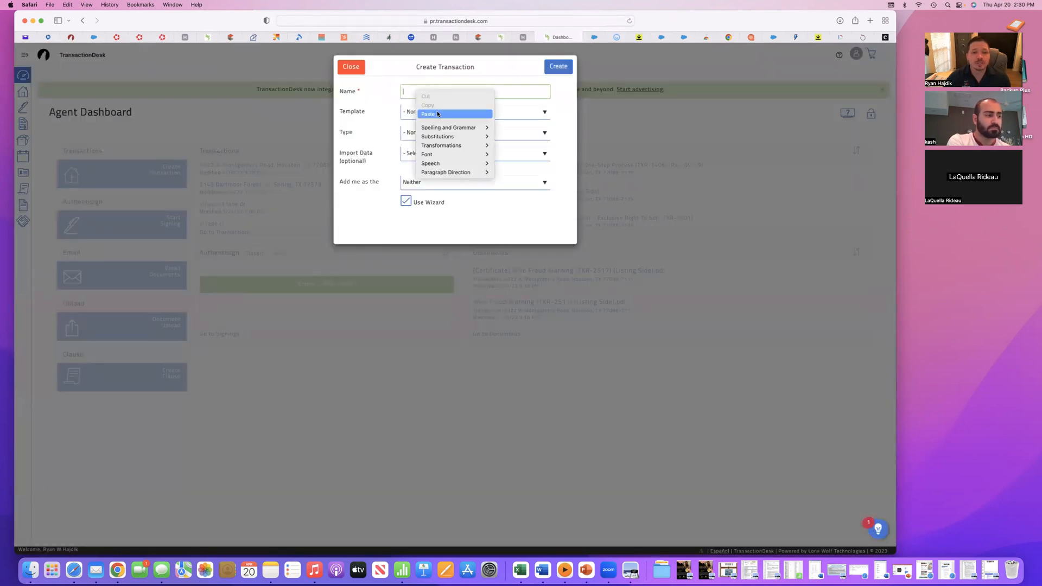
left_click(437, 114)
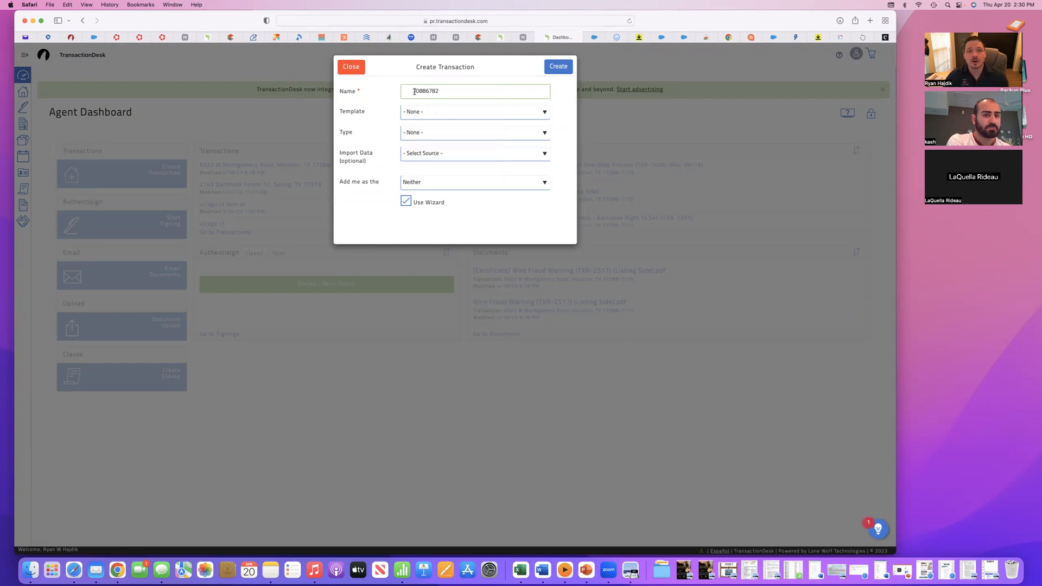
key("Left")
key("BackSpace")
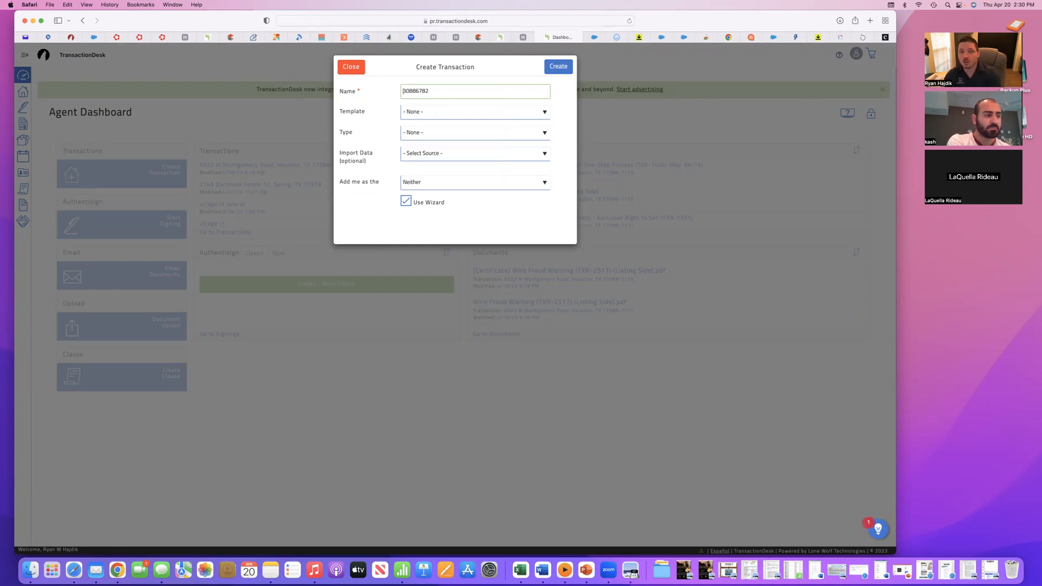
left_click(425, 114)
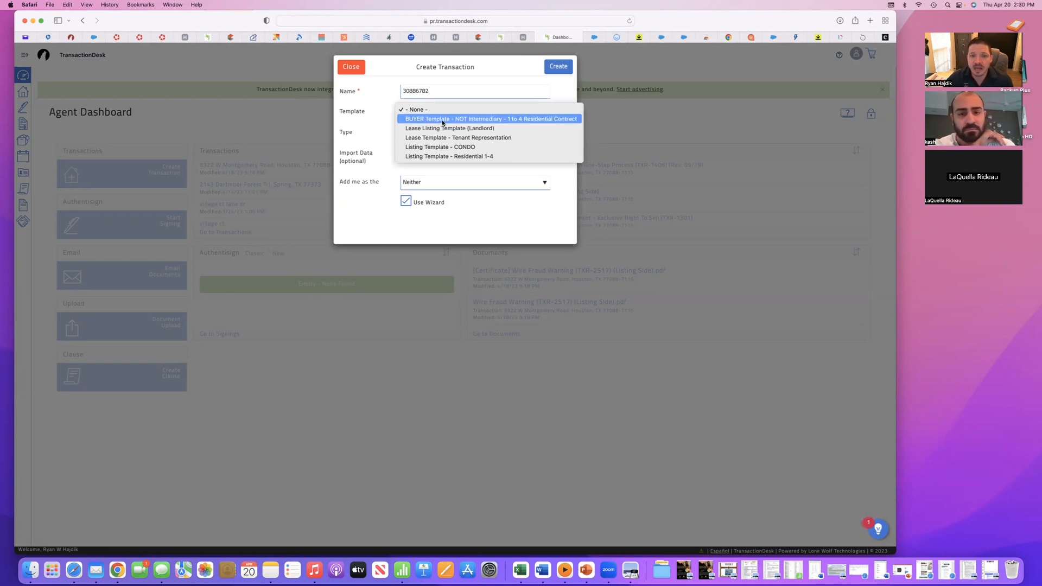
left_click(442, 121)
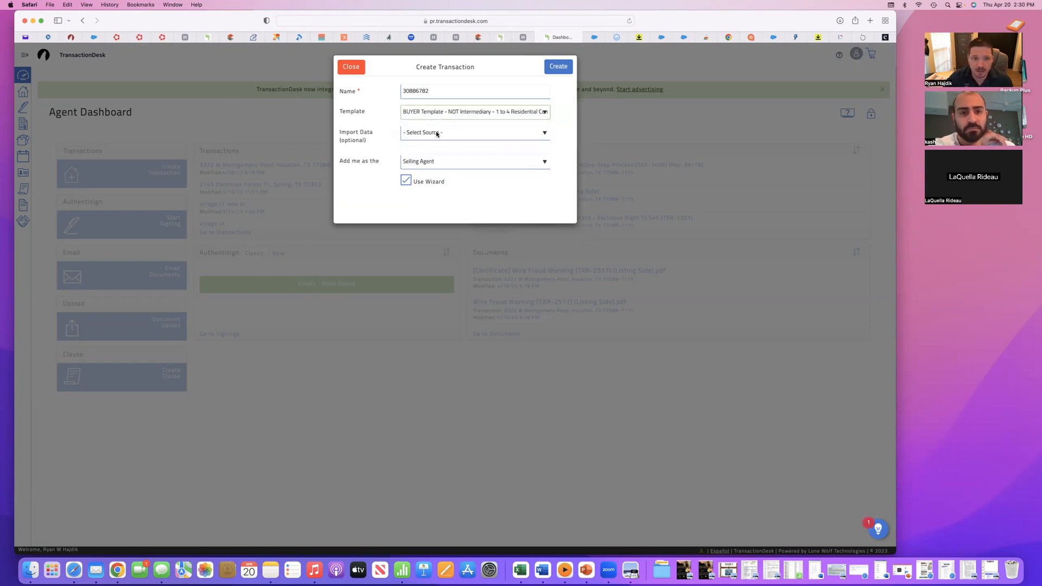
- Set the import source to HAR MLS and enter the copied MLS number 30886782 without leading spaces
left_click(437, 134)
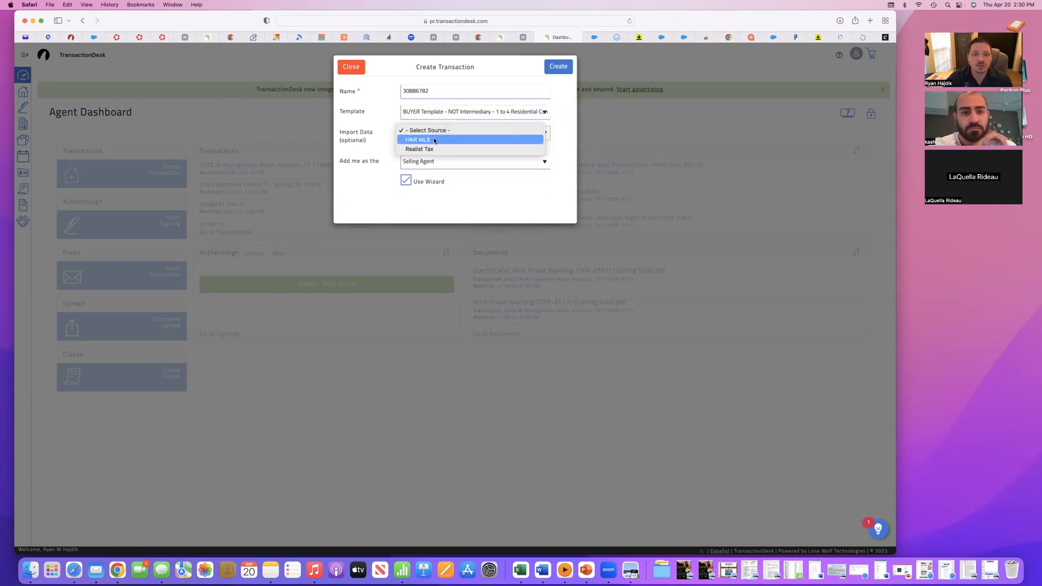
left_click(434, 141)
right_click(415, 149)
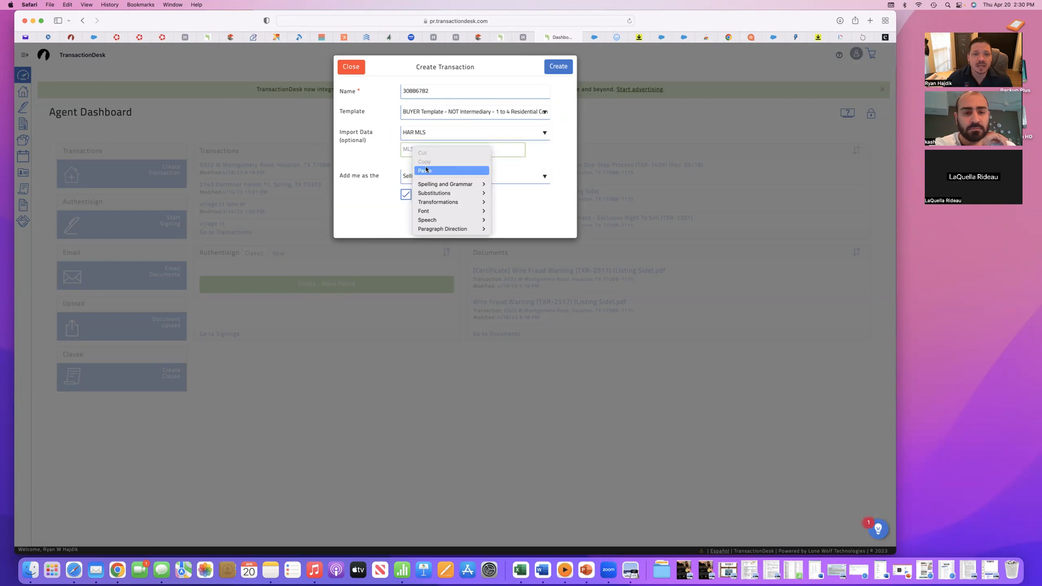
left_click(426, 170)
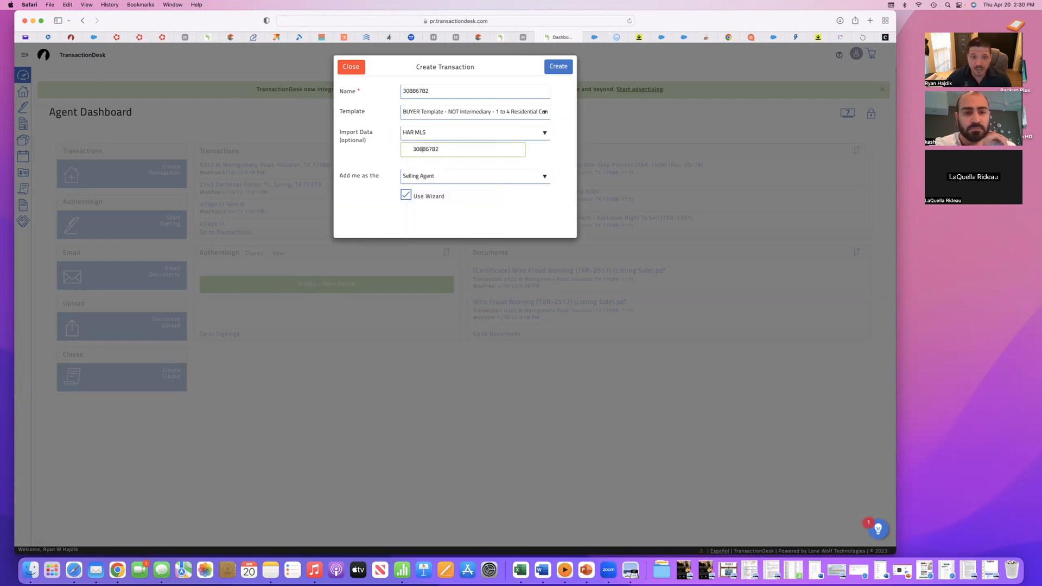
key("BackSpace")
- Keep the Selling Agent role for yourself and create the transaction
left_click(453, 176)
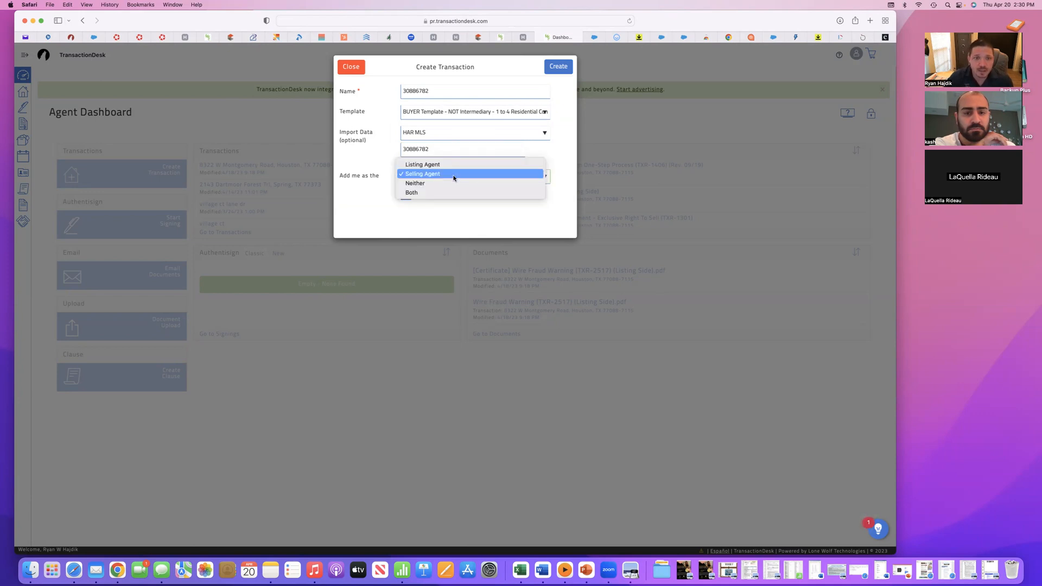
left_click(454, 173)
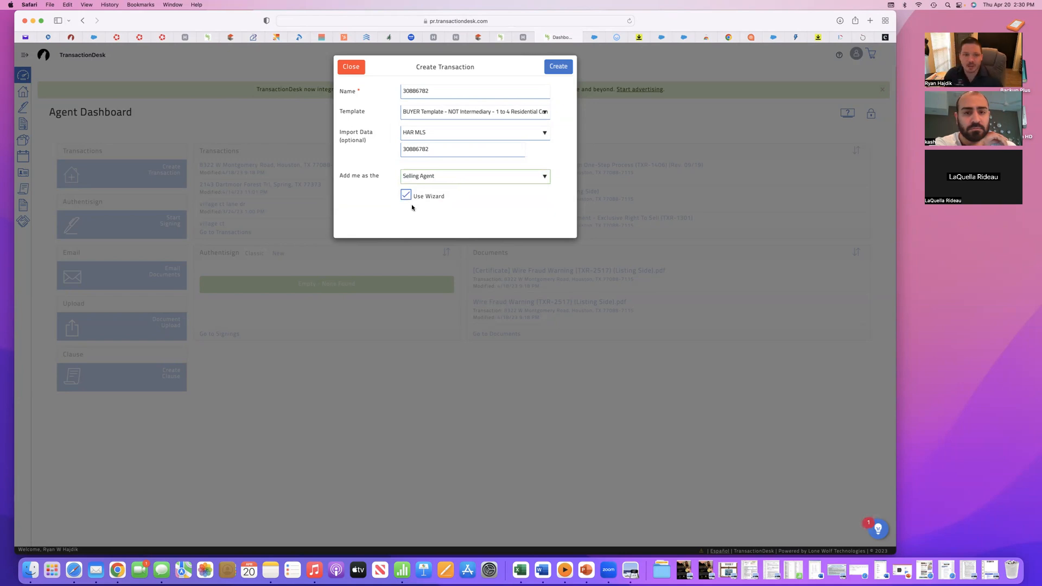
left_click(558, 66)
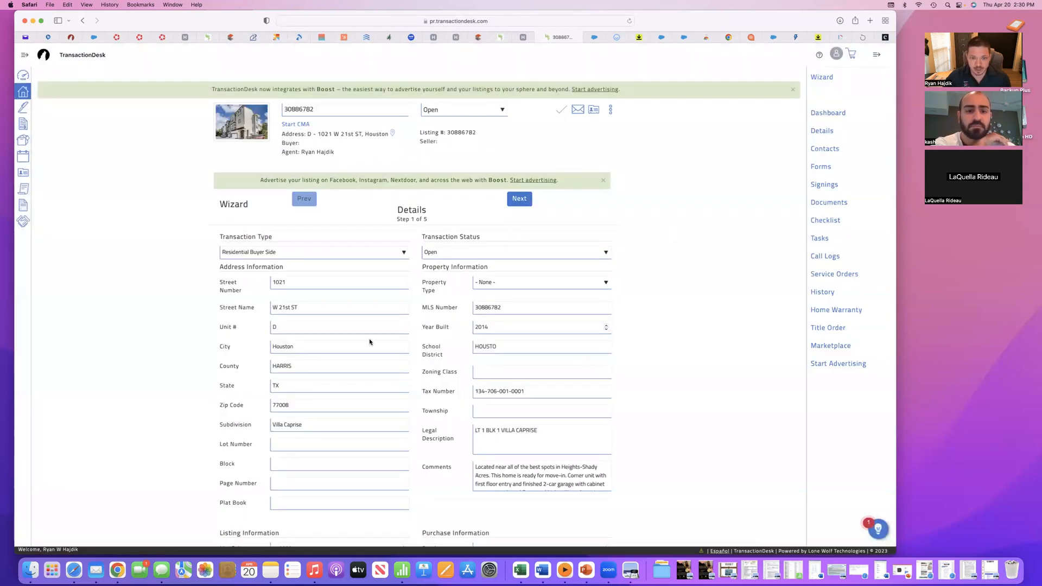
- Review the imported address, property and listing information in the wizard's Details step
scroll(480, 322, "down", 15)
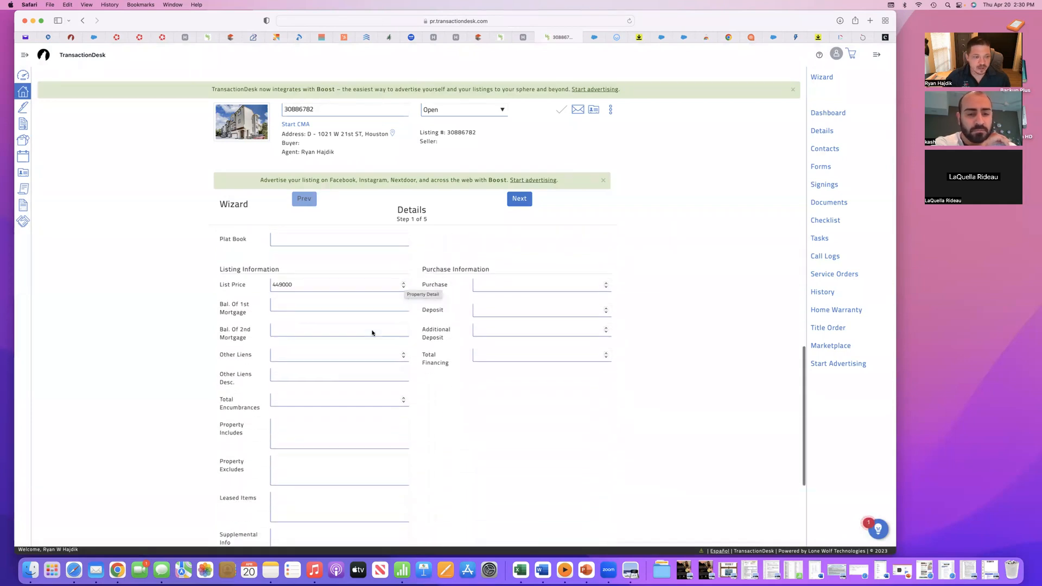
scroll(336, 343, "up", 15)
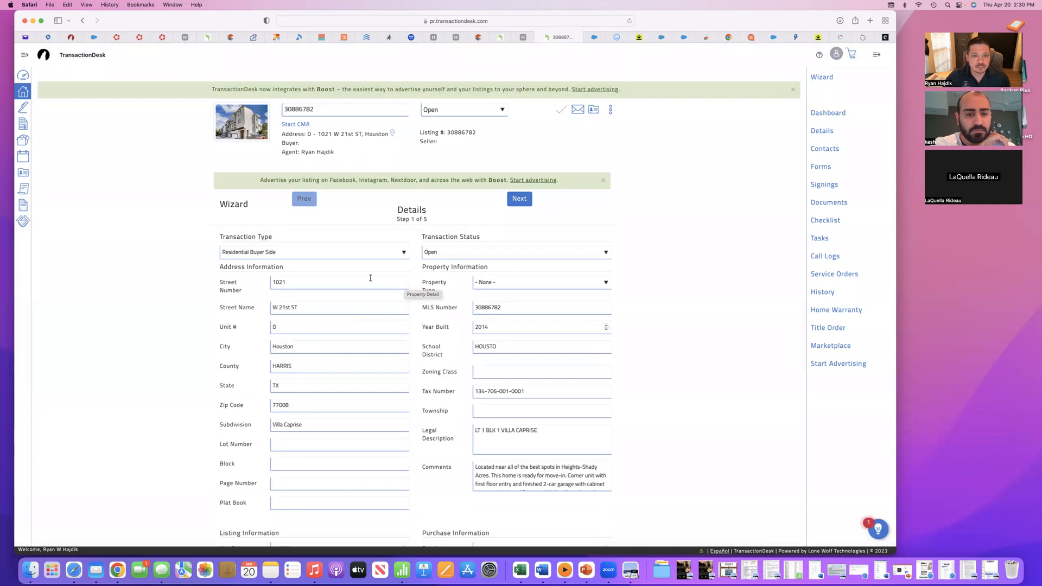
scroll(384, 301, "down", 15)
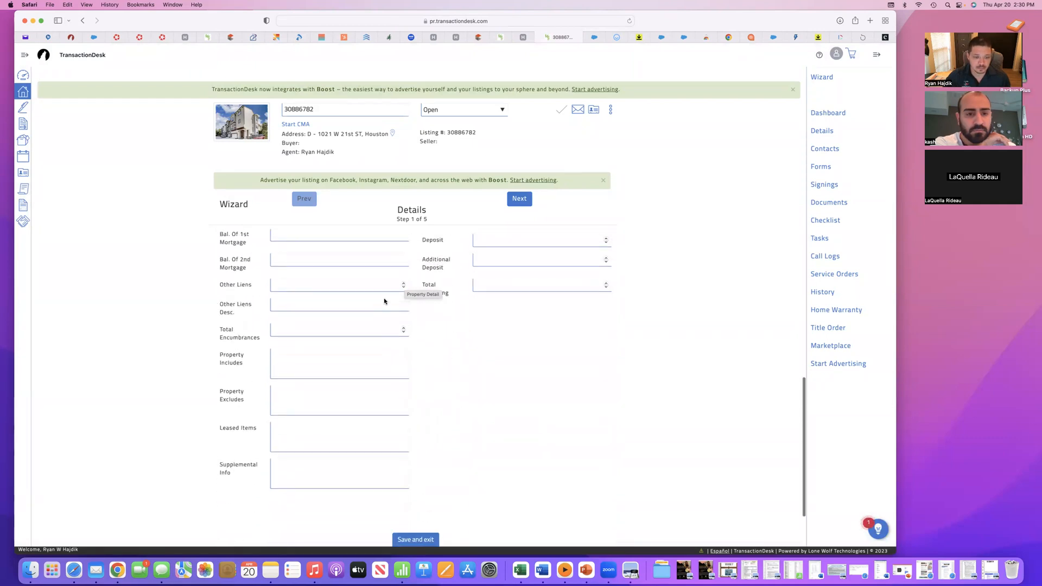
scroll(385, 298, "up", 15)
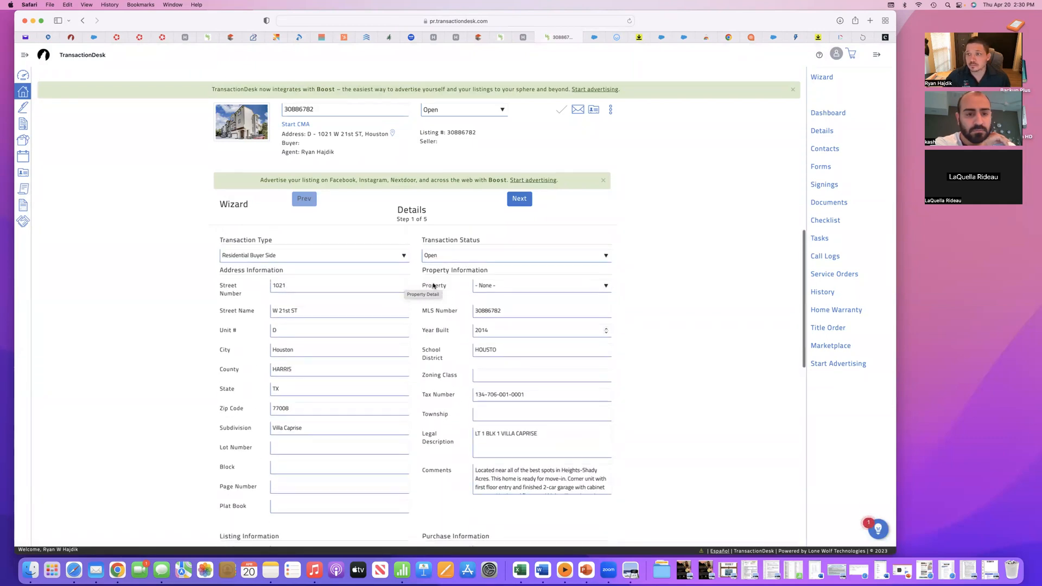
- Open the transaction's forms and review the list supplied by the buyer template
left_click(821, 167)
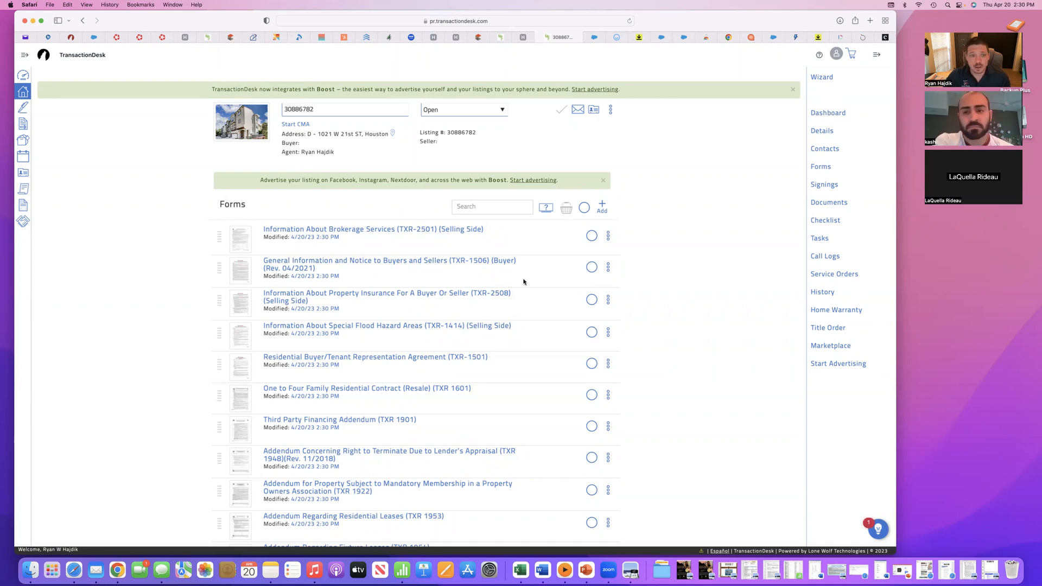
scroll(525, 281, "down", 1)
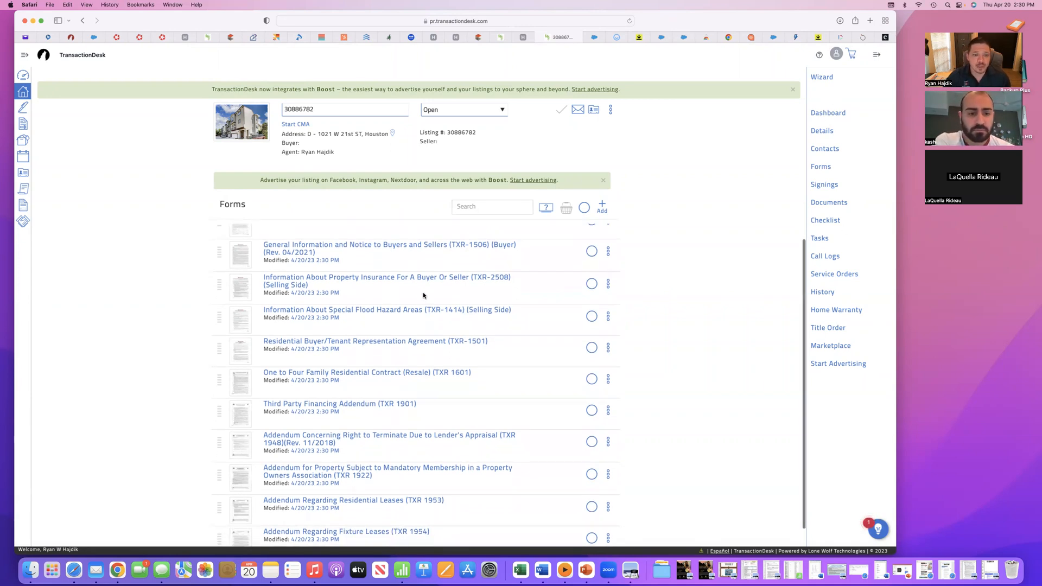
scroll(423, 292, "down", 1)
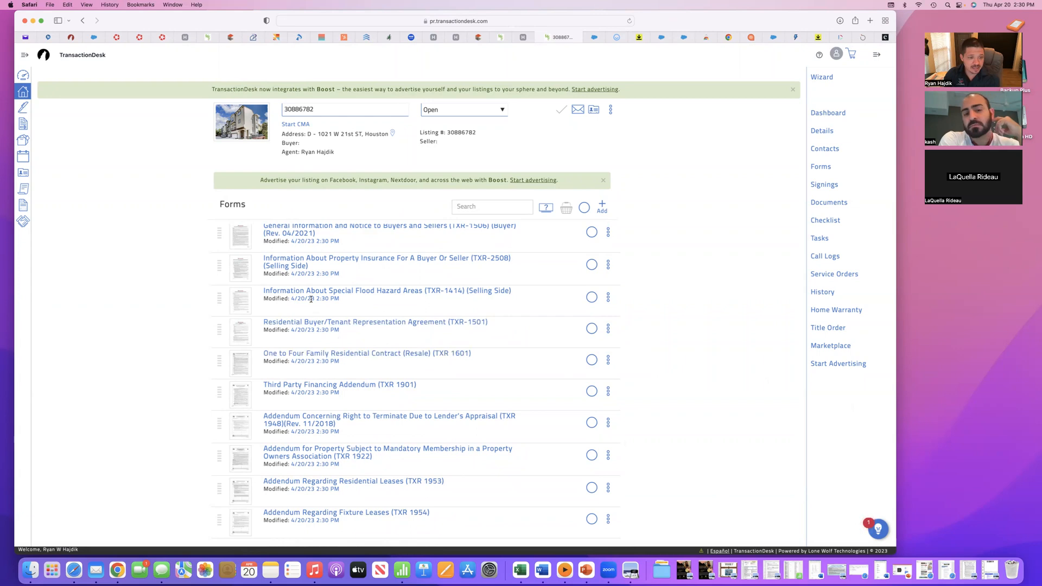
scroll(334, 256, "up", 1)
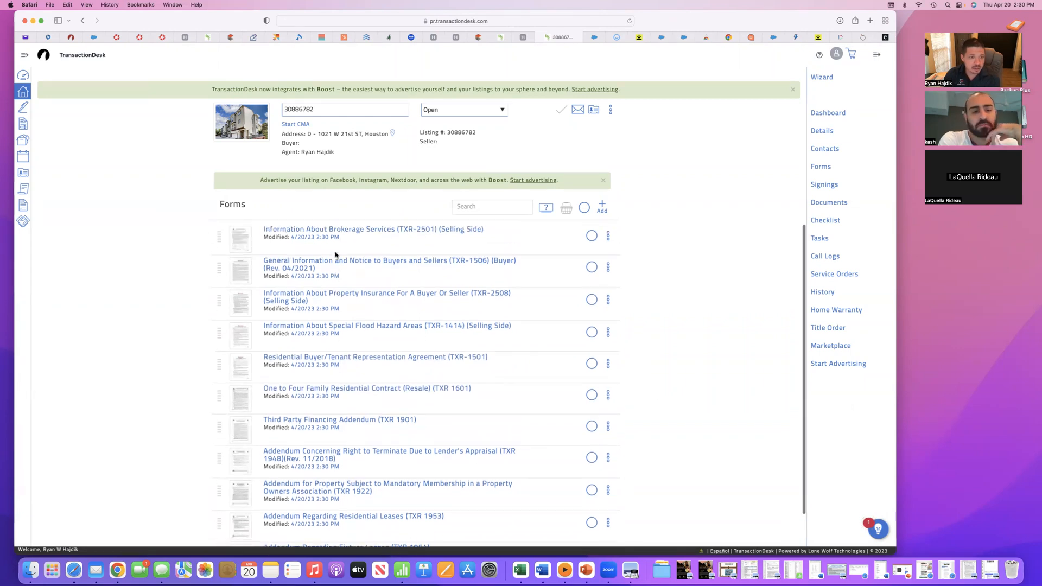
- Open the One to Four Family Residential Contract (Resale) (TXR 1601) and check the seller and buyer name fields under Parties
scroll(346, 345, "down", 2)
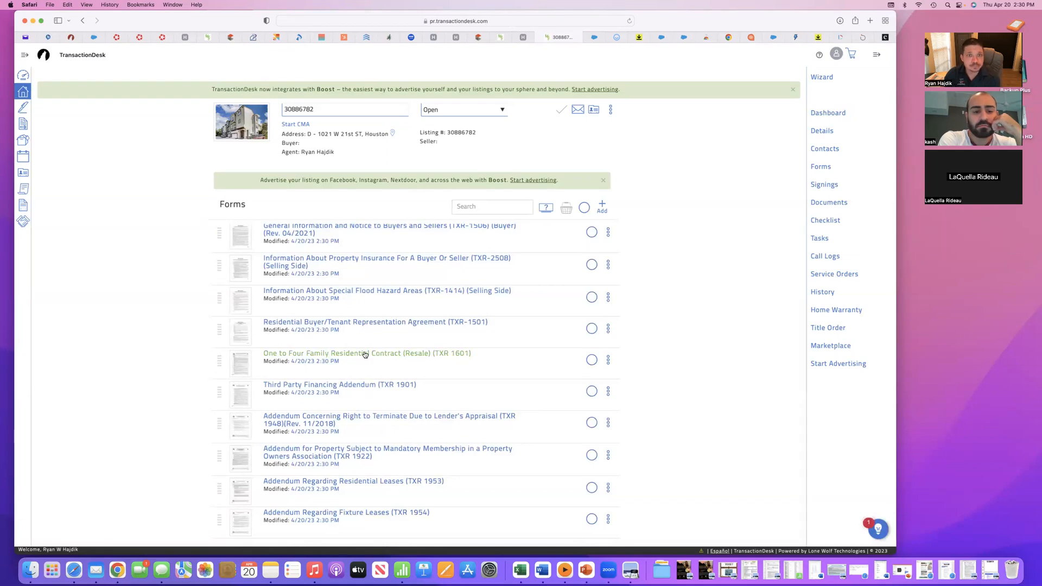
left_click(365, 354)
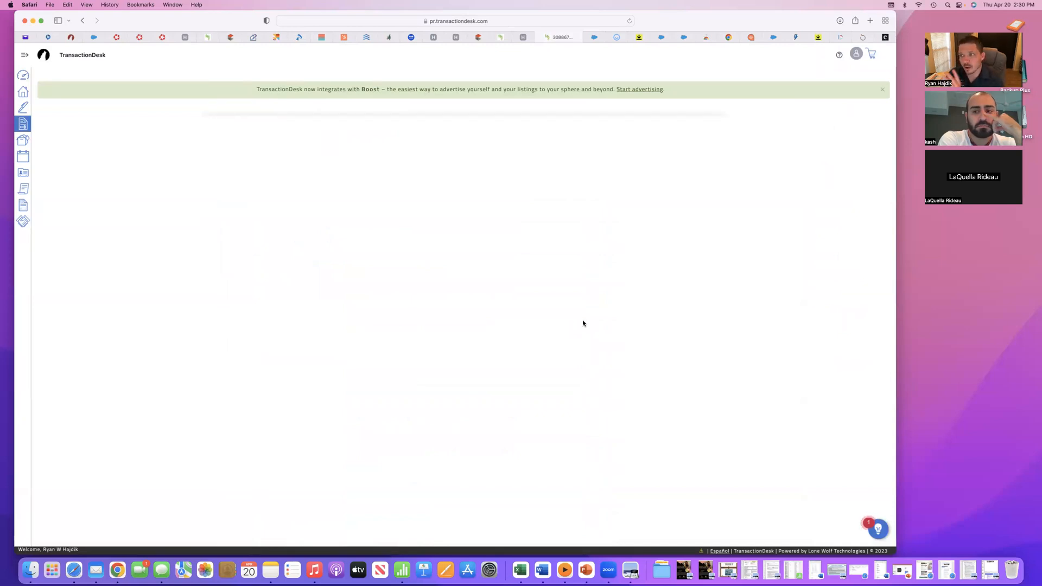
scroll(504, 325, "down", 1)
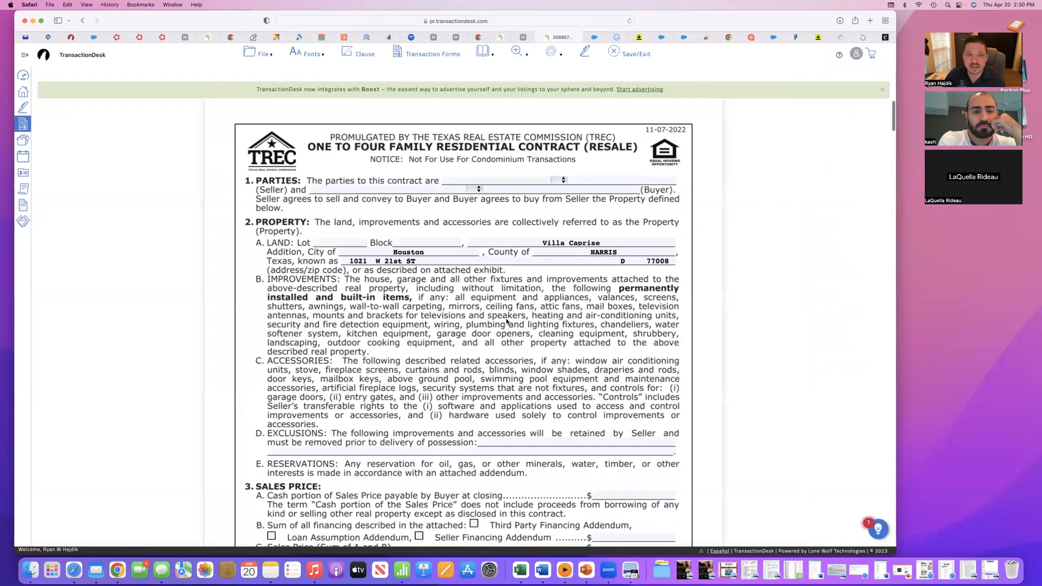
left_click(492, 180)
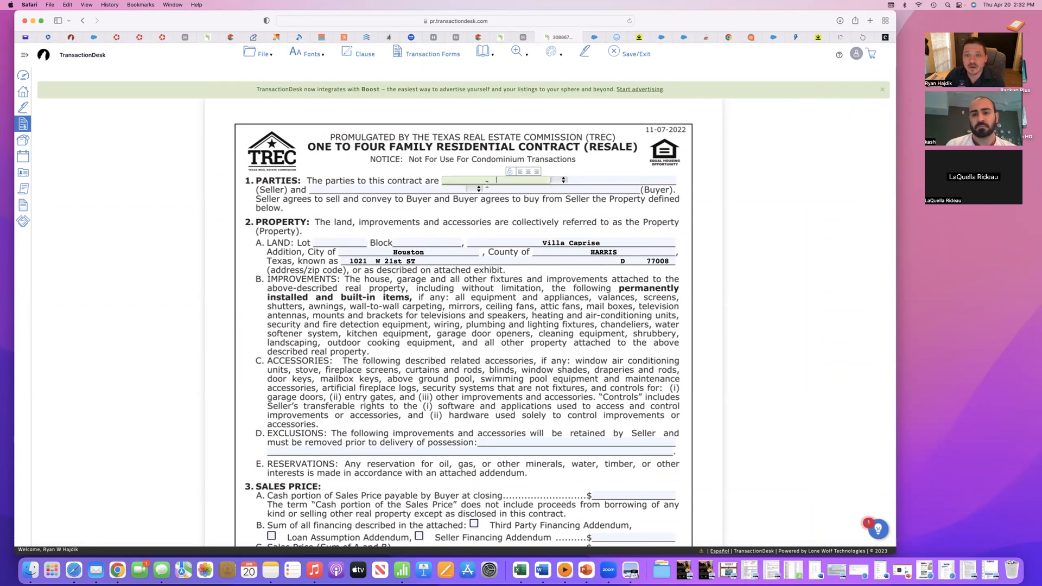
left_click(439, 190)
left_click(524, 190)
left_click(392, 188)
left_click(511, 190)
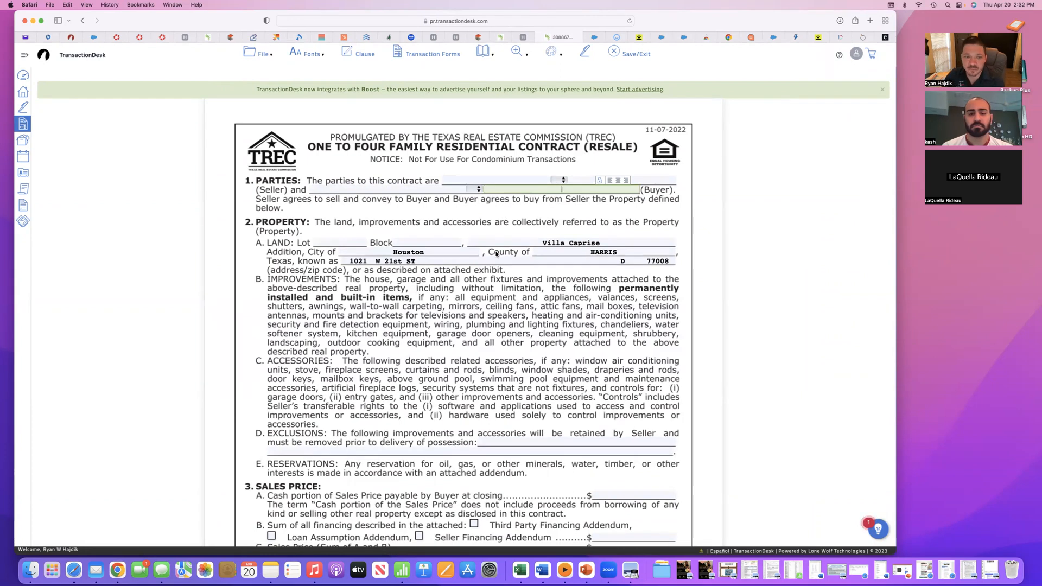
- Review the contract's Property section, including the lot, block and address fields, and its Exclusions and Sales Price blanks
scroll(496, 253, "down", 2)
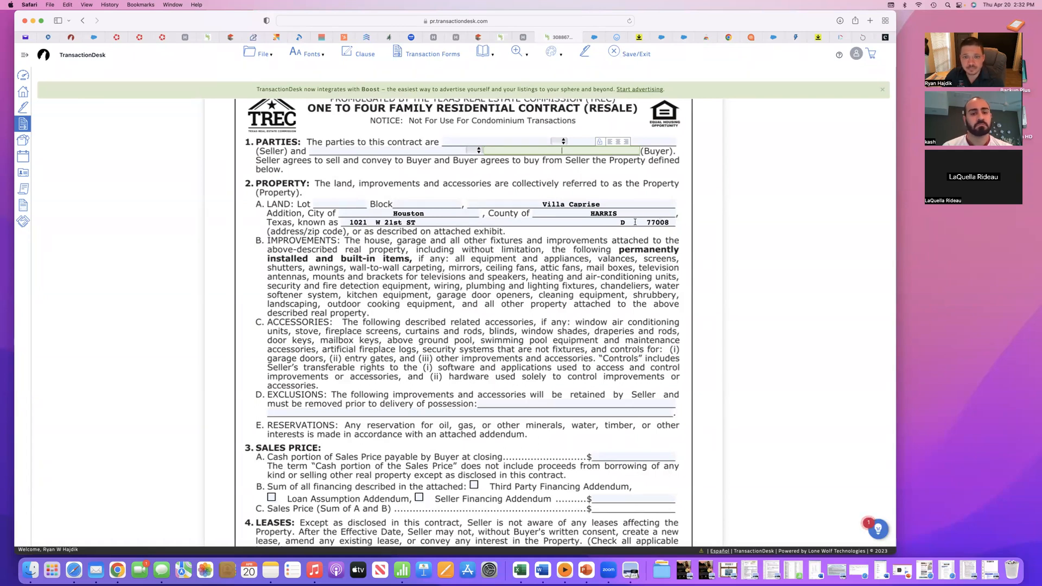
scroll(456, 238, "down", 1)
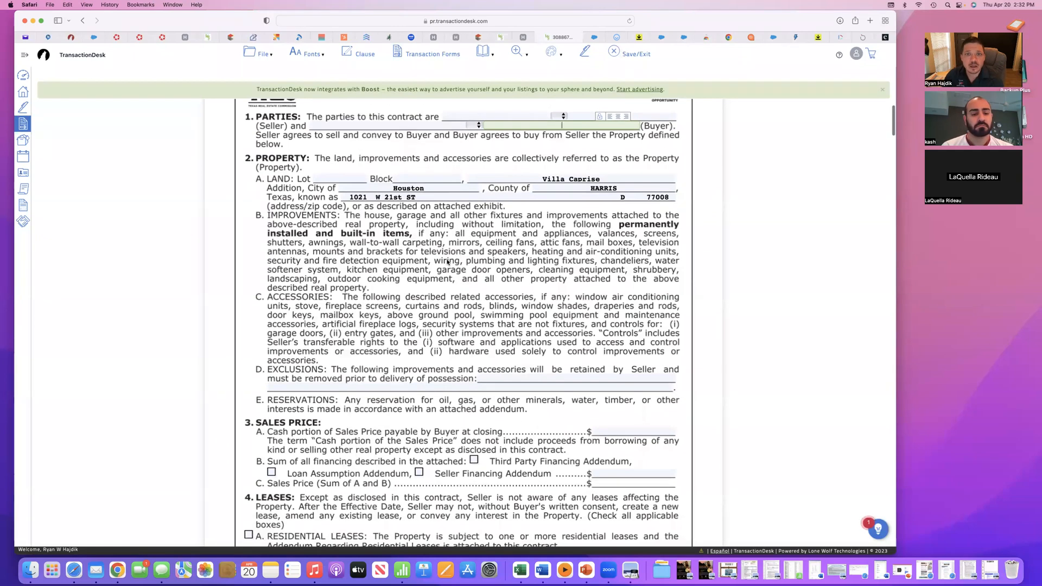
key("Tab")
key("Tab")
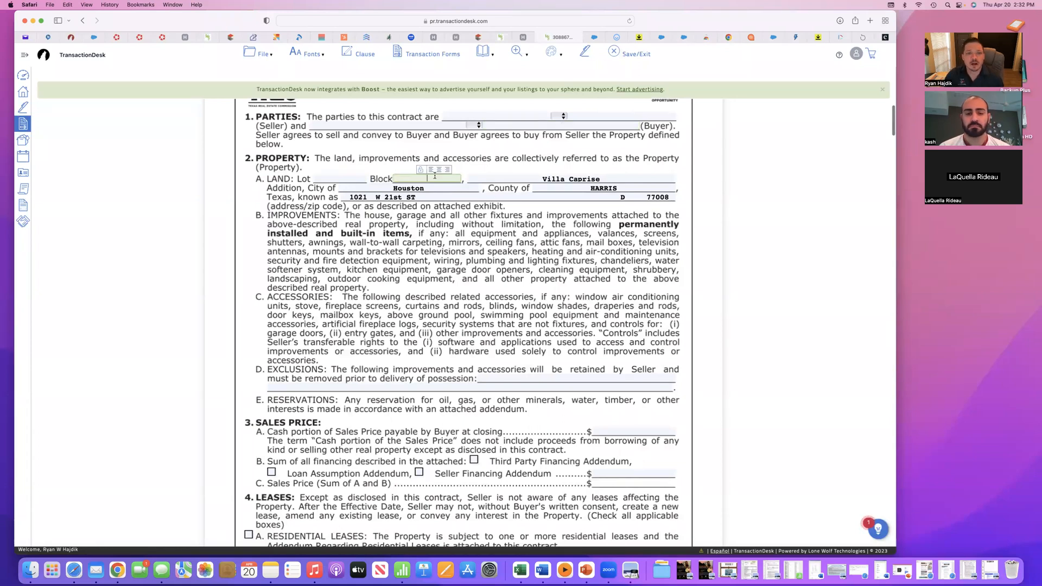
scroll(473, 251, "down", 1)
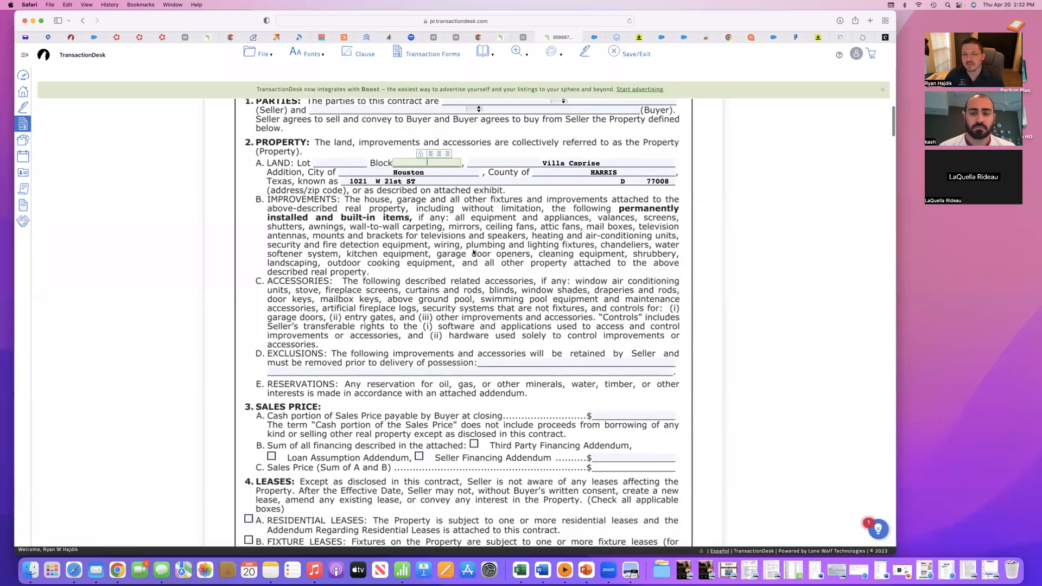
scroll(465, 223, "down", 3)
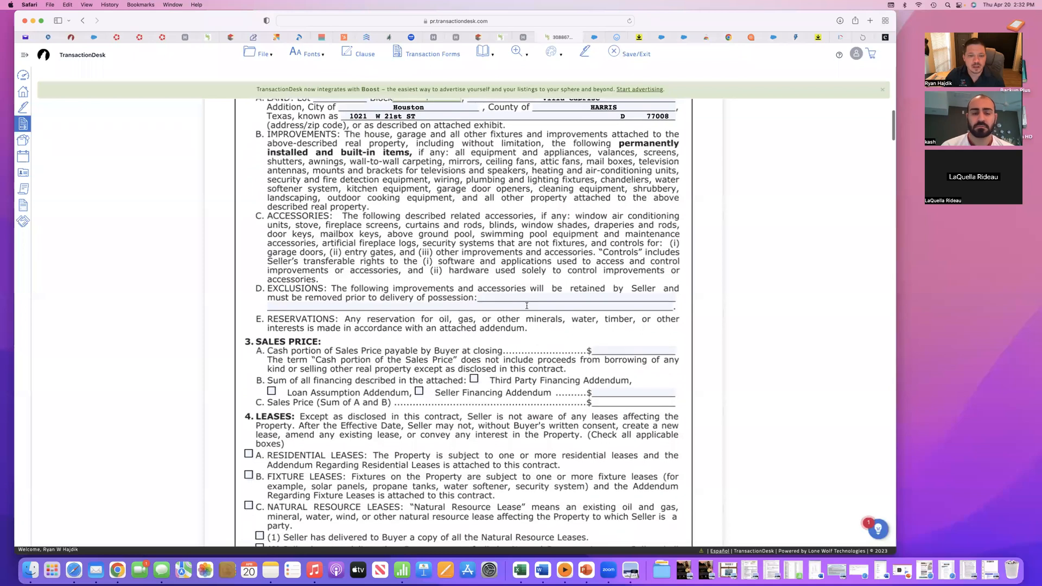
scroll(500, 293, "down", 4)
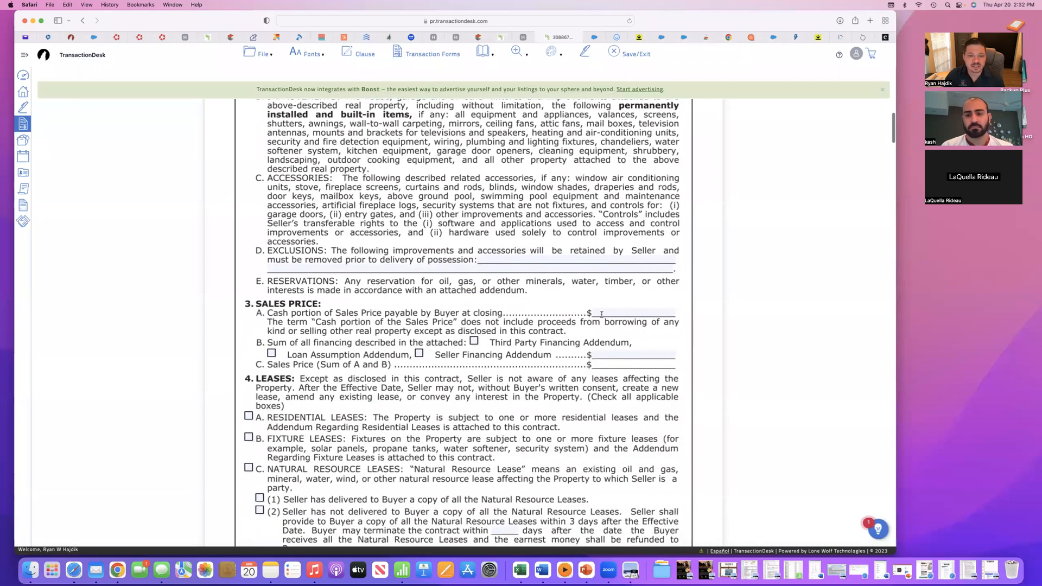
- Look through the remaining contract pages and examine the prefilled Broker Information for both the buyer's and the listing side
scroll(622, 355, "down", 15)
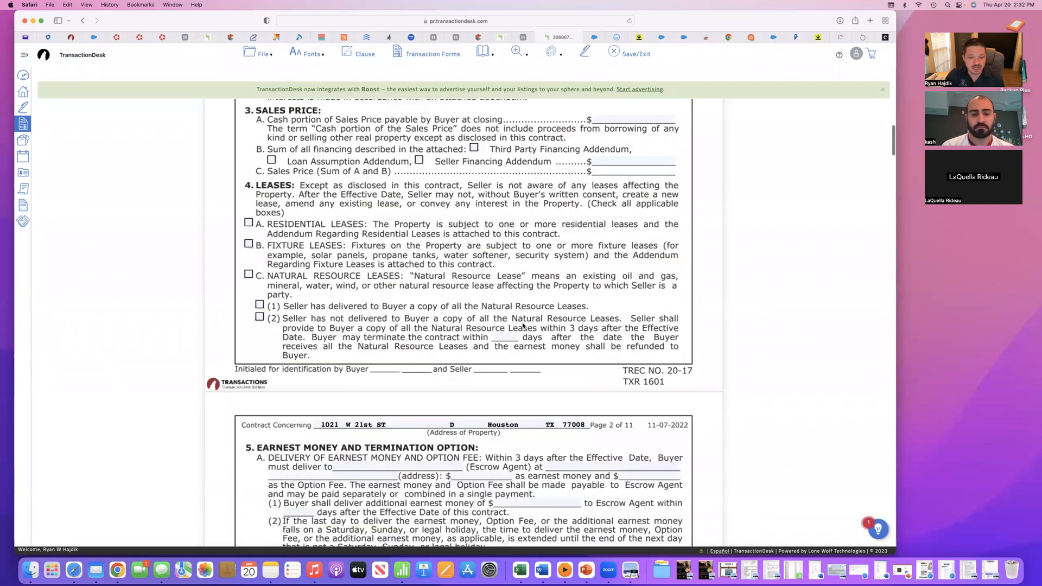
scroll(523, 325, "down", 20)
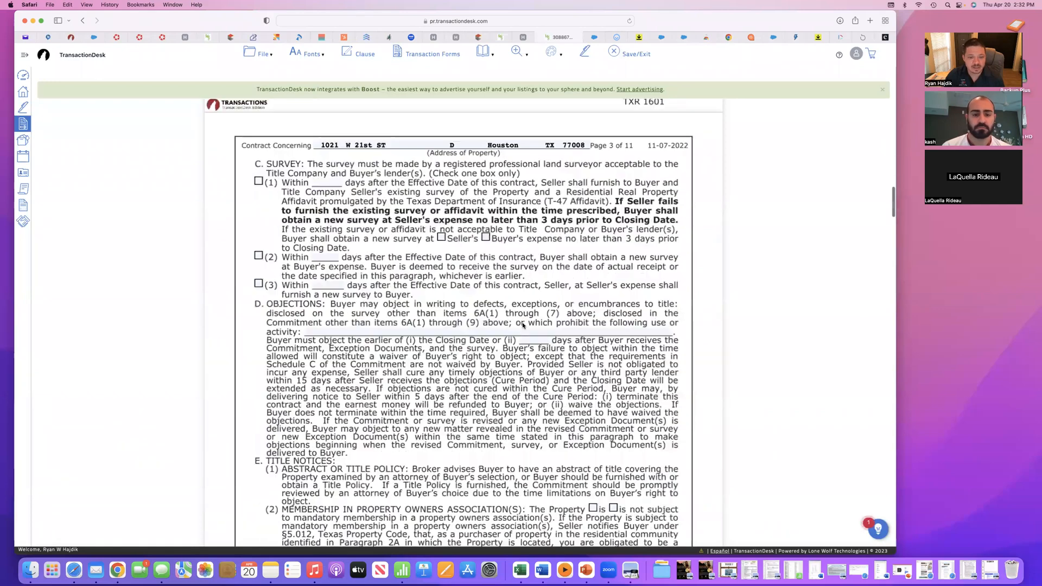
scroll(523, 325, "down", 15)
scroll(522, 325, "up", 20)
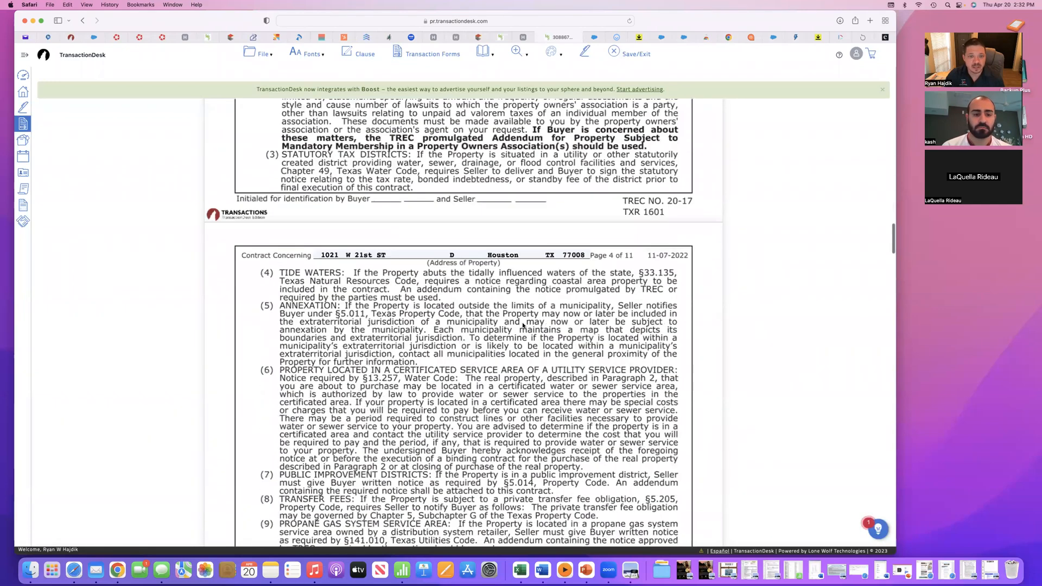
scroll(510, 292, "down", 20)
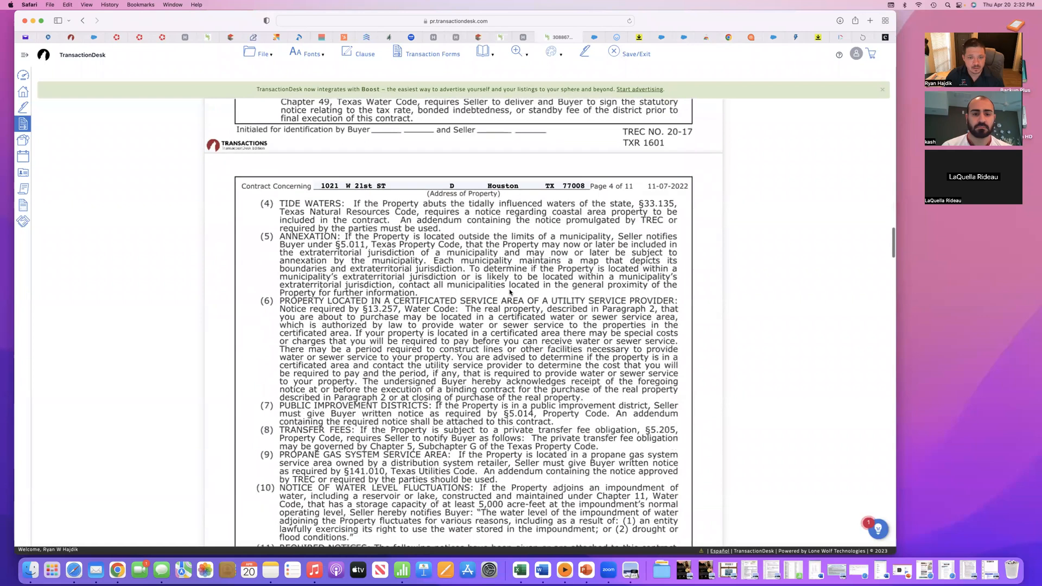
scroll(510, 292, "down", 20)
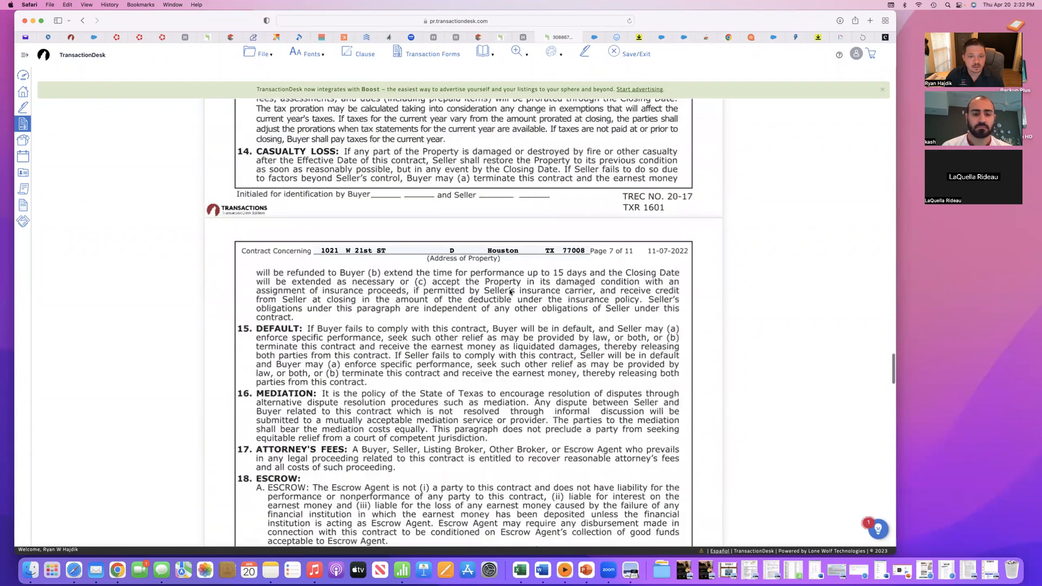
scroll(509, 292, "down", 20)
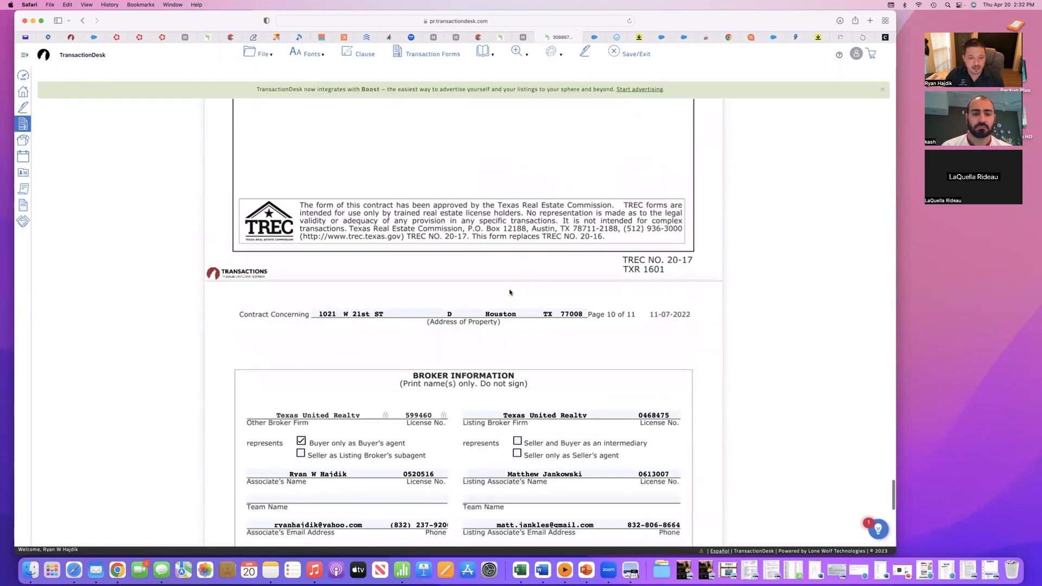
scroll(510, 293, "down", 2)
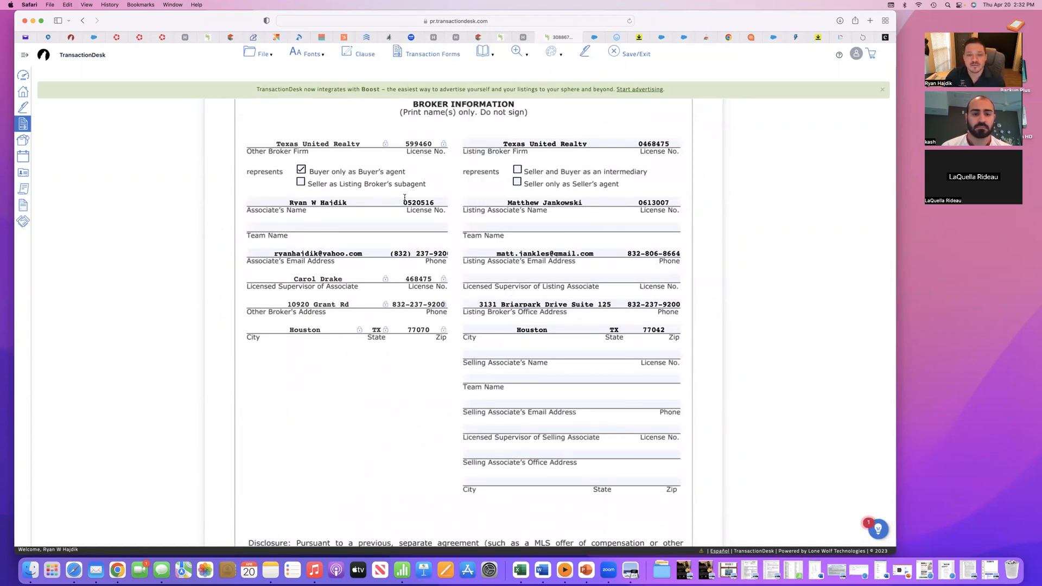
scroll(404, 199, "down", 1)
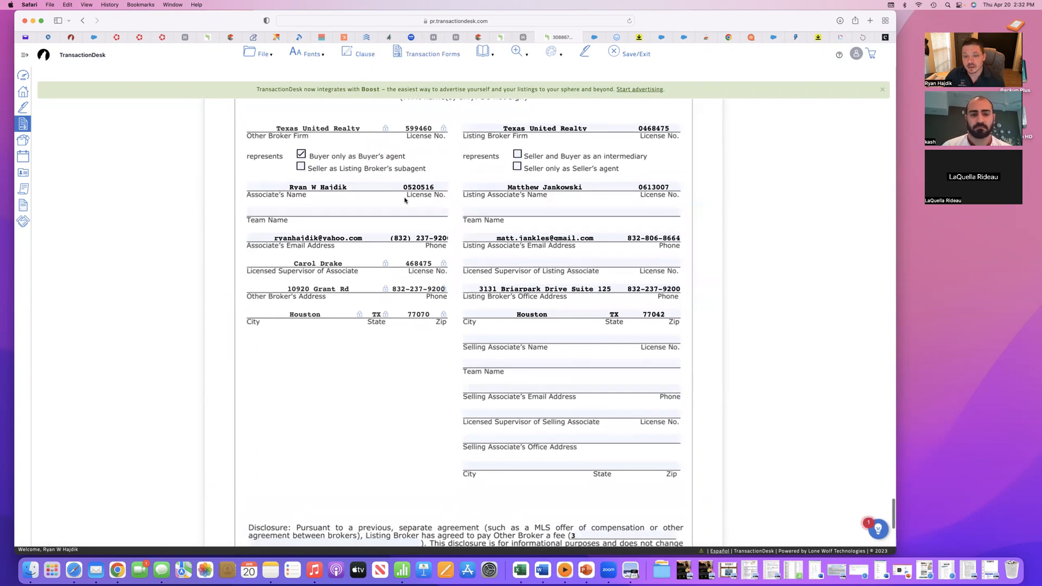
scroll(404, 198, "down", 1)
scroll(404, 197, "down", 3)
scroll(570, 206, "up", 5)
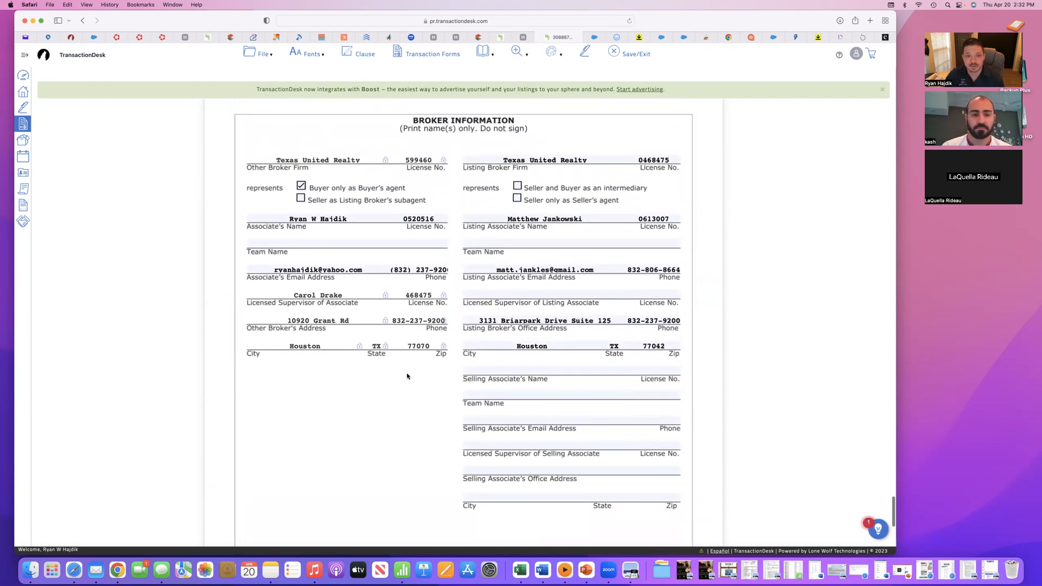
- Complete the other broker's fee in the contract's Disclosure paragraph as "3% of sales price", and save and exit the form
scroll(414, 373, "down", 5)
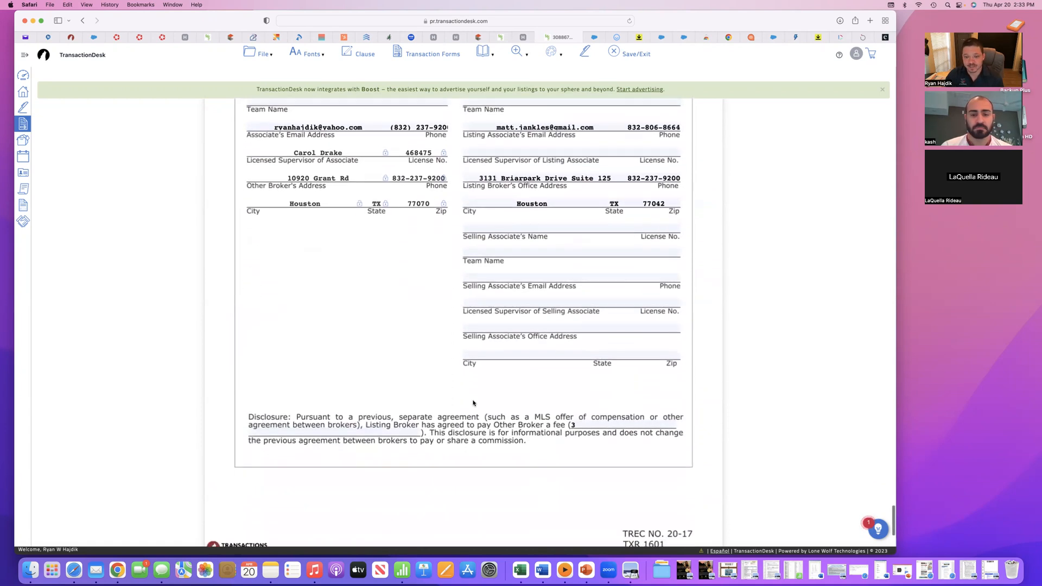
left_click(600, 423)
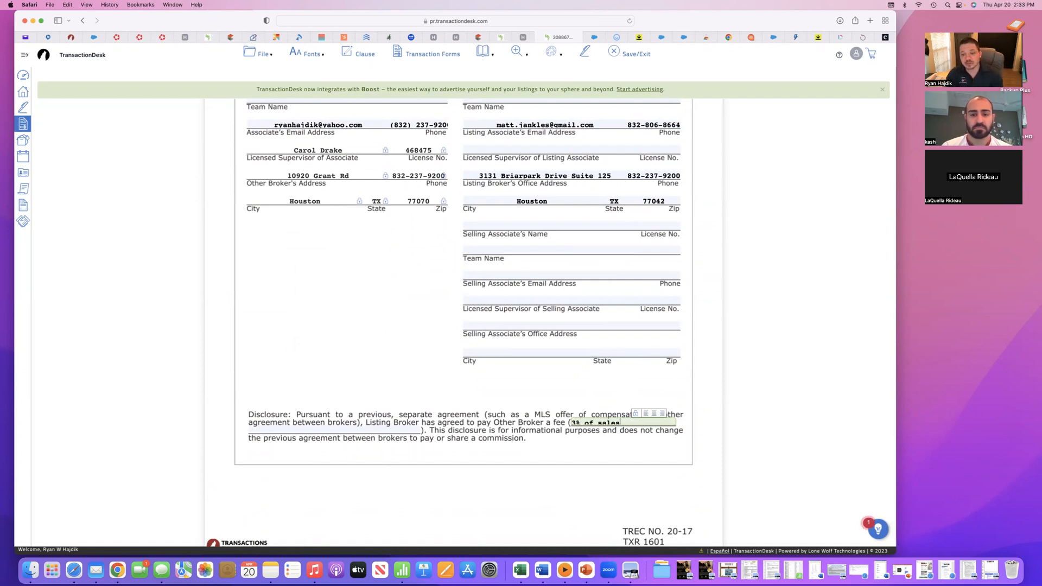
left_click(365, 337)
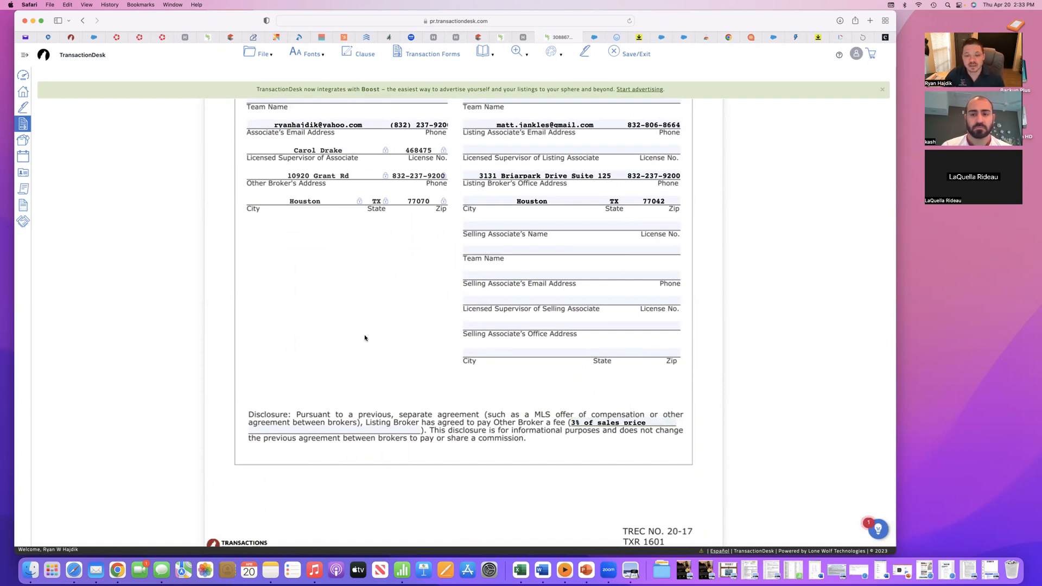
scroll(620, 154, "up", 15)
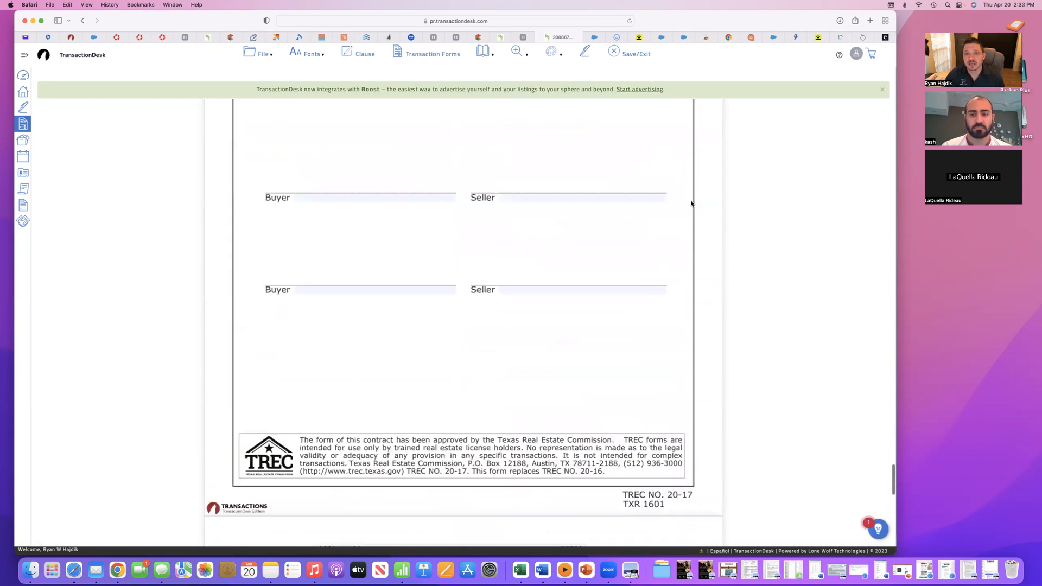
left_click(629, 53)
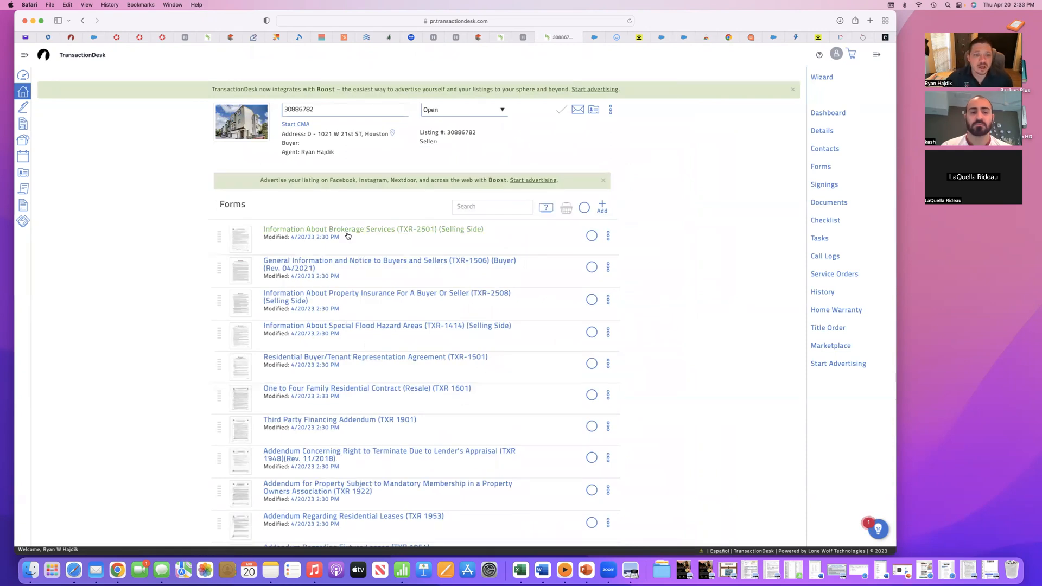
- Open Information About Brokerage Services (TXR-2501), check the license holder contact information including the sales agent line, and save and exit
left_click(476, 270)
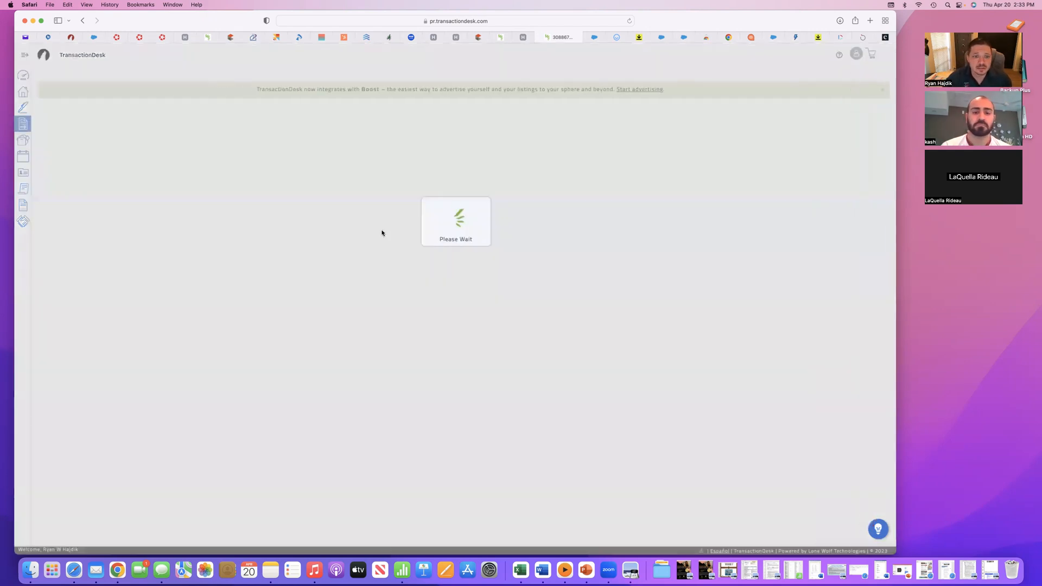
scroll(434, 402, "down", 10)
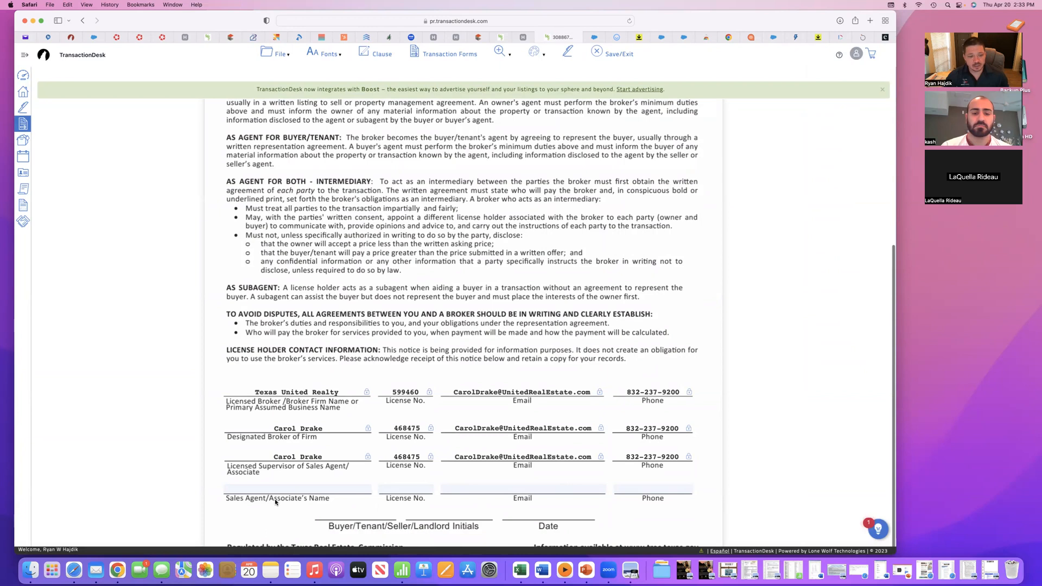
scroll(332, 216, "up", 5)
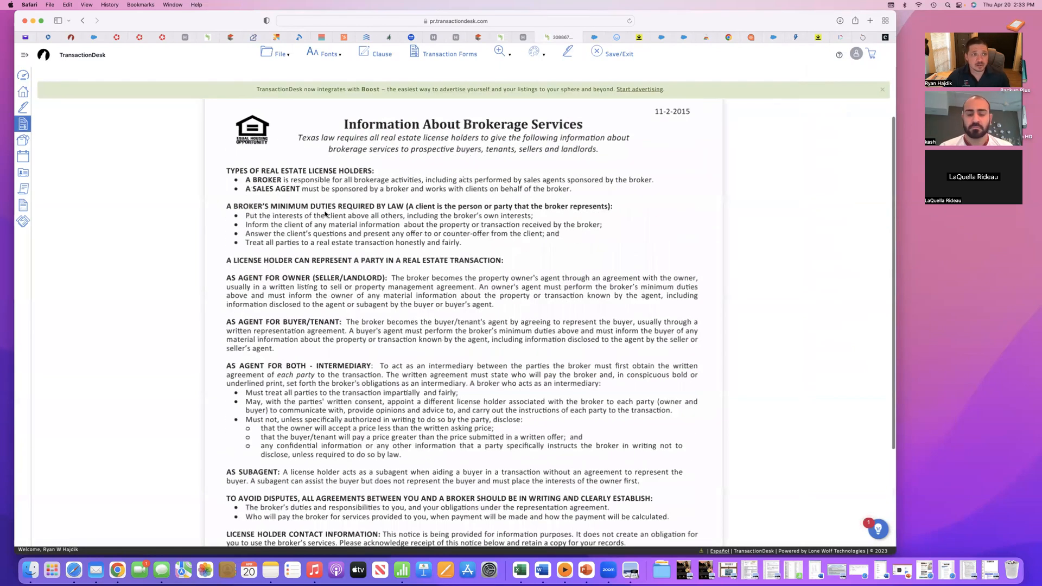
scroll(306, 429, "down", 5)
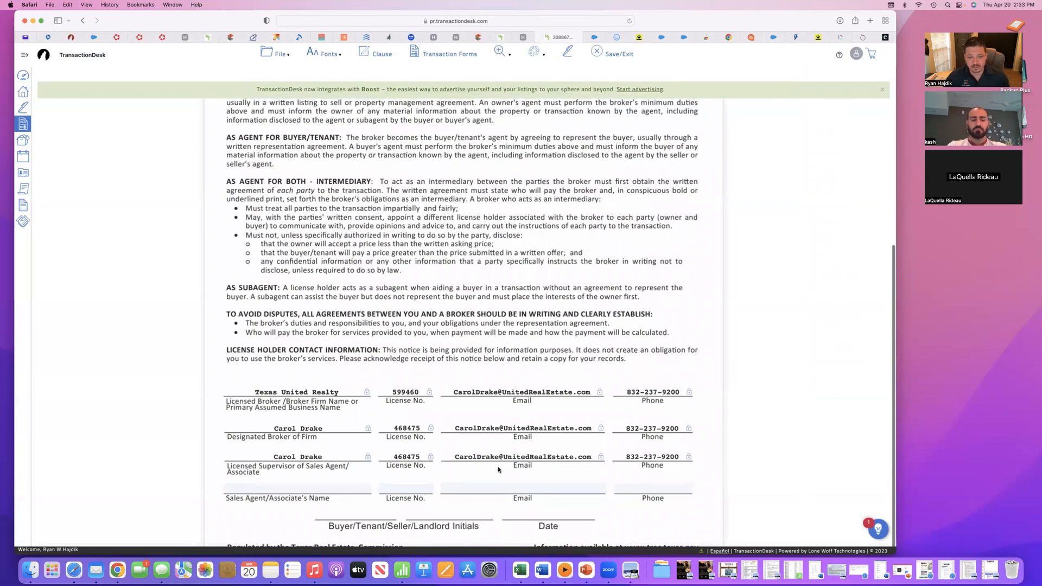
scroll(380, 445, "up", 1)
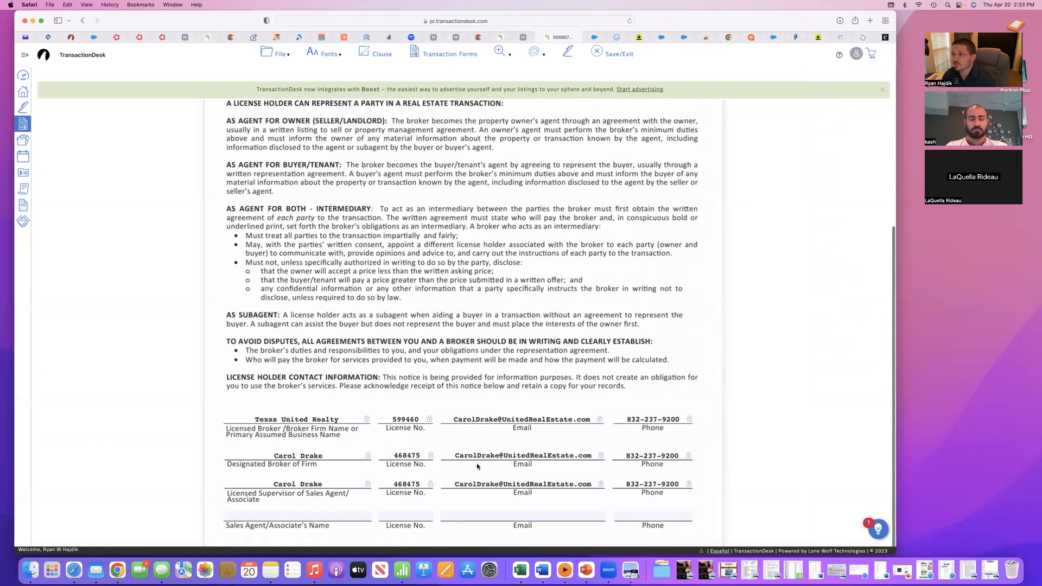
scroll(621, 430, "up", 5)
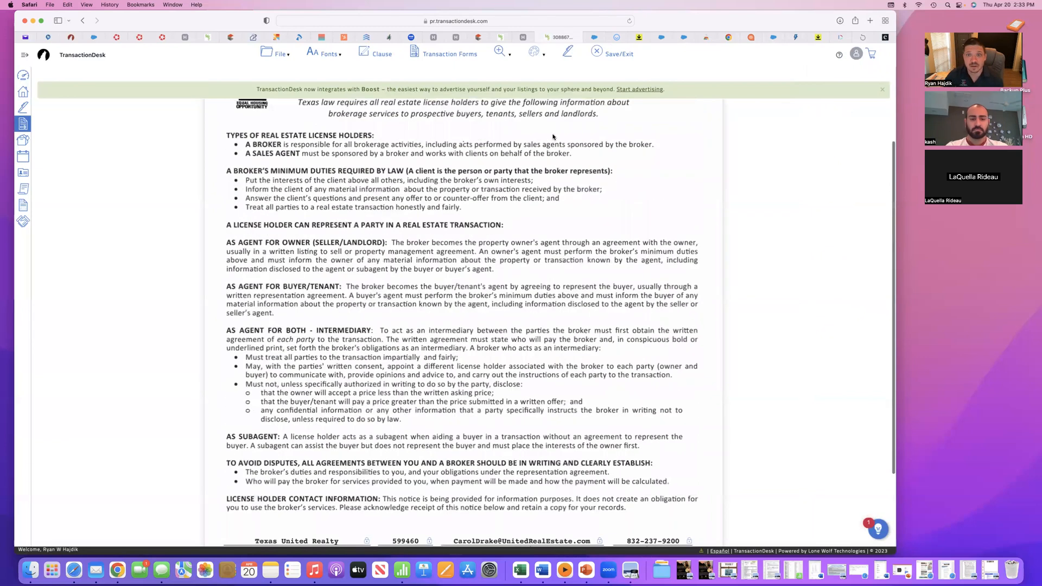
left_click(612, 55)
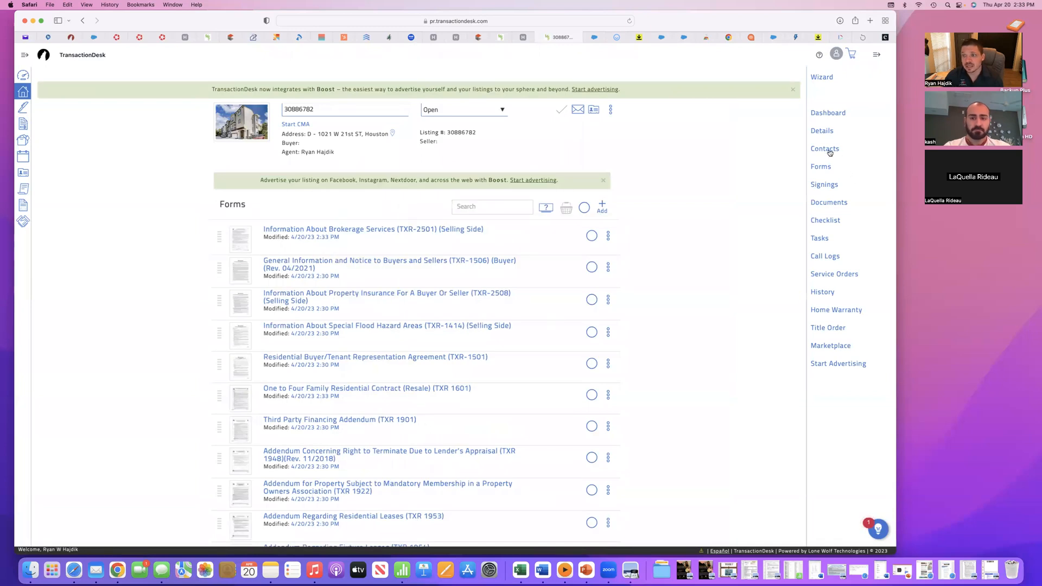
- Select the selling agent in the transaction's contacts, and view and close the basket of selected contacts
scroll(406, 318, "down", 3)
scroll(406, 319, "up", 3)
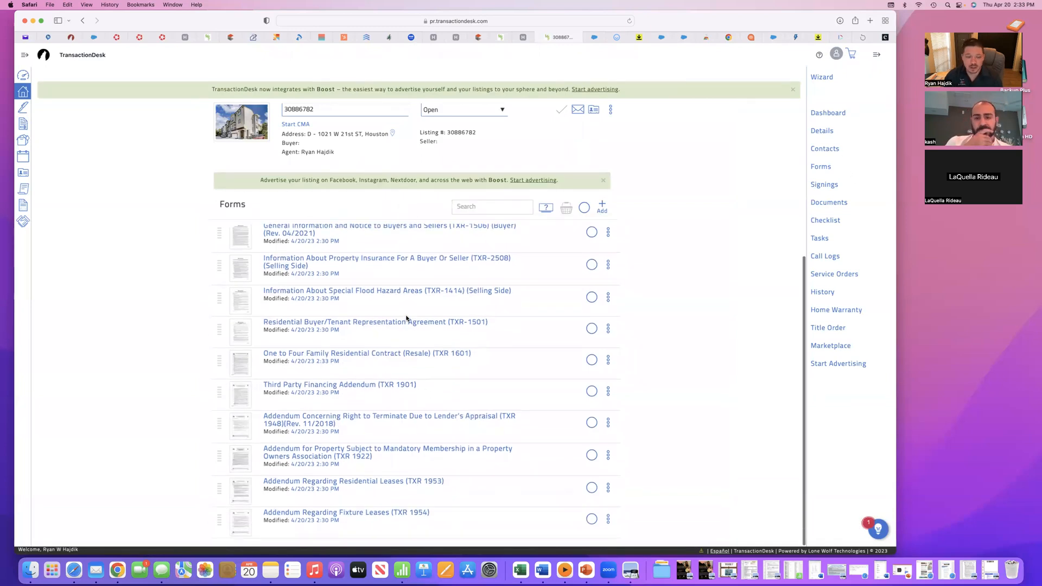
left_click(824, 151)
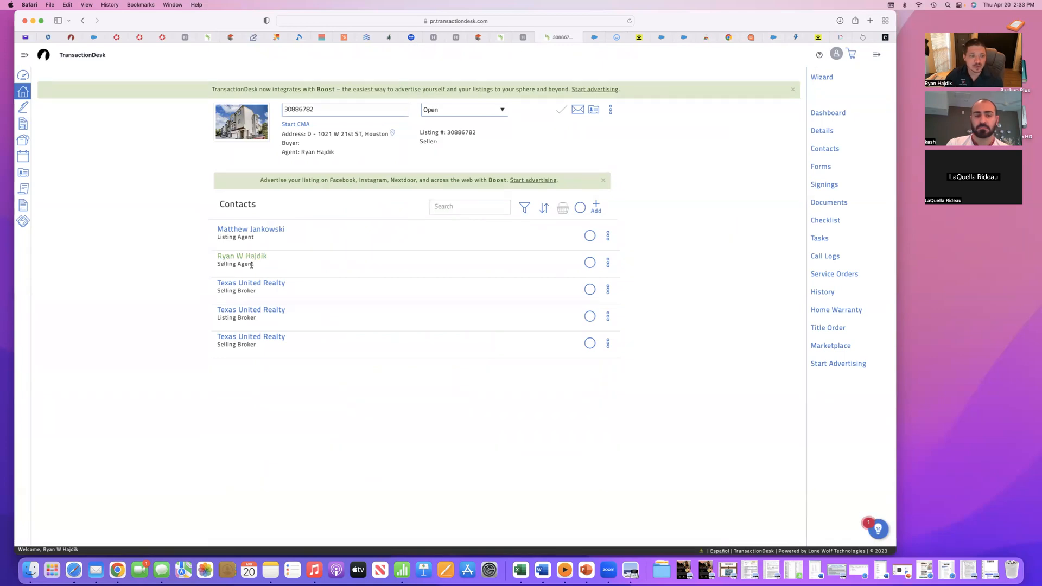
left_click(591, 264)
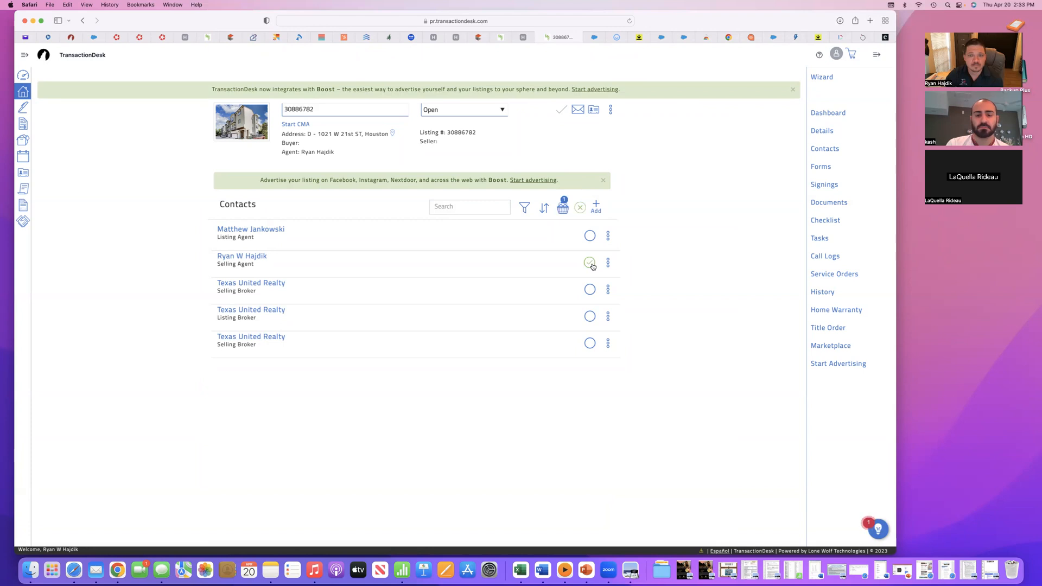
left_click(591, 264)
left_click(591, 265)
left_click(563, 210)
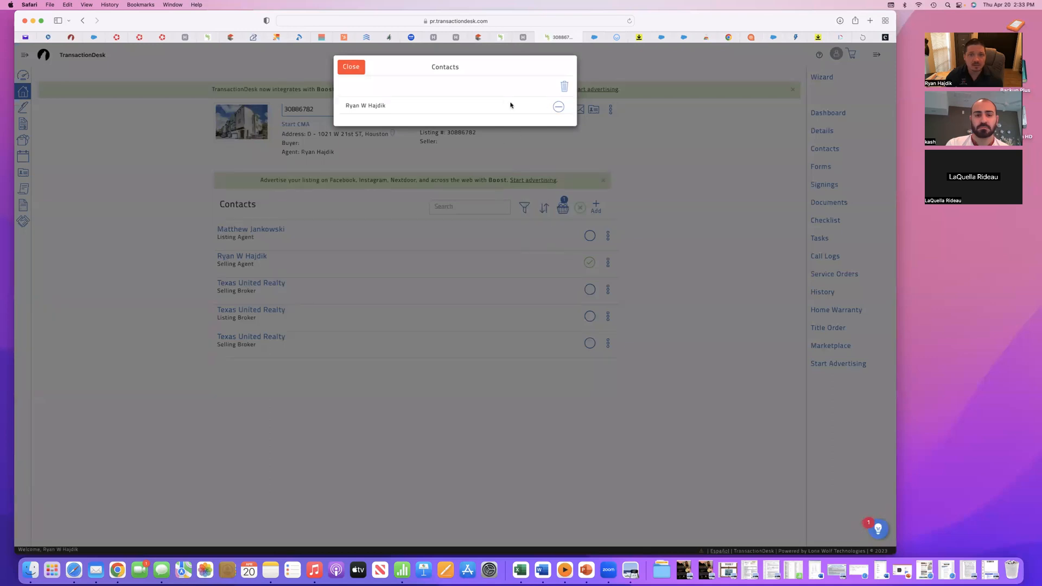
left_click(359, 72)
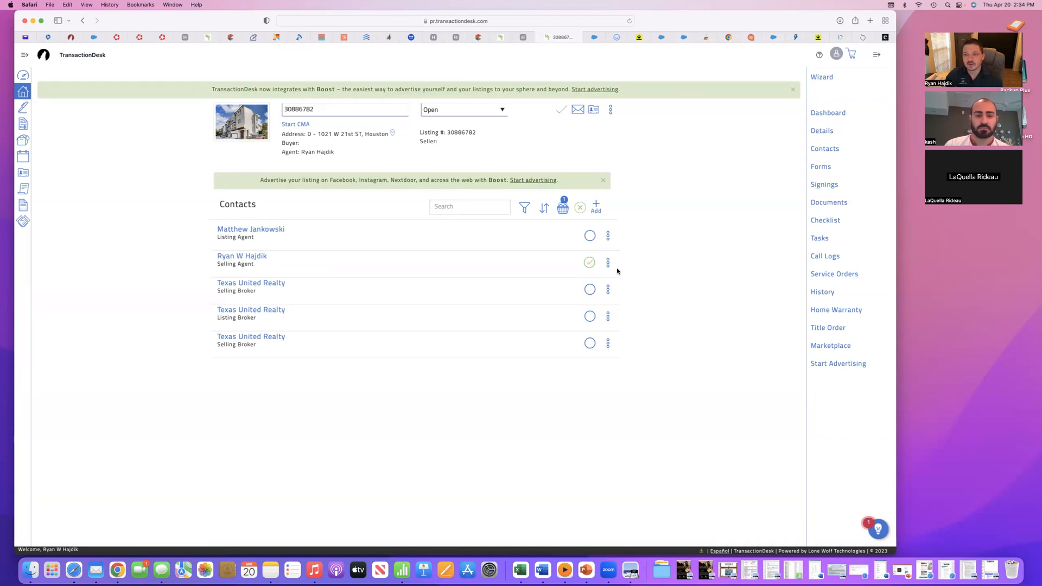
- Return to the transaction's forms, view Information About Brokerage Services (TXR-2501), and save and exit it
left_click(822, 167)
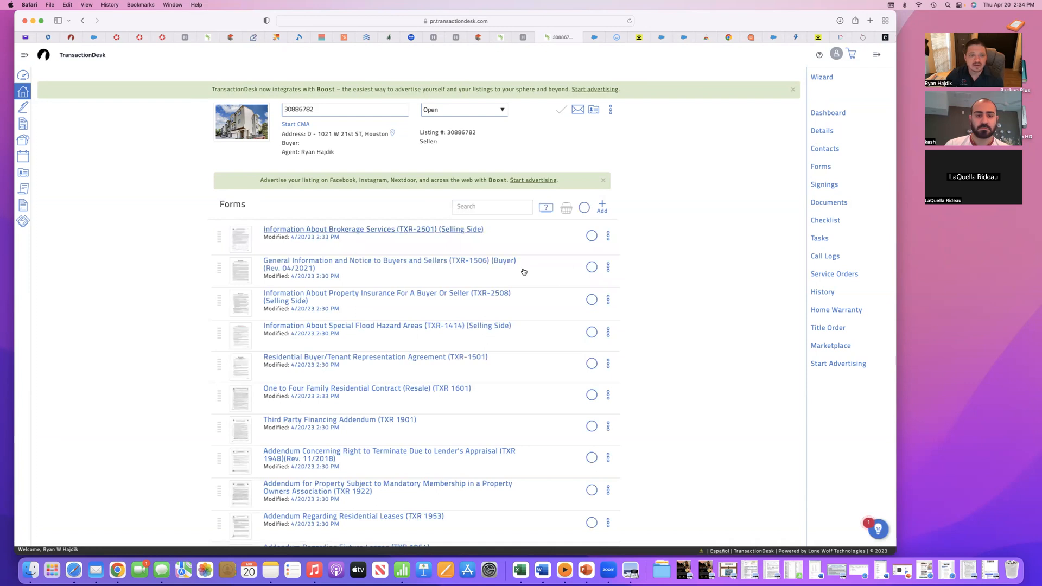
left_click(524, 272)
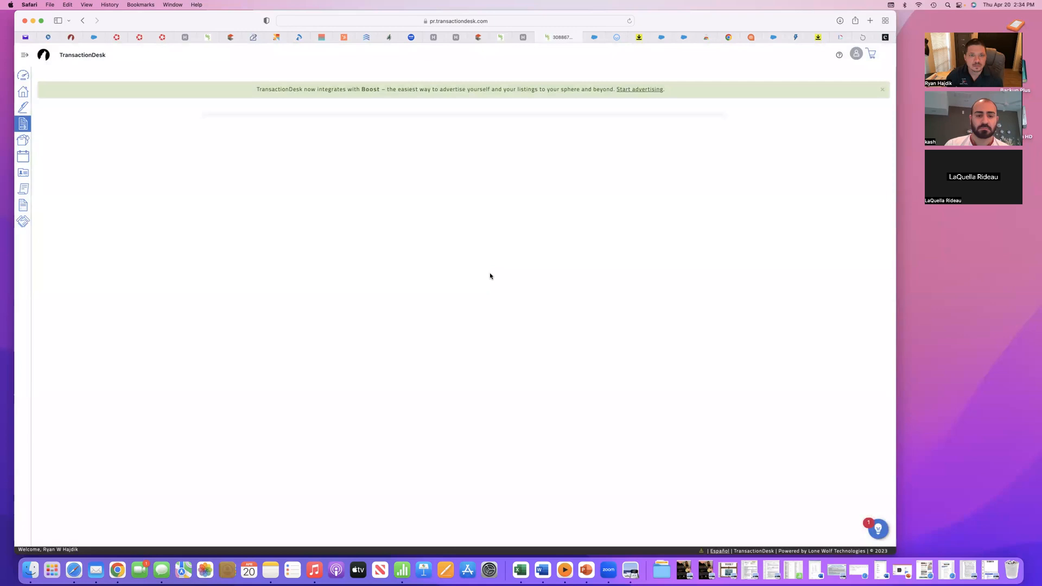
scroll(490, 275, "down", 10)
scroll(490, 276, "up", 10)
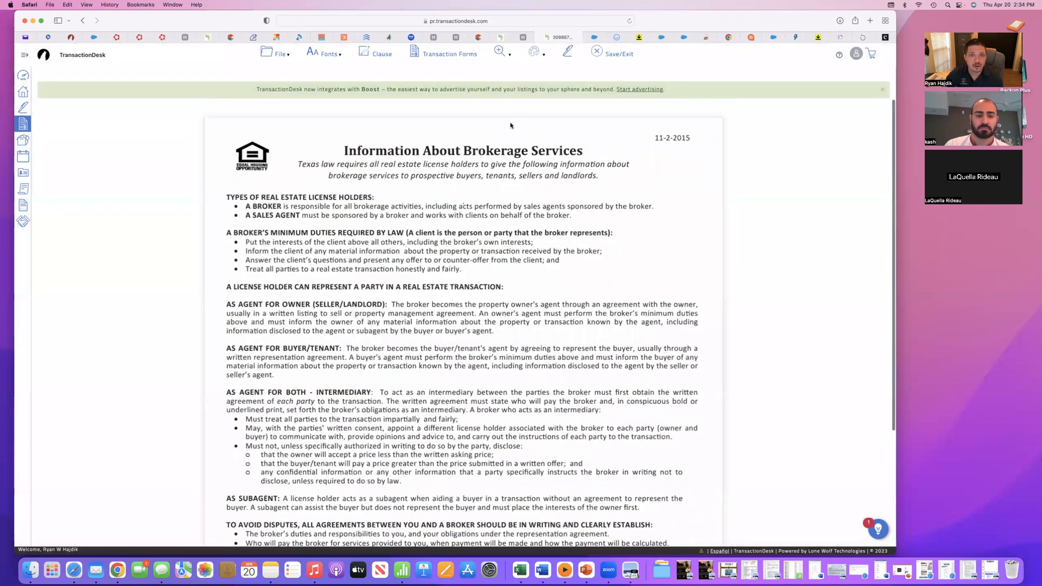
left_click(610, 53)
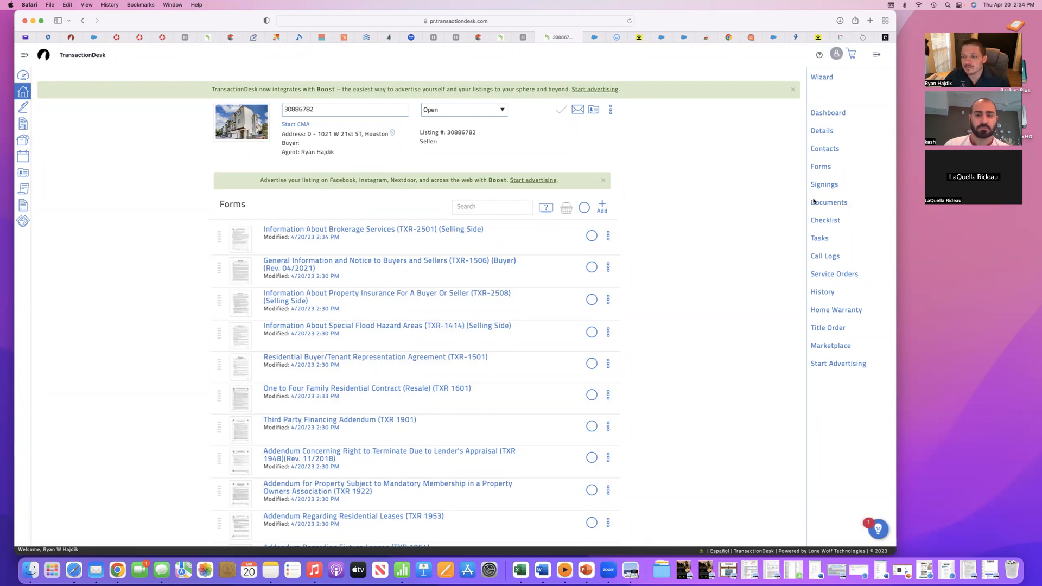
- Open the selling agent's record in the transaction's contacts and save it
left_click(824, 155)
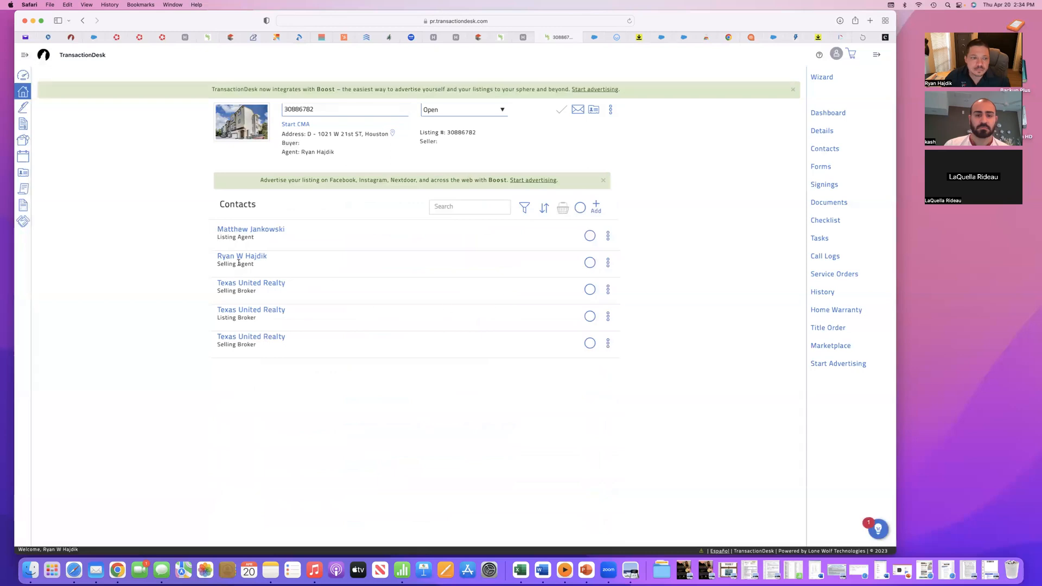
left_click(242, 259)
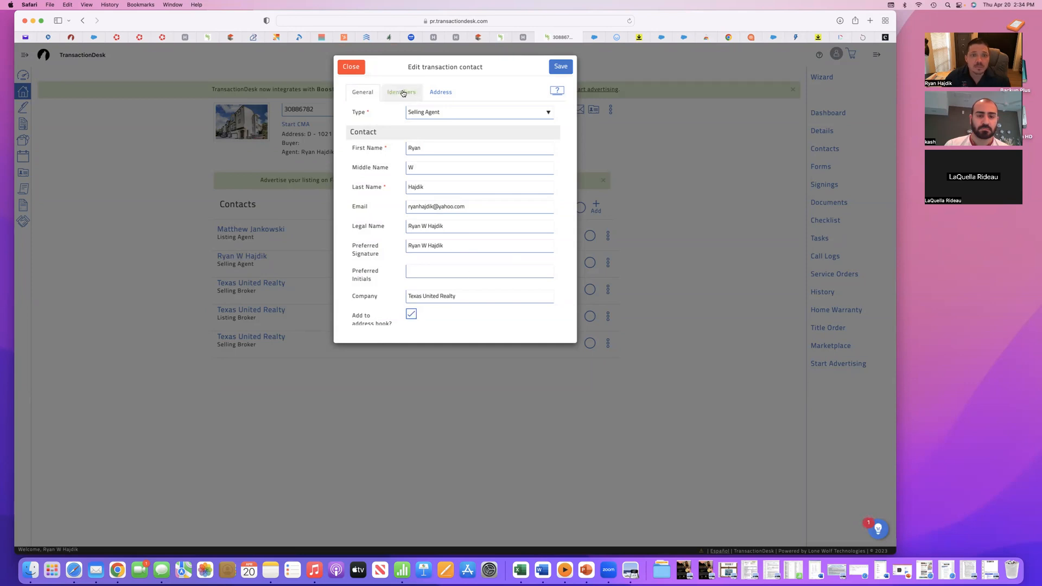
left_click(558, 68)
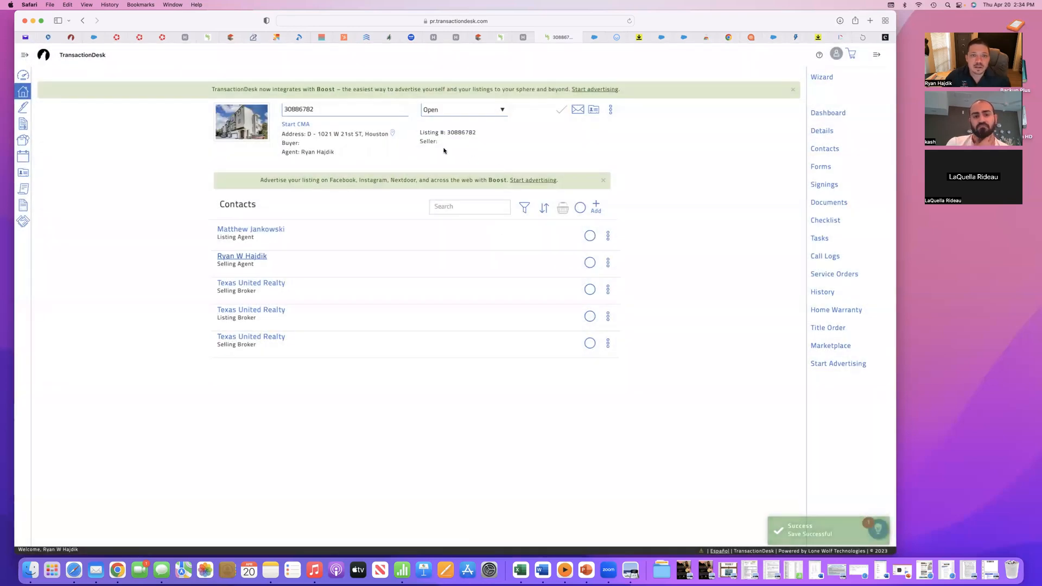
- Reopen Information About Brokerage Services (TXR-2501), check the sales agent/associate's name line, and save and exit
left_click(820, 167)
scroll(488, 309, "down", 2)
scroll(488, 310, "up", 2)
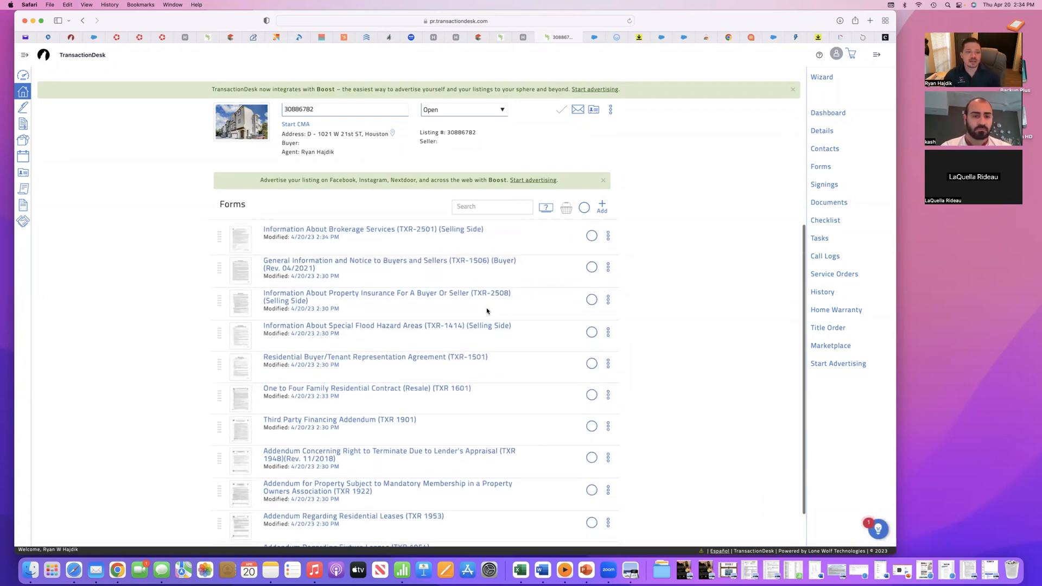
left_click(351, 269)
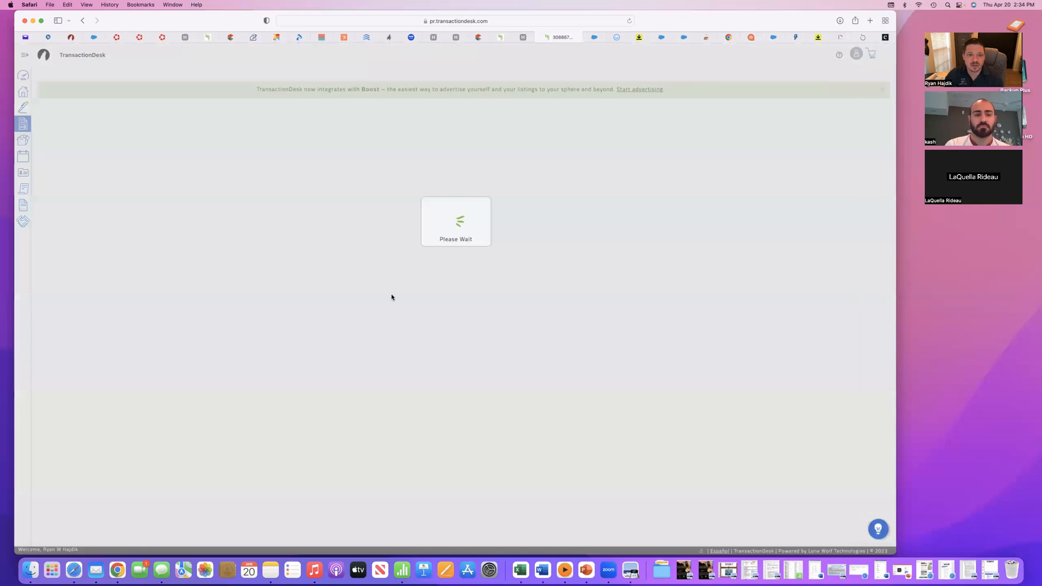
scroll(391, 298, "down", 5)
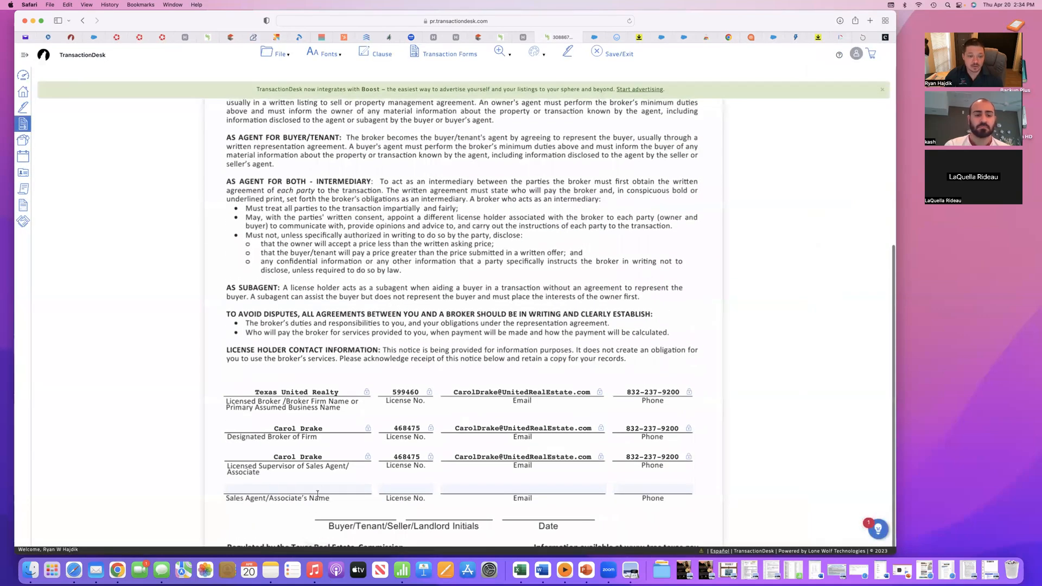
left_click(326, 489)
scroll(649, 205, "up", 5)
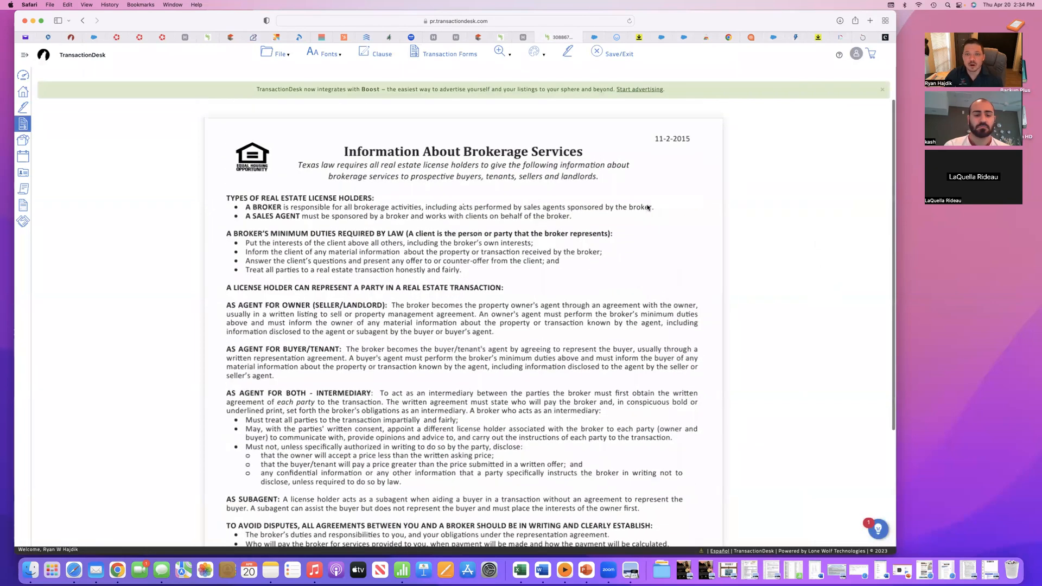
left_click(621, 55)
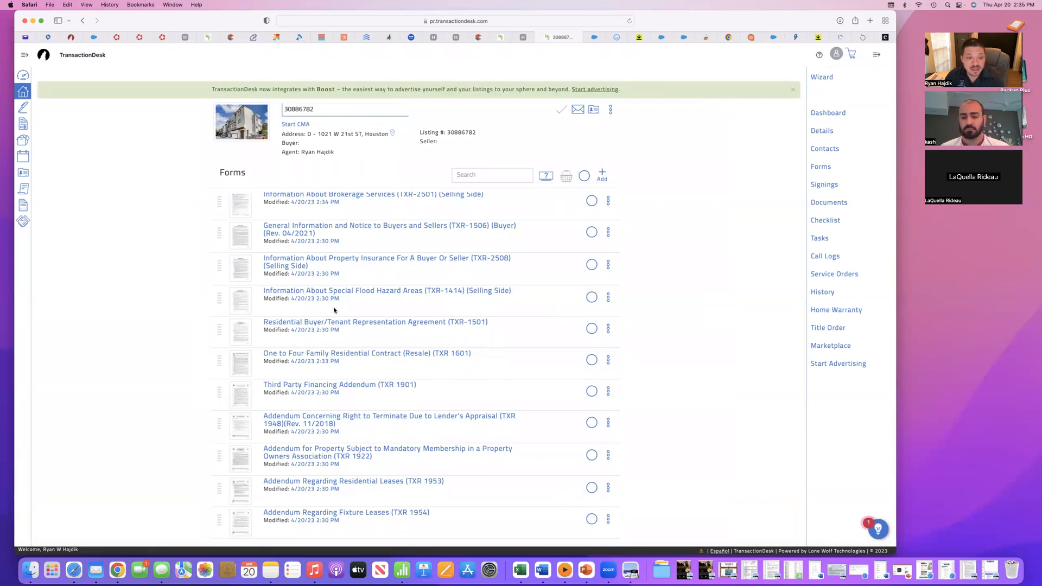
- Open the Residential Buyer/Tenant Representation Agreement (TXR-1501) and check the Parties section's client and broker fields, including the broker's Email/Fax
left_click(343, 324)
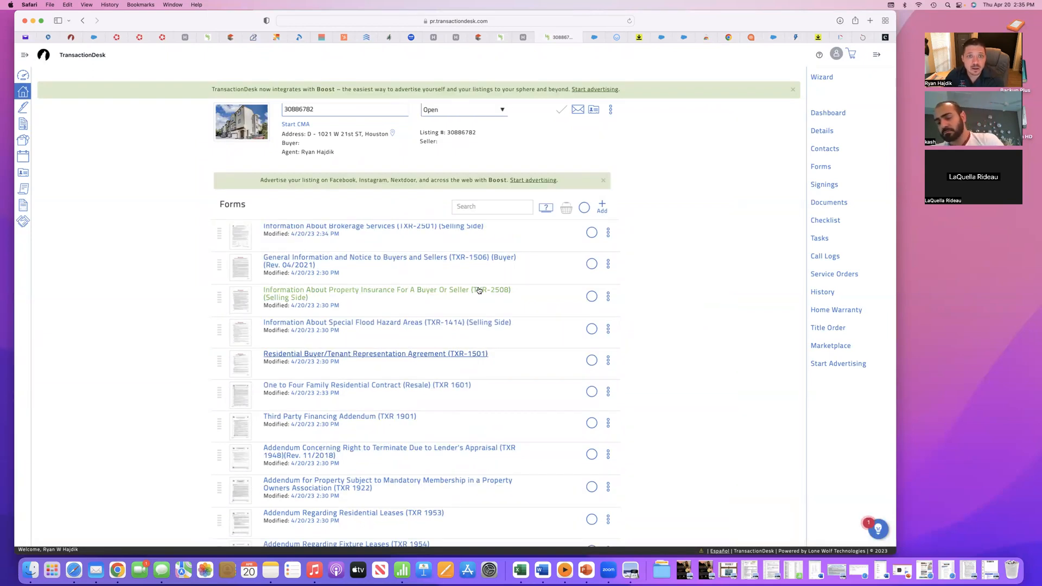
left_click(344, 323)
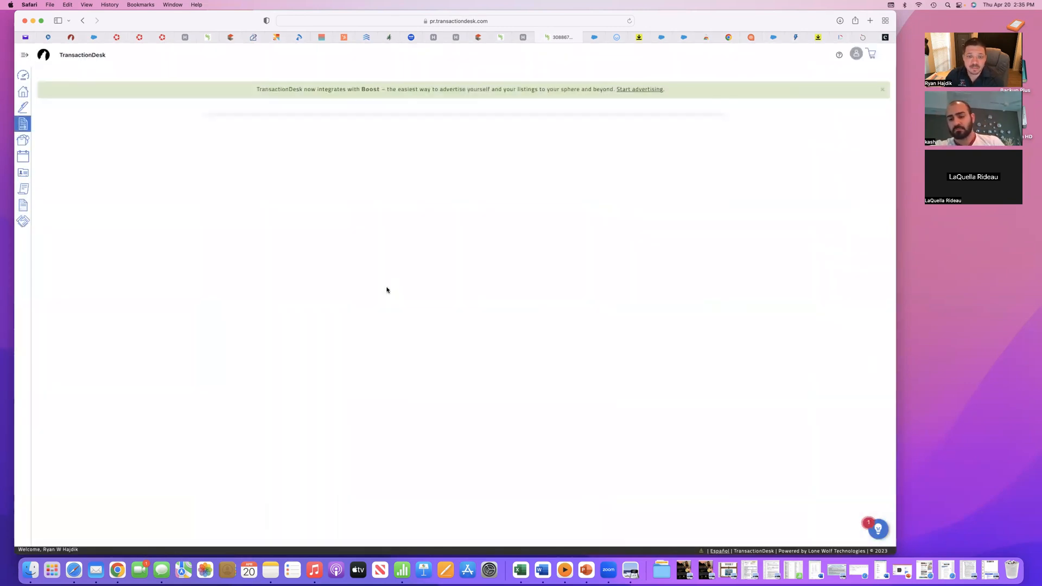
scroll(387, 289, "down", 2)
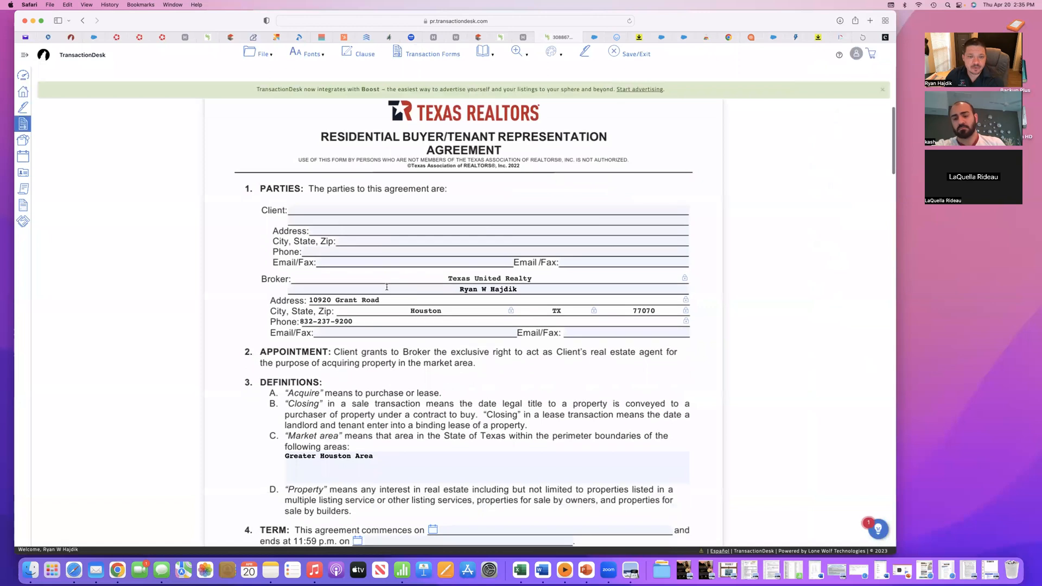
scroll(393, 283, "down", 1)
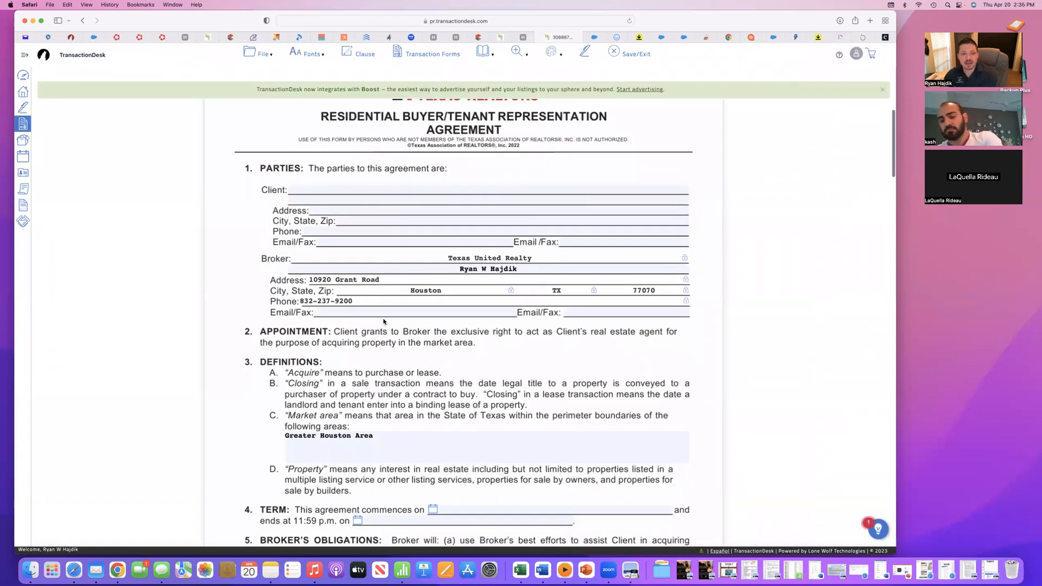
left_click(586, 313)
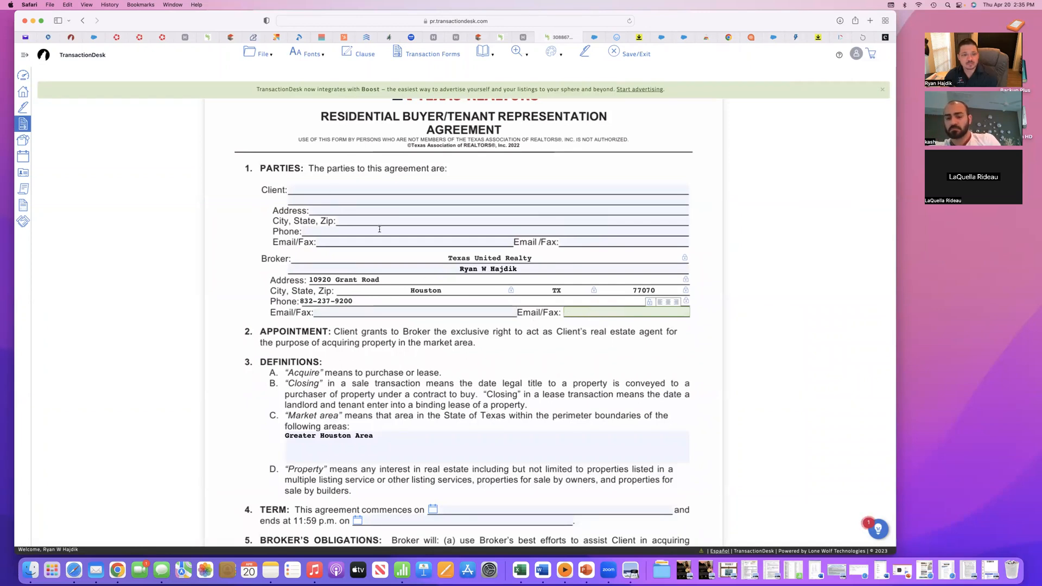
scroll(397, 268, "down", 5)
scroll(397, 268, "up", 5)
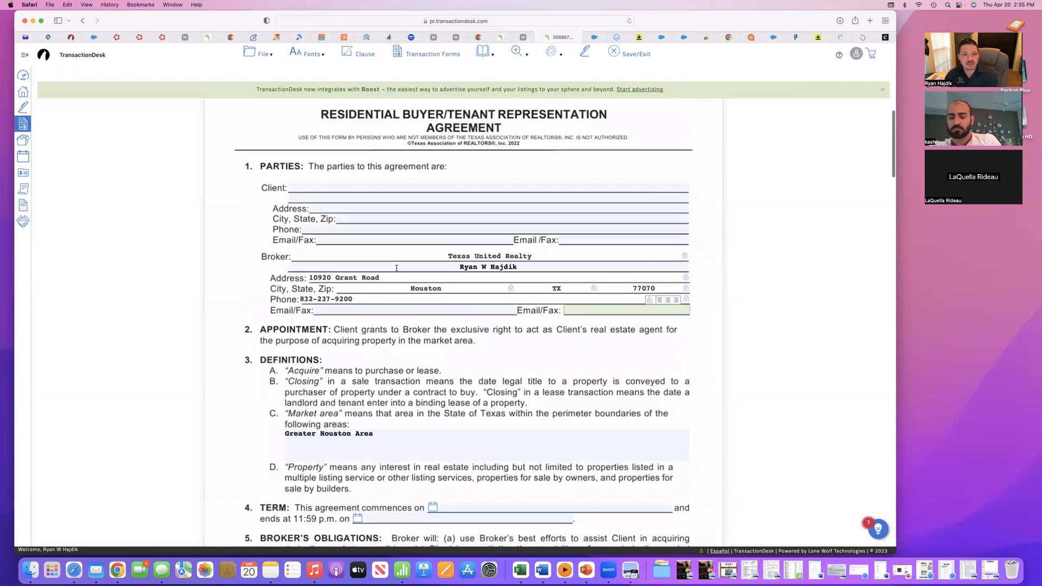
- Review the agreement's Representations and Intermediary sections and the broker's address, and save and exit the form
scroll(396, 268, "down", 10)
scroll(423, 307, "down", 8)
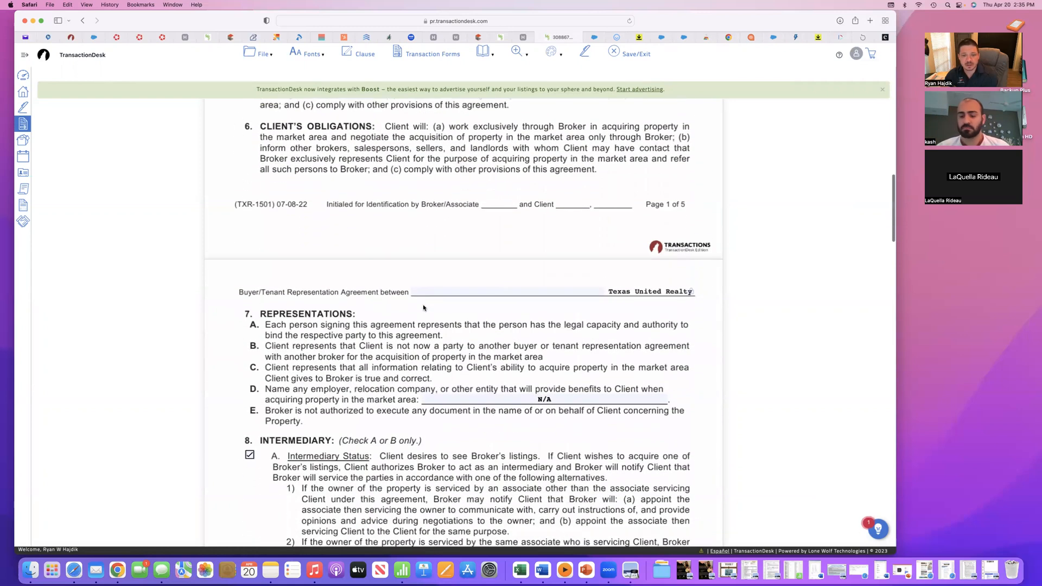
scroll(424, 308, "down", 8)
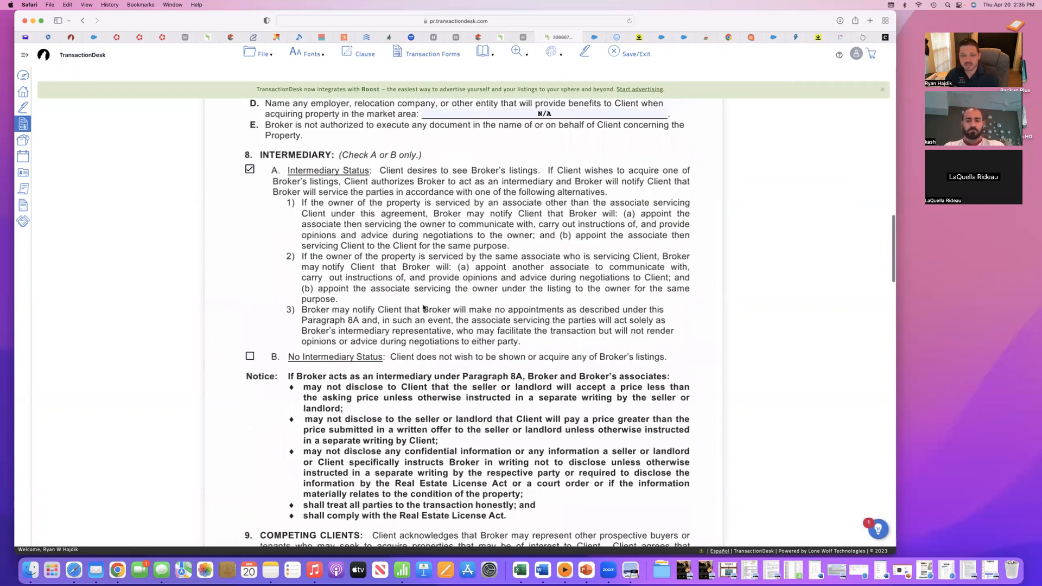
scroll(424, 308, "down", 10)
scroll(424, 308, "up", 20)
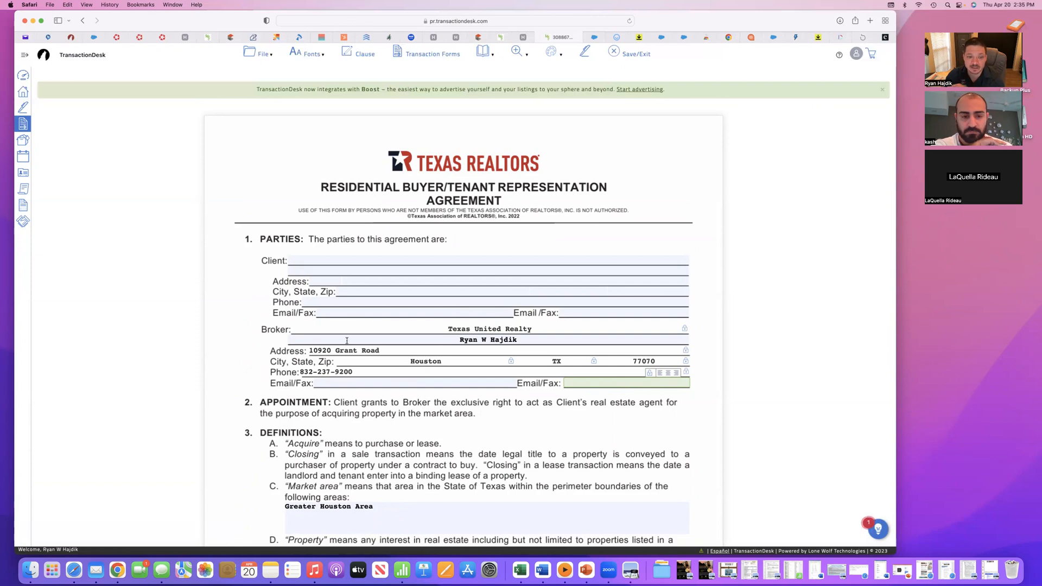
left_click(367, 354)
double_click(368, 351)
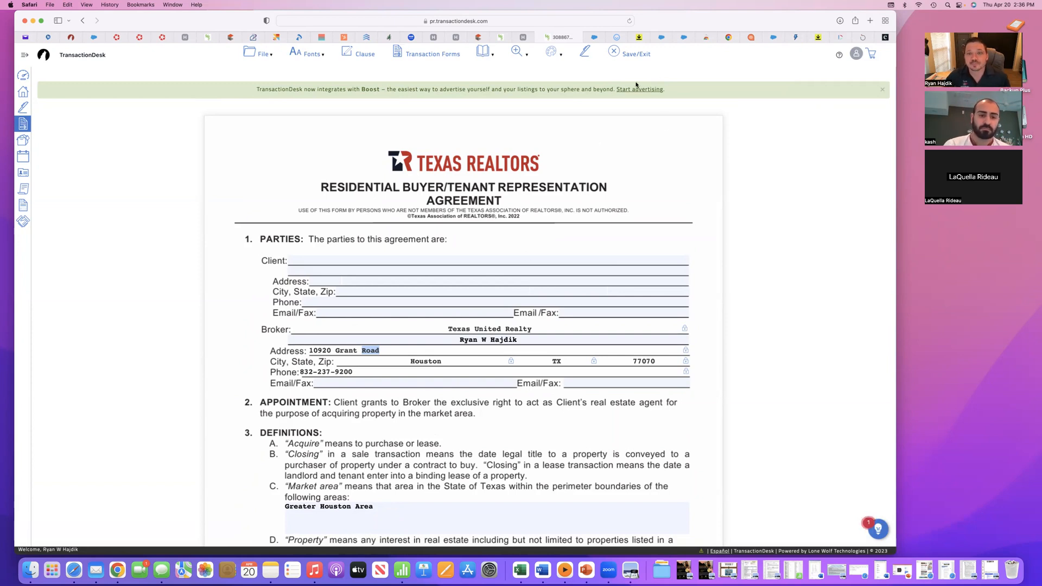
left_click(633, 55)
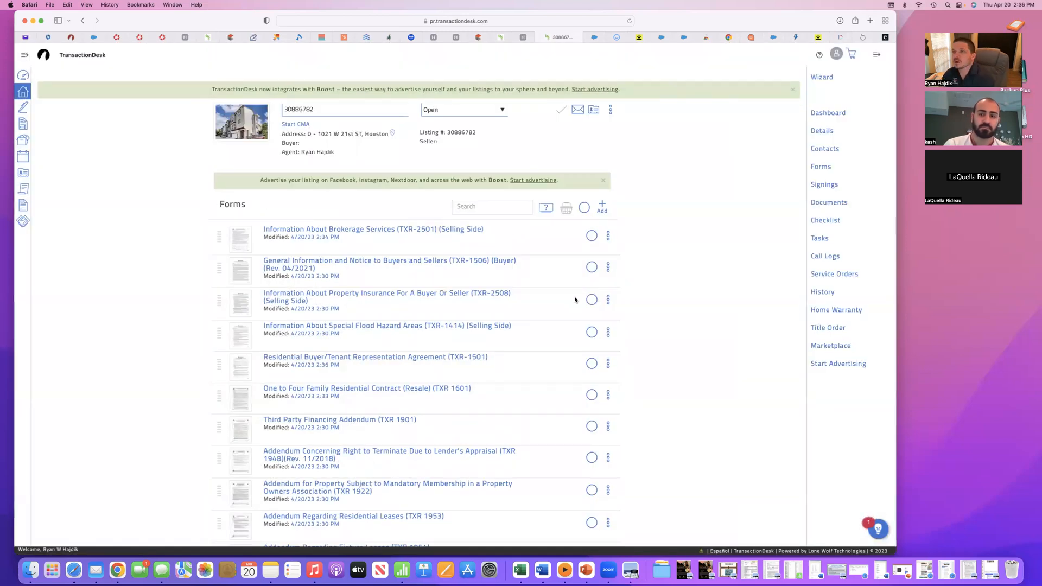
- Select forms TXR 1601, TXR-1501, TXR-1414, TXR-2508 and TXR-1506 in the transaction's forms list
scroll(534, 282, "down", 2)
scroll(534, 283, "up", 2)
scroll(534, 284, "down", 1)
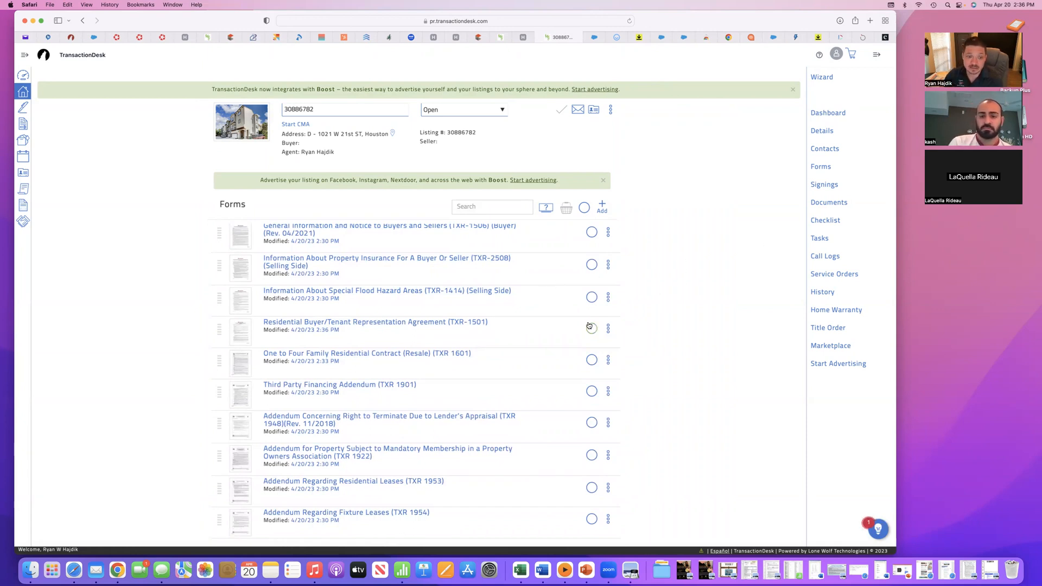
left_click(591, 360)
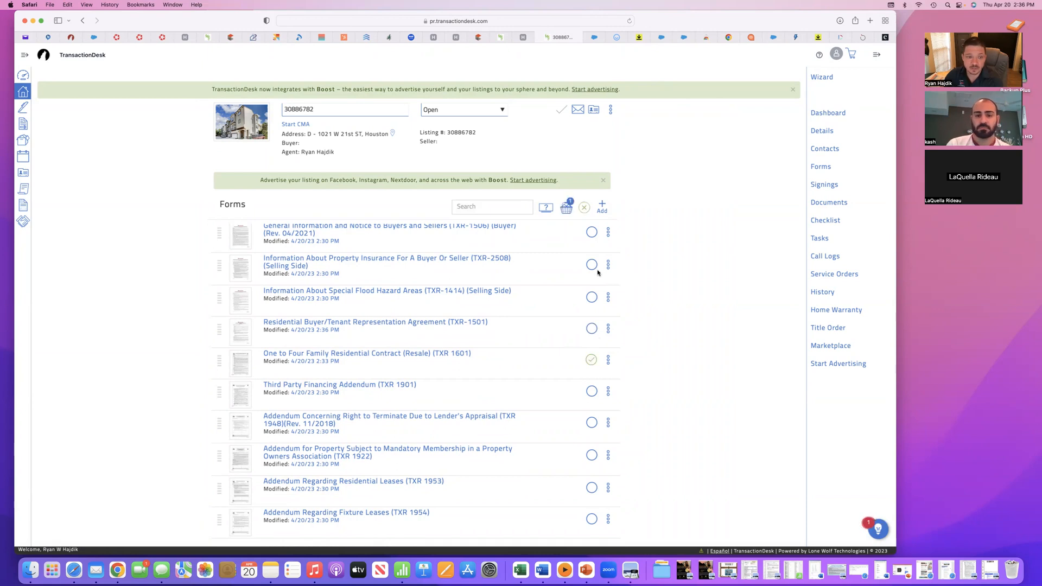
left_click(593, 301)
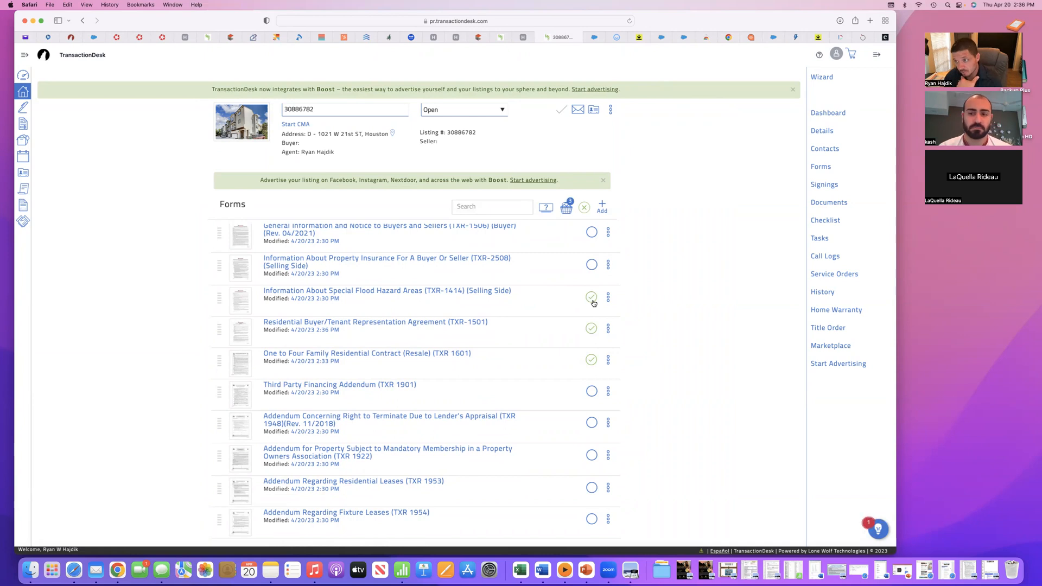
scroll(593, 266, "up", 1)
left_click(592, 265)
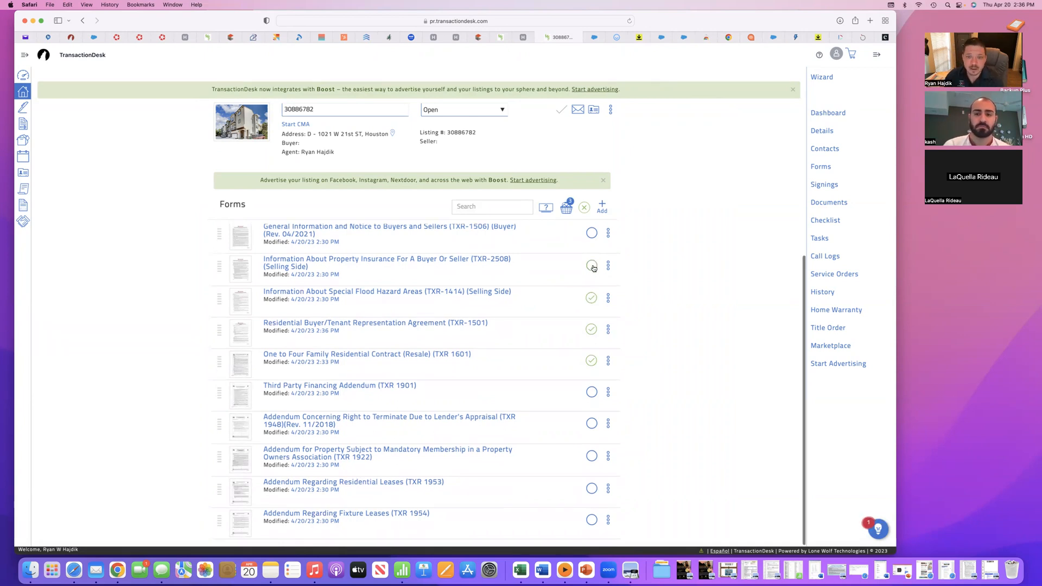
left_click(593, 234)
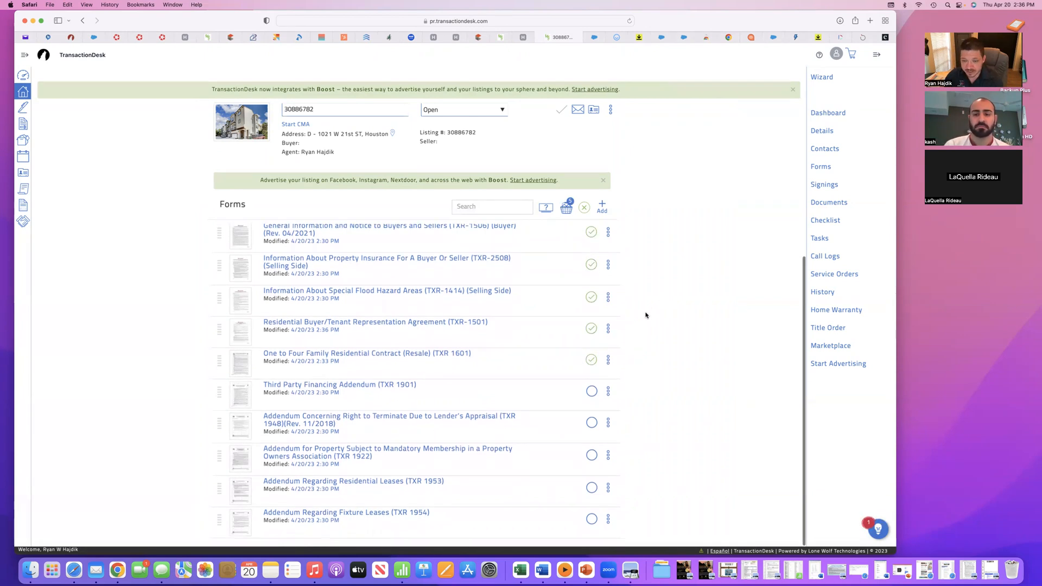
- Add the TXR 1901, TXR 1948 and TXR 1922 addenda to the form selection
left_click(592, 391)
left_click(592, 422)
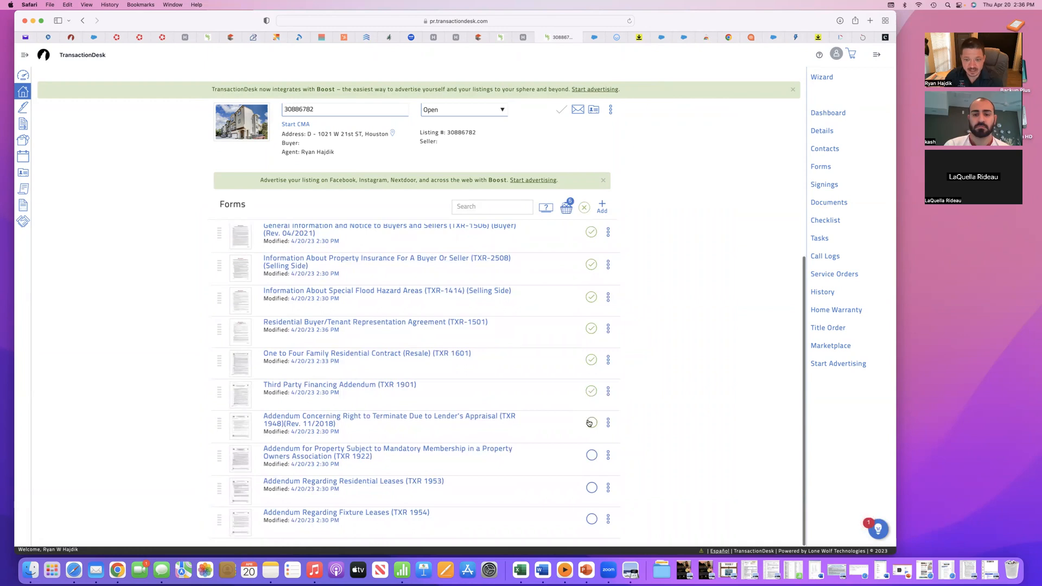
left_click(591, 455)
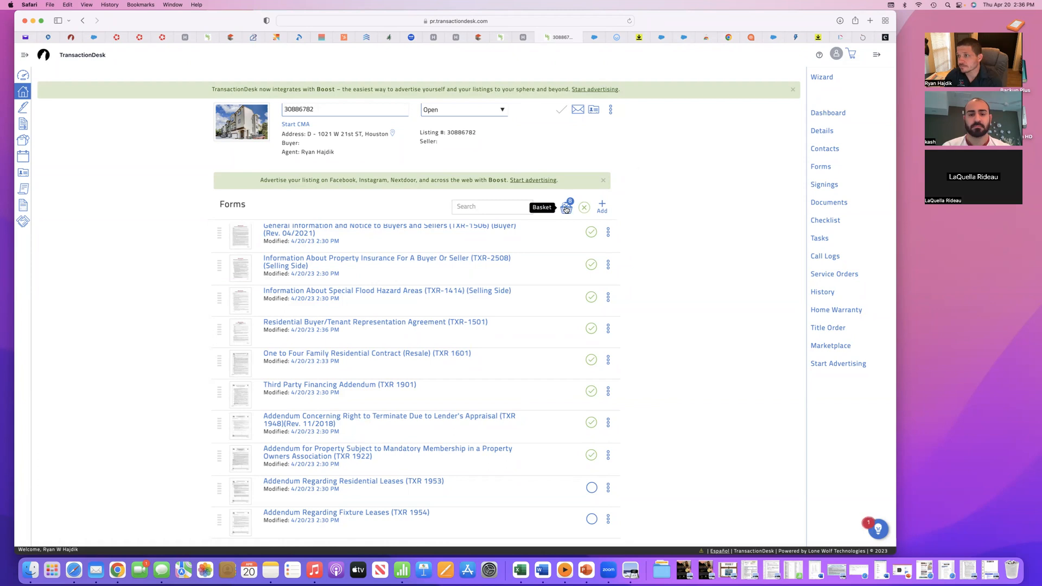
- Save the forms in the basket as one PDF named 30886782
left_click(565, 209)
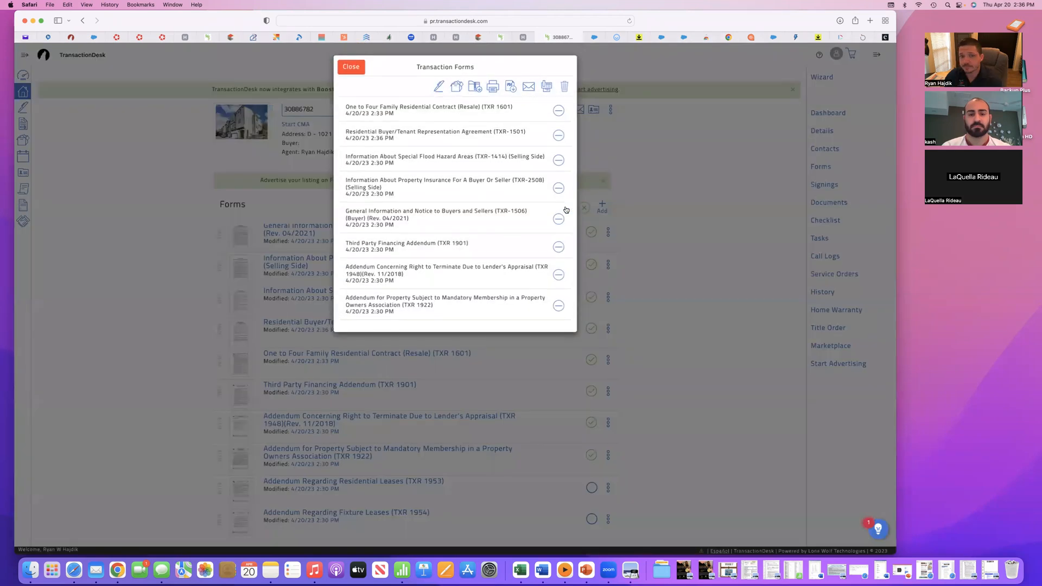
left_click(510, 88)
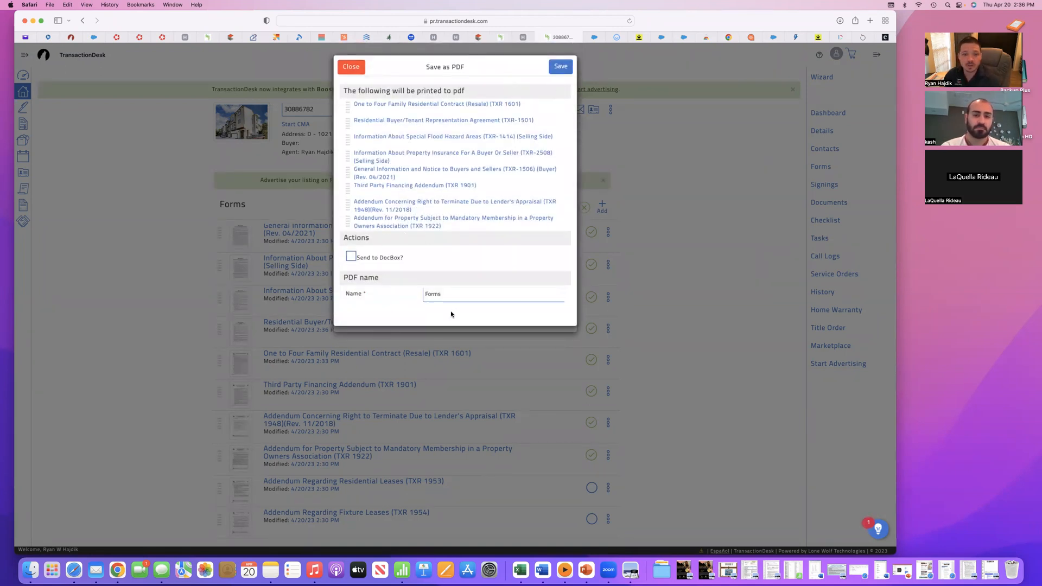
left_click(455, 295)
key("BackSpace")
key("BackSpace")
key("BackSpace")
key("BackSpace")
key("BackSpace")
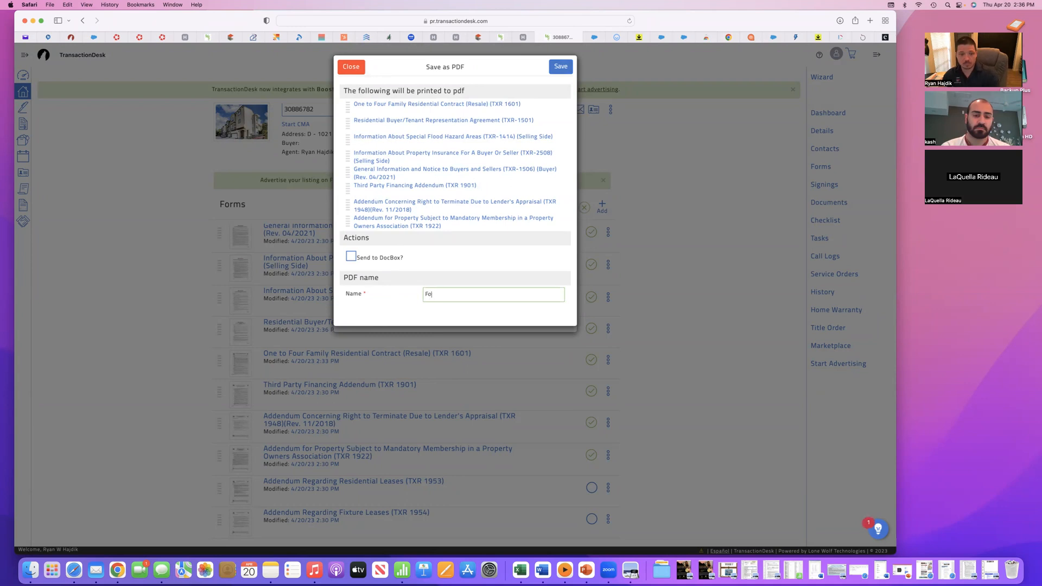
right_click(433, 297)
left_click(449, 319)
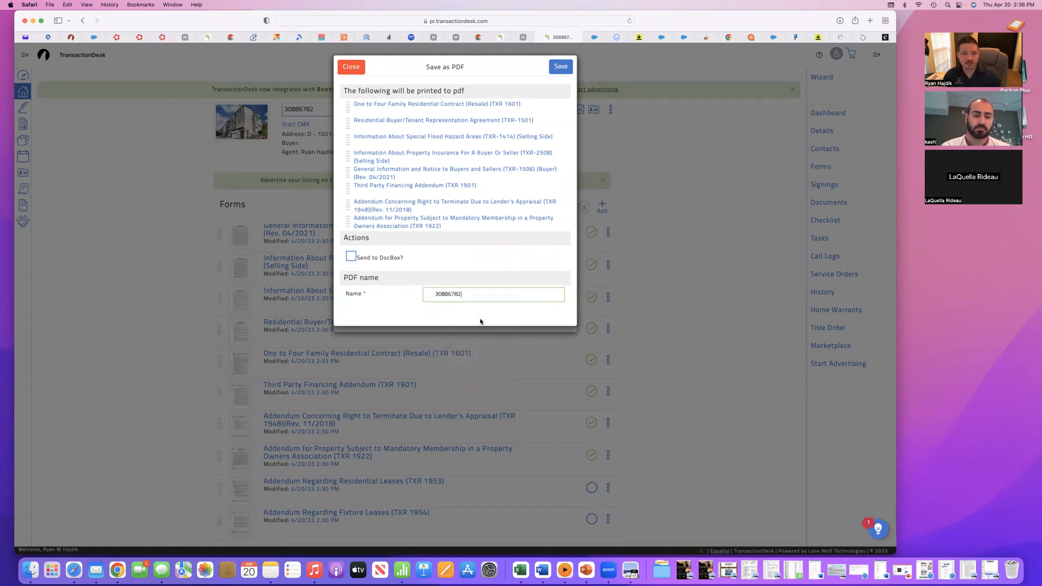
left_click(559, 61)
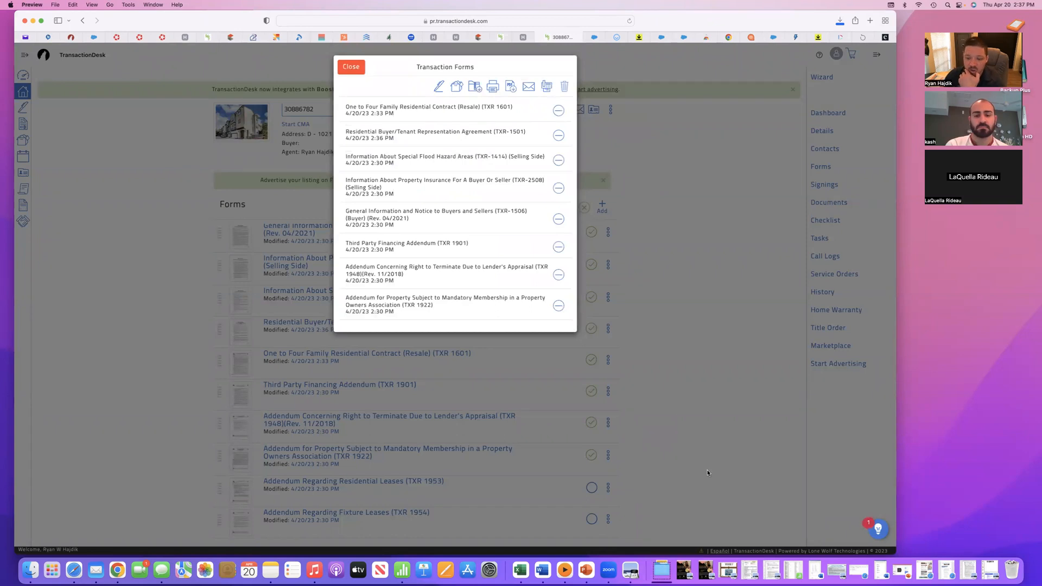
- Open the downloaded 30886782.pdf in Preview and look through the first pages of the One to Four Family Residential Contract
left_click(662, 569)
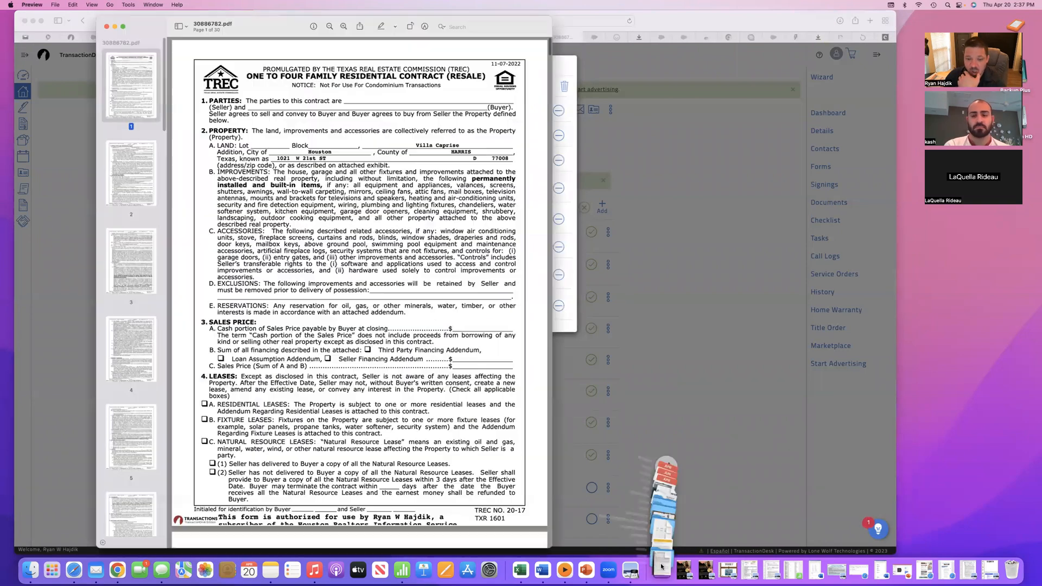
left_click(751, 414)
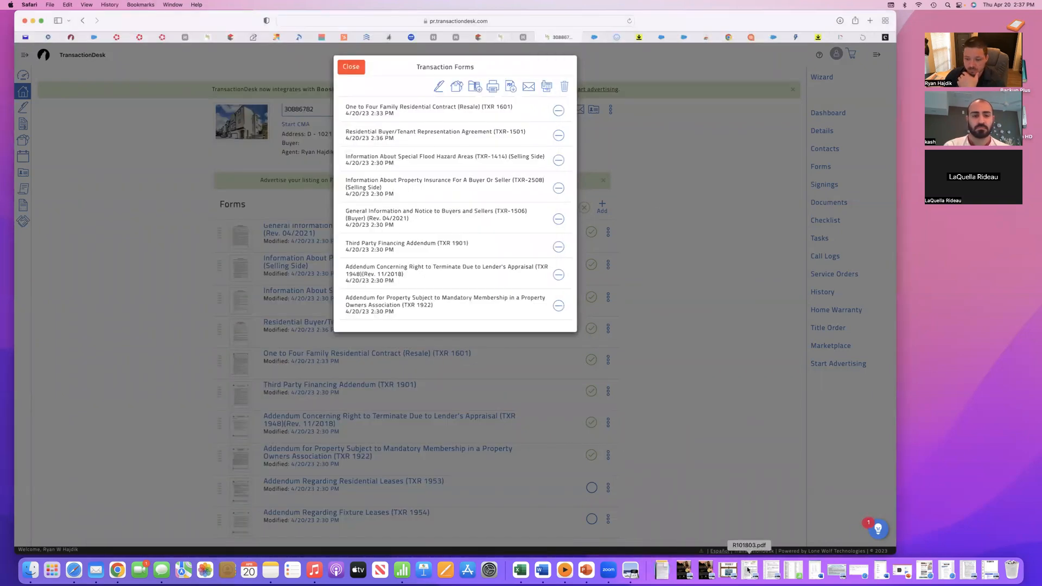
left_click(666, 572)
left_click(668, 545)
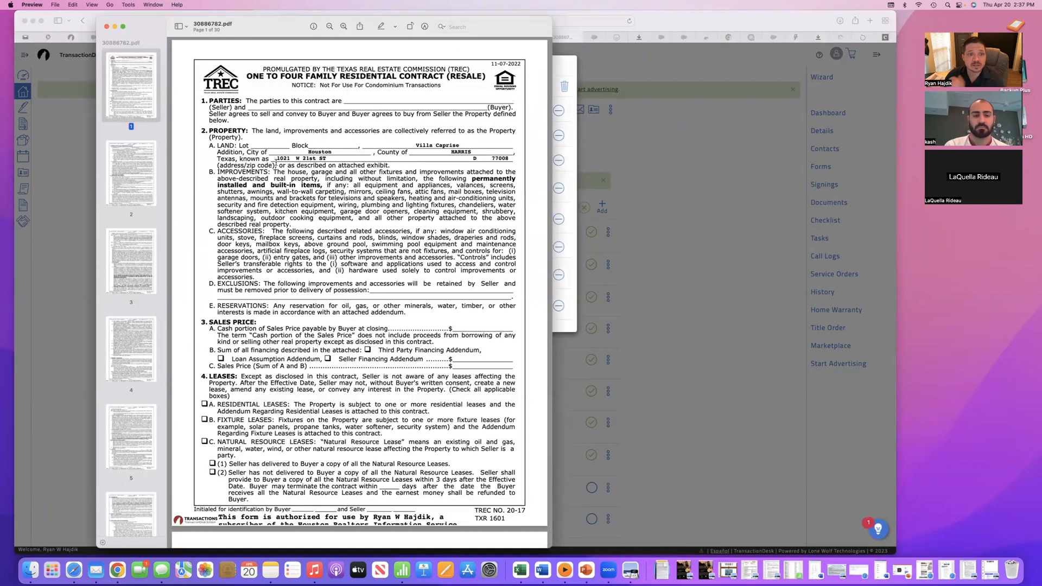
scroll(295, 213, "down", 3)
scroll(295, 213, "down", 10)
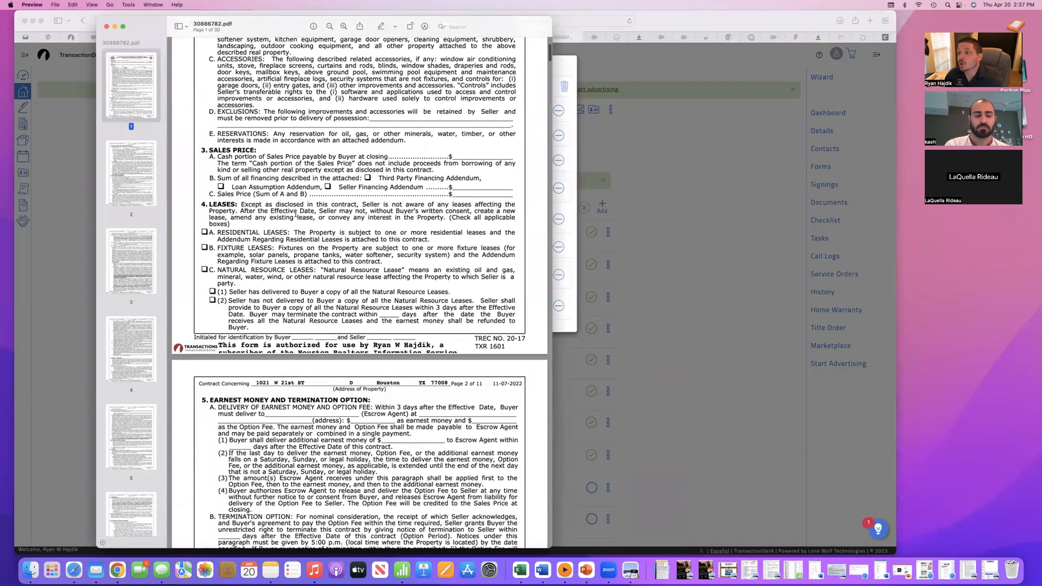
scroll(295, 214, "down", 20)
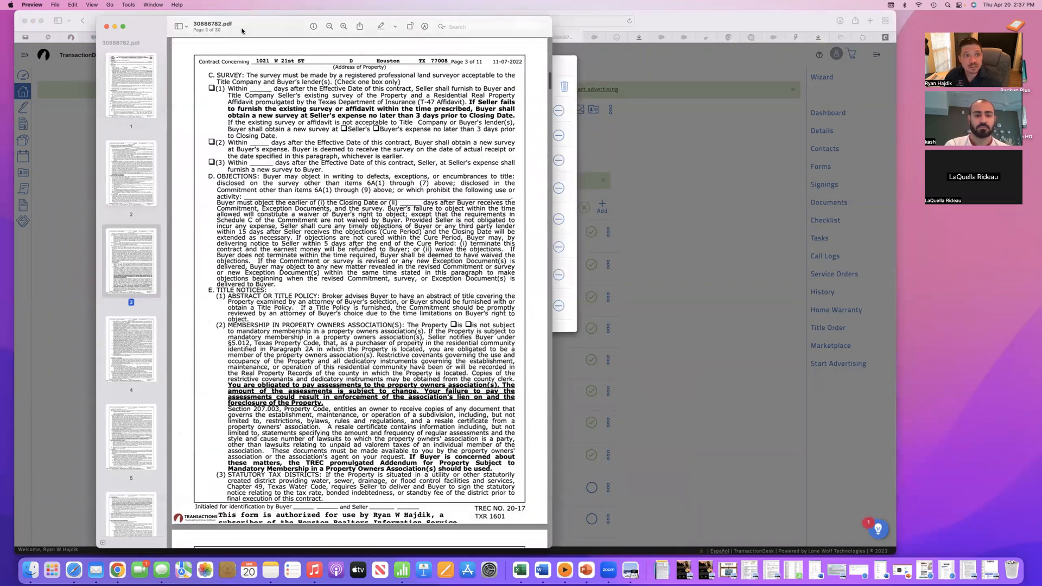
- Start moving the PDF out of Downloads and choose the 2023 Real estate folder on the LaCie drive
left_click_drag(242, 31, 139, 32)
left_click(57, 6)
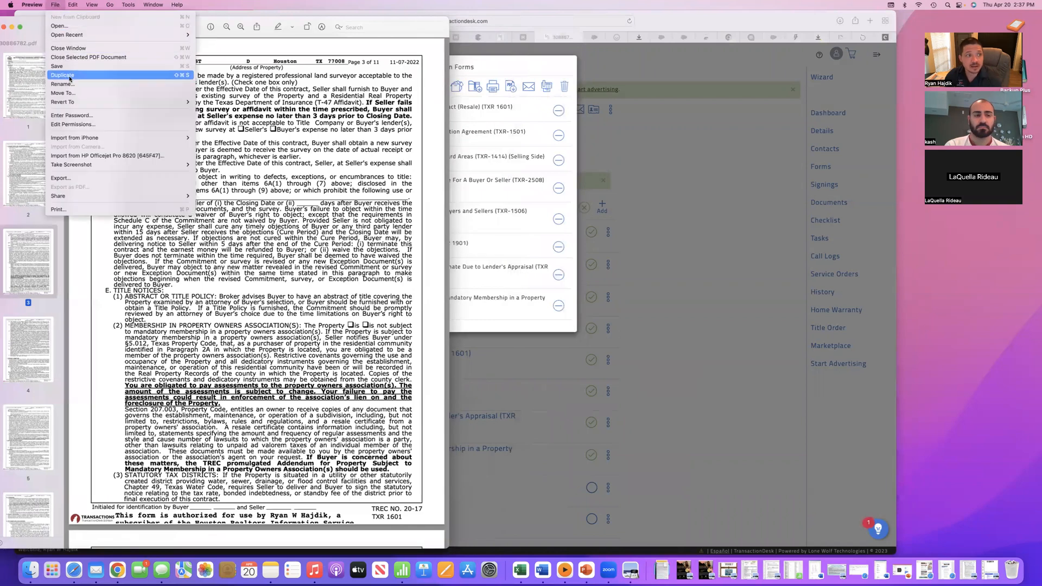
left_click(76, 93)
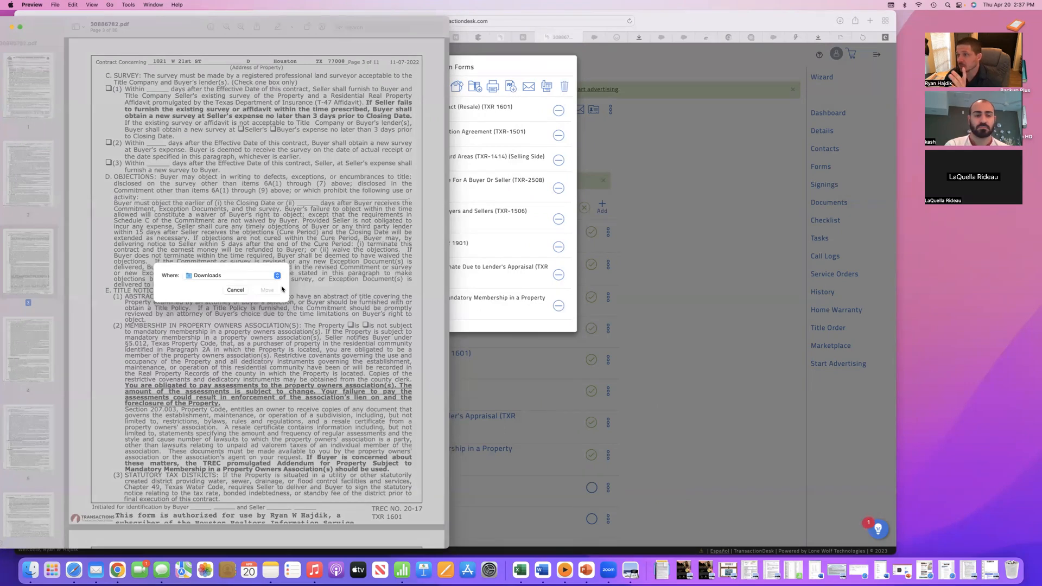
left_click(270, 276)
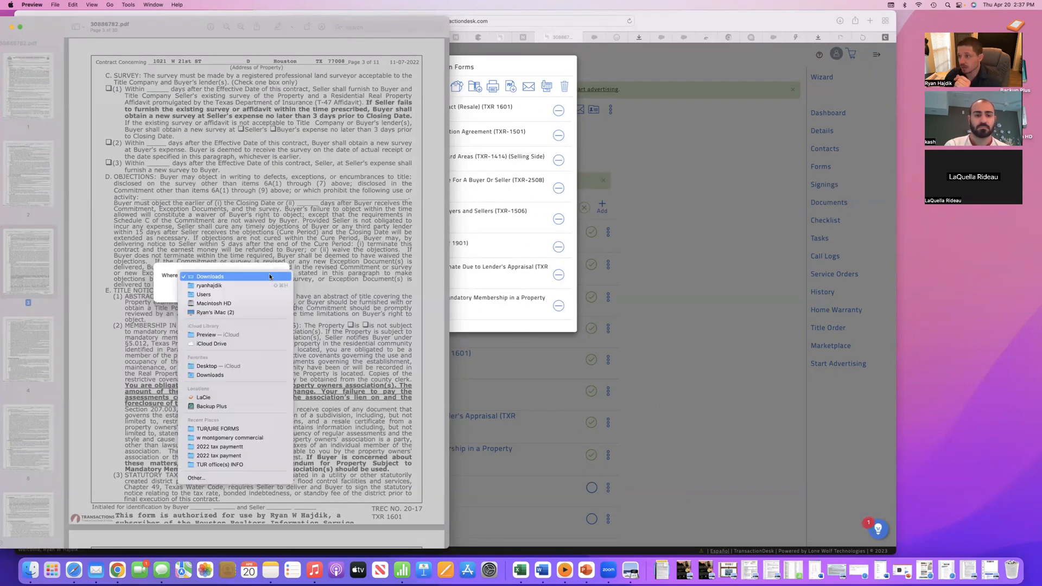
left_click(248, 480)
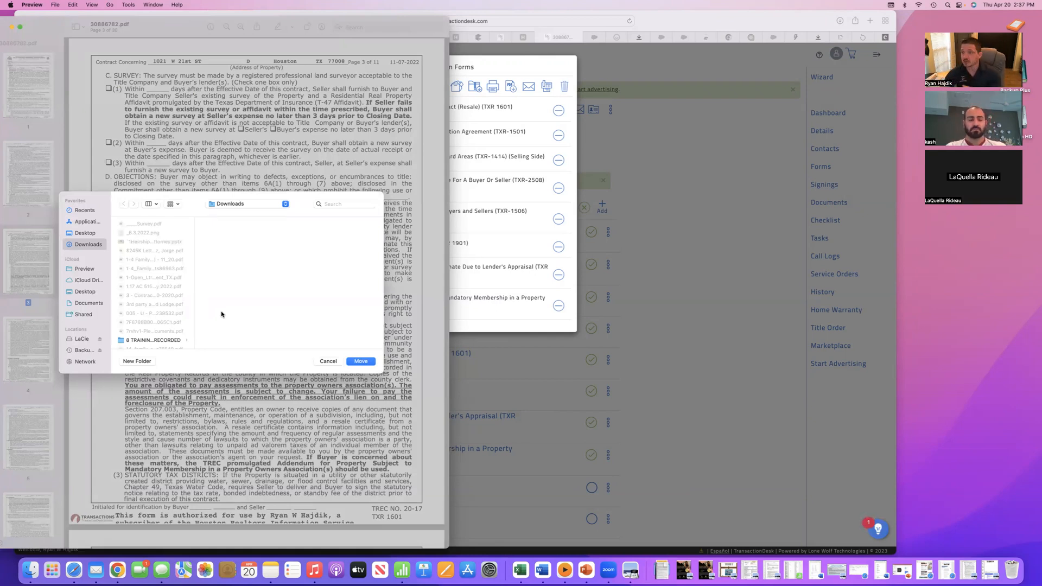
left_click(82, 340)
scroll(130, 322, "down", 5)
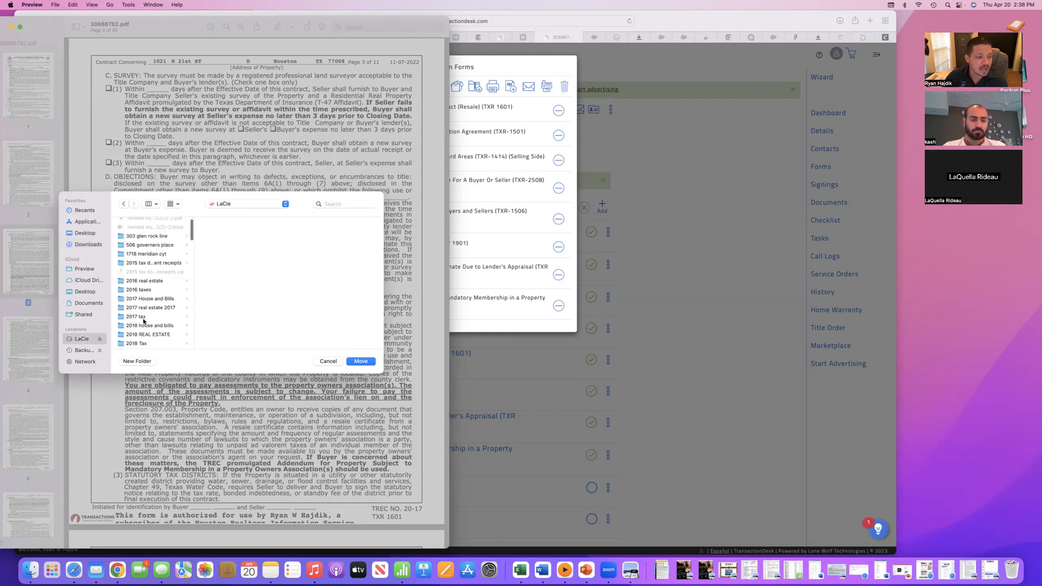
scroll(144, 321, "down", 5)
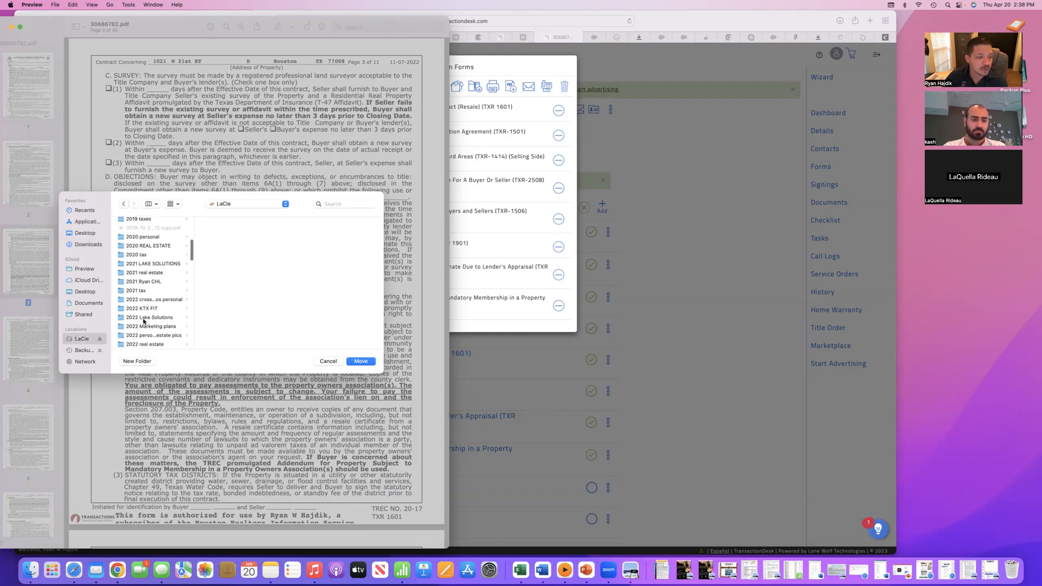
scroll(144, 321, "down", 1)
left_click(145, 326)
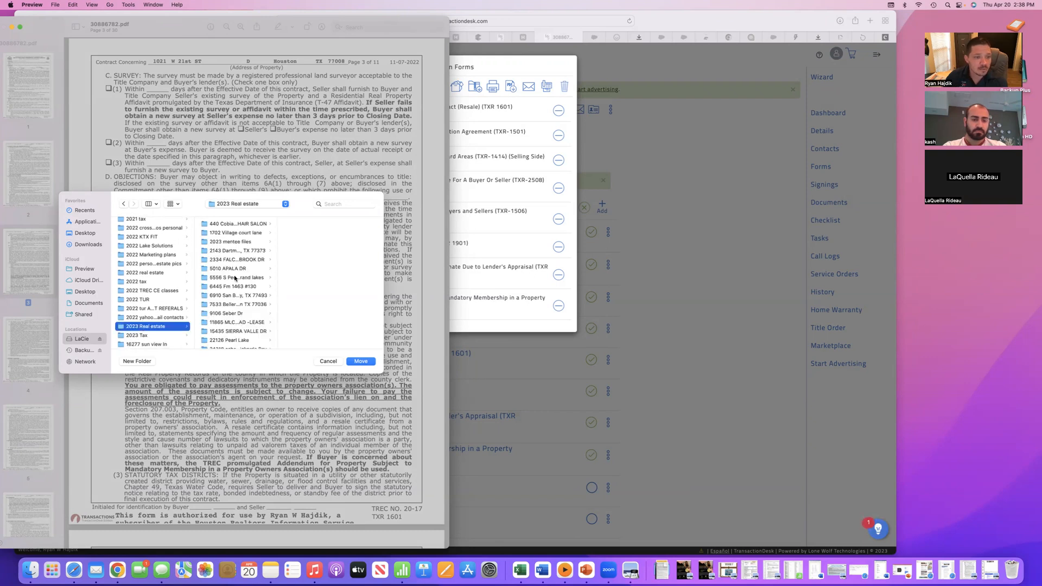
scroll(232, 306, "down", 5)
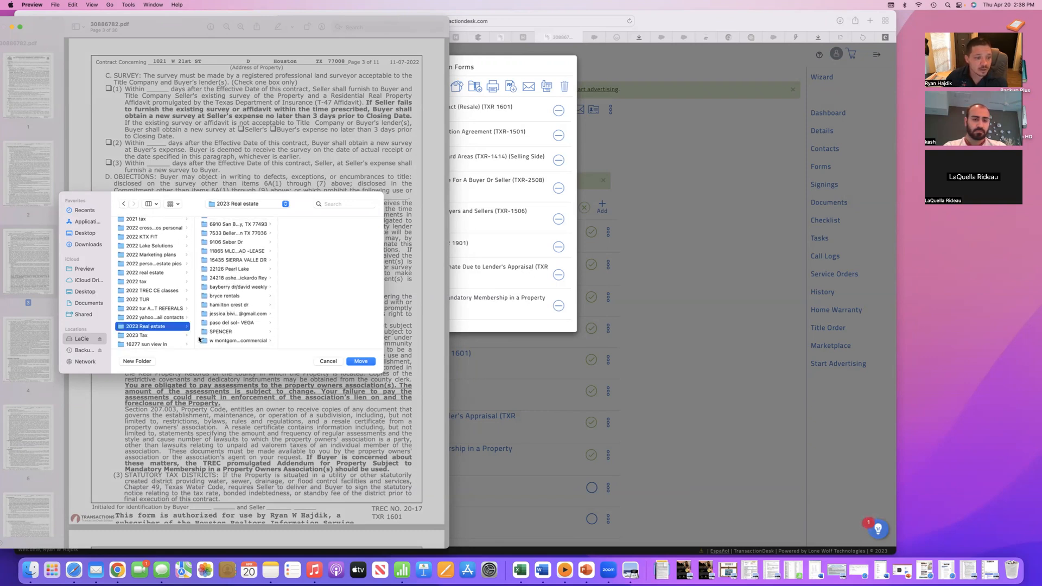
- Create a folder named 123 Test st inside 2023 Real estate, and move the PDF into it
left_click(137, 361)
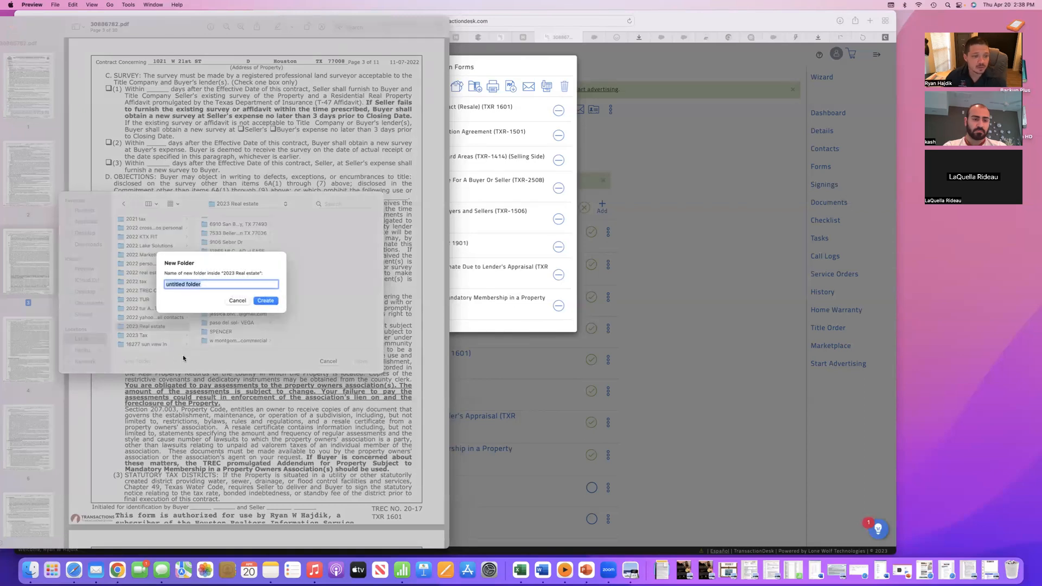
type("12")
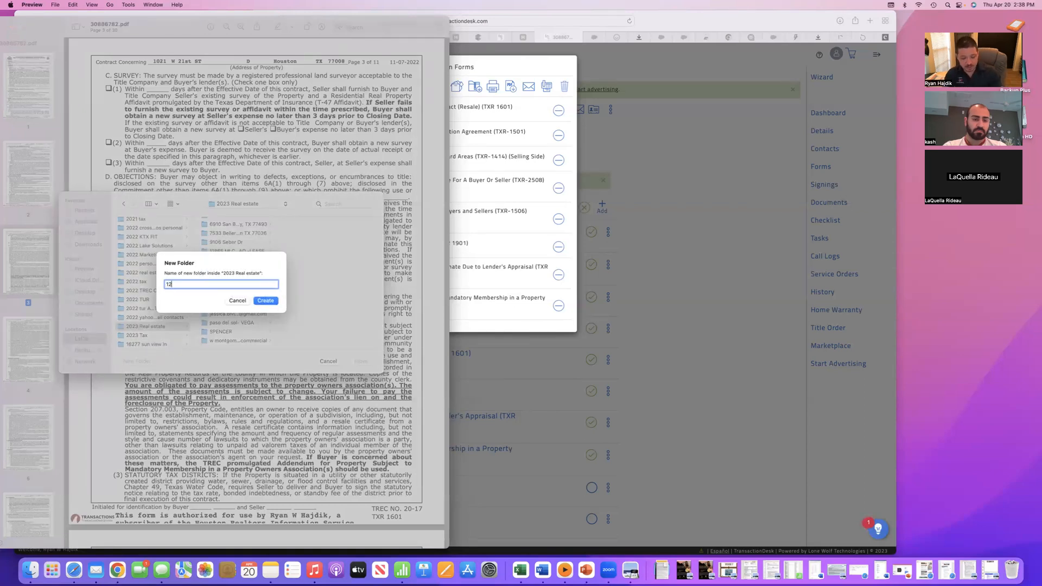
type("3 gte")
key("BackSpace")
key("BackSpace")
key("BackSpace")
type("Test st")
left_click(266, 301)
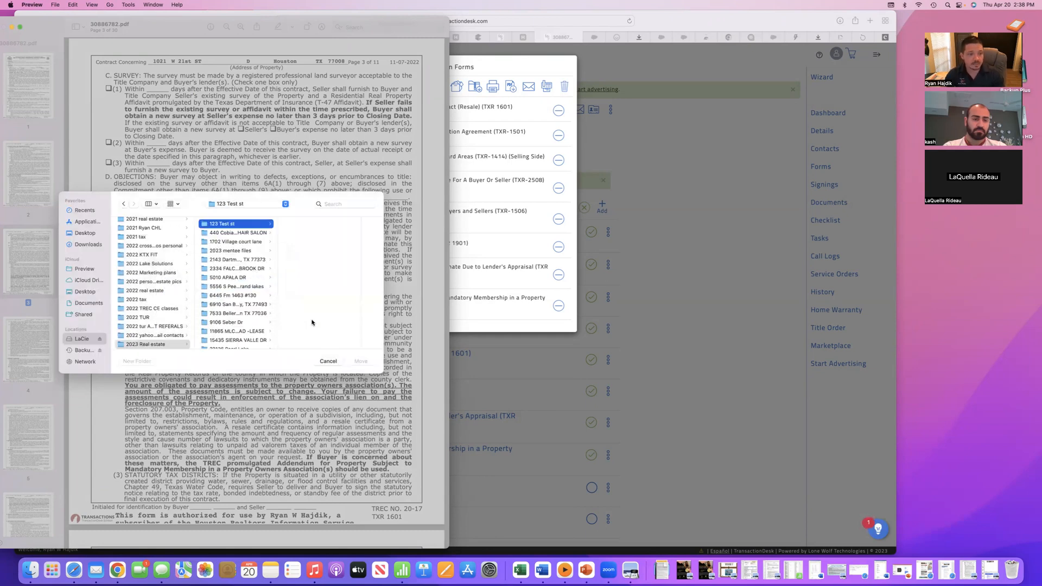
key("Return")
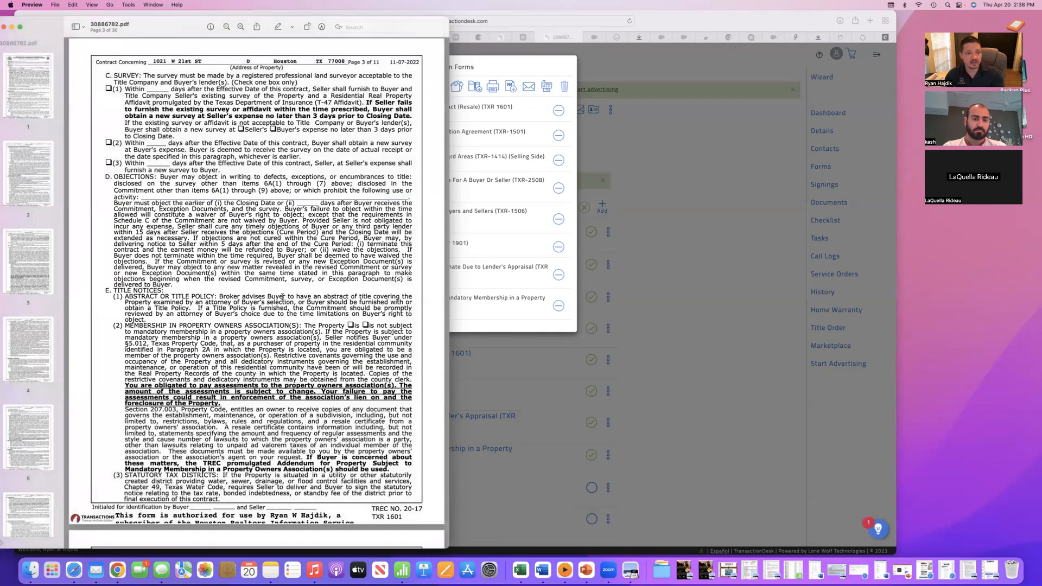
left_click_drag(30, 31, 60, 30)
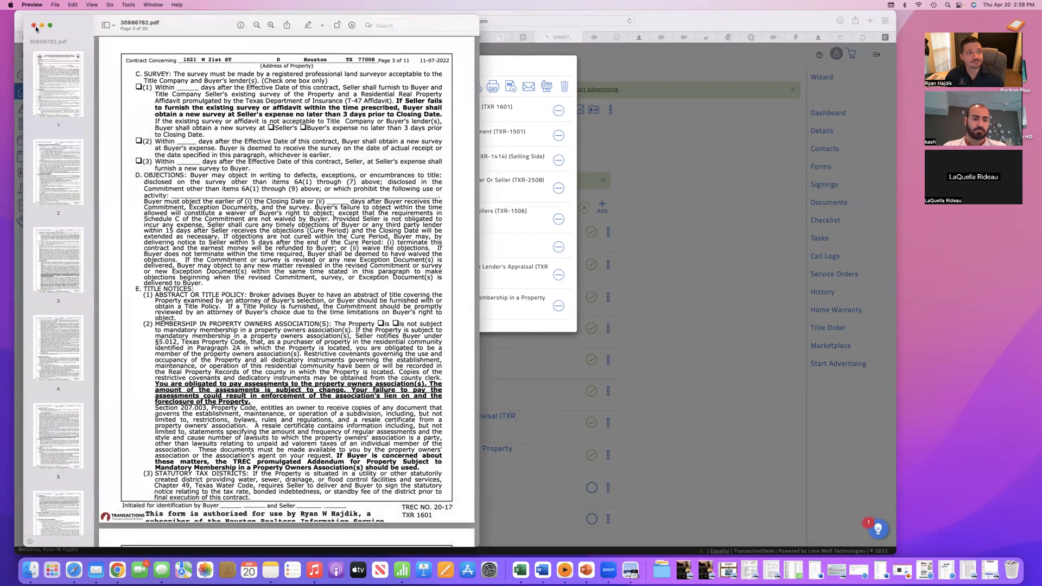
left_click(34, 26)
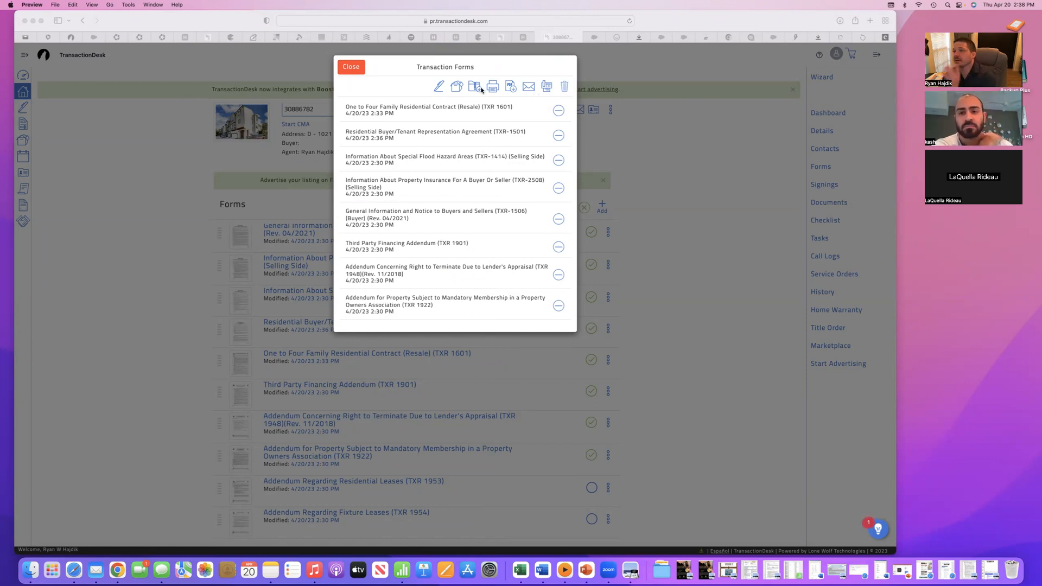
- Send the basket forms to a new Authentisign signing and dismiss the three-step introduction
left_click(439, 89)
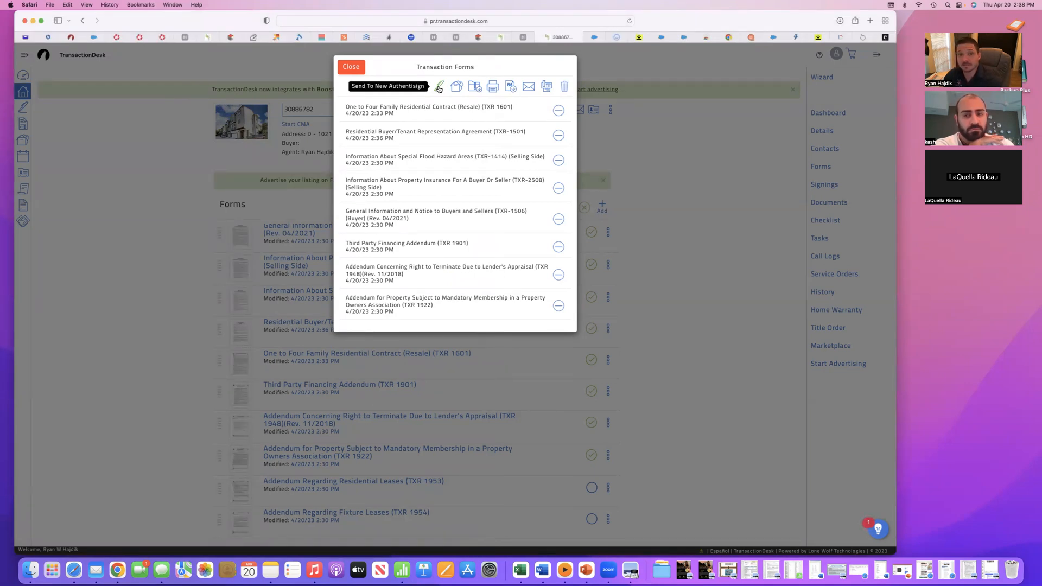
left_click(439, 89)
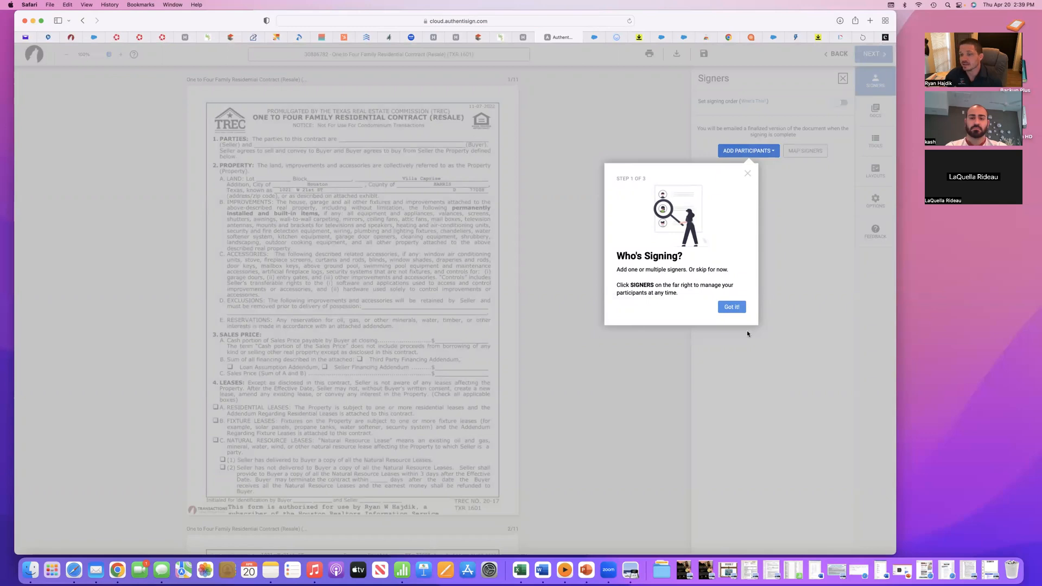
left_click(727, 308)
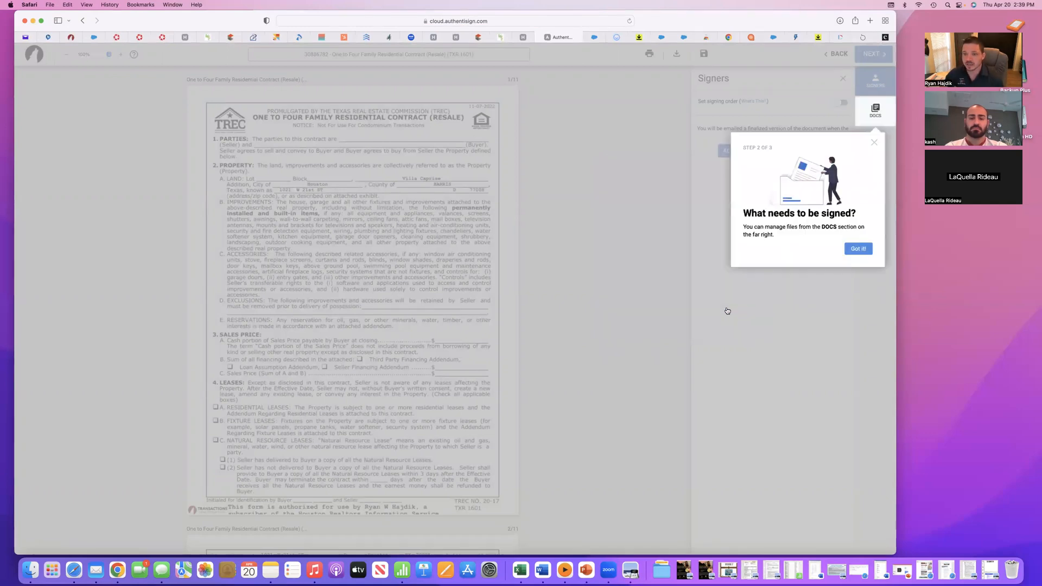
left_click(850, 255)
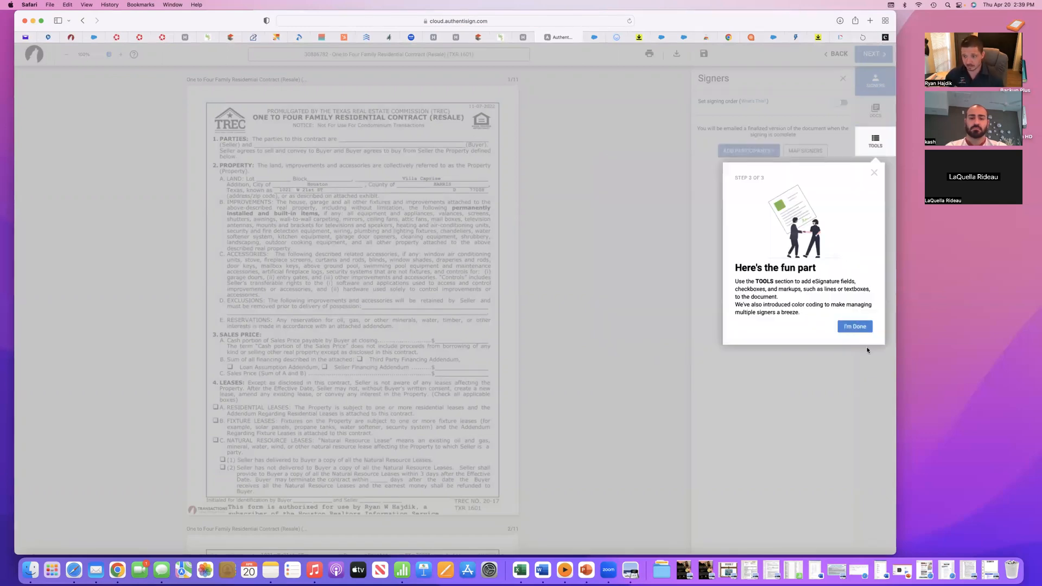
left_click(854, 326)
- Add yourself as a remote signer with the role Selling Agent and save the signer details
left_click(748, 151)
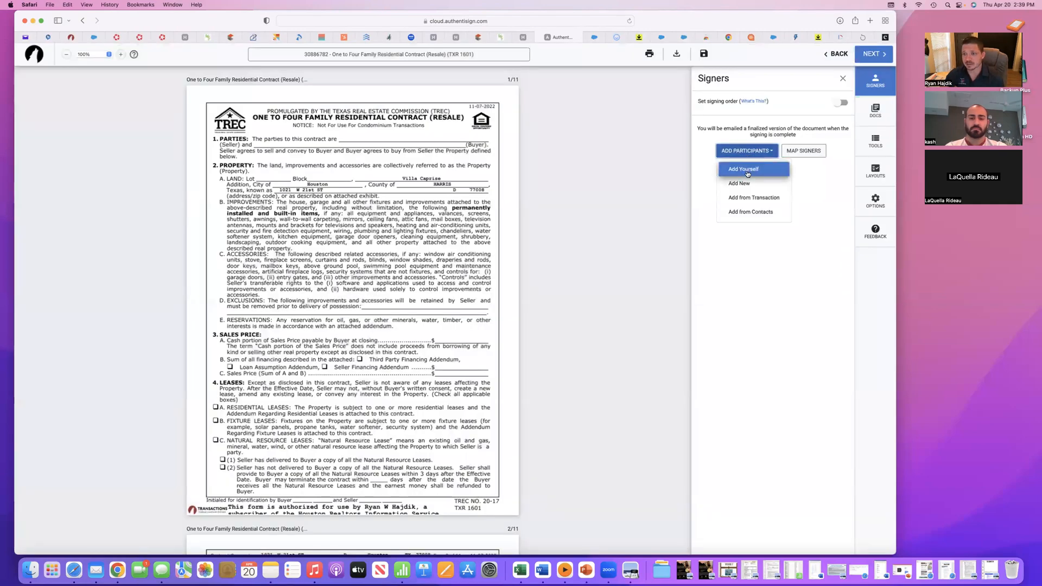
left_click(747, 171)
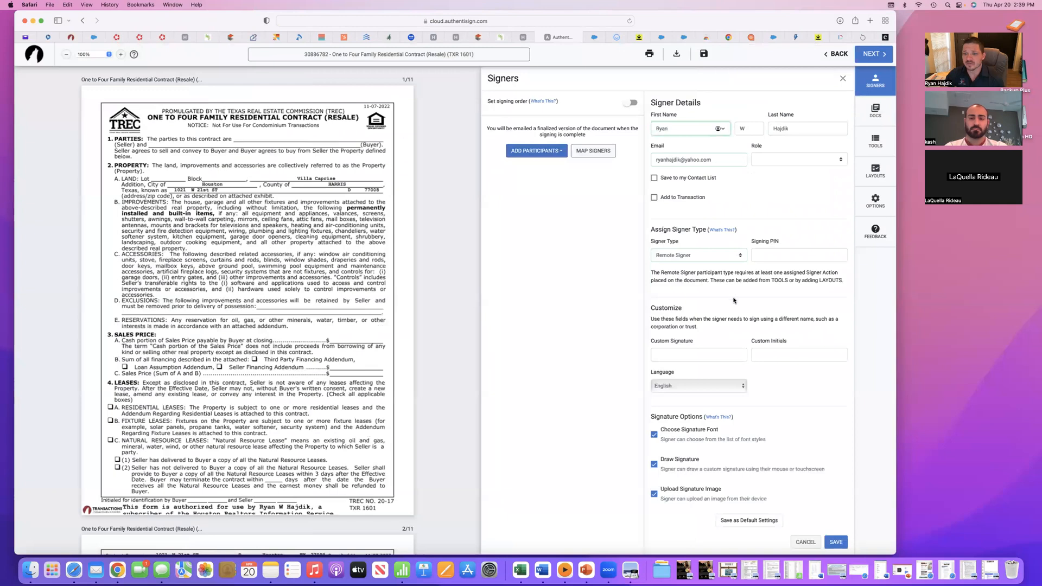
left_click(776, 159)
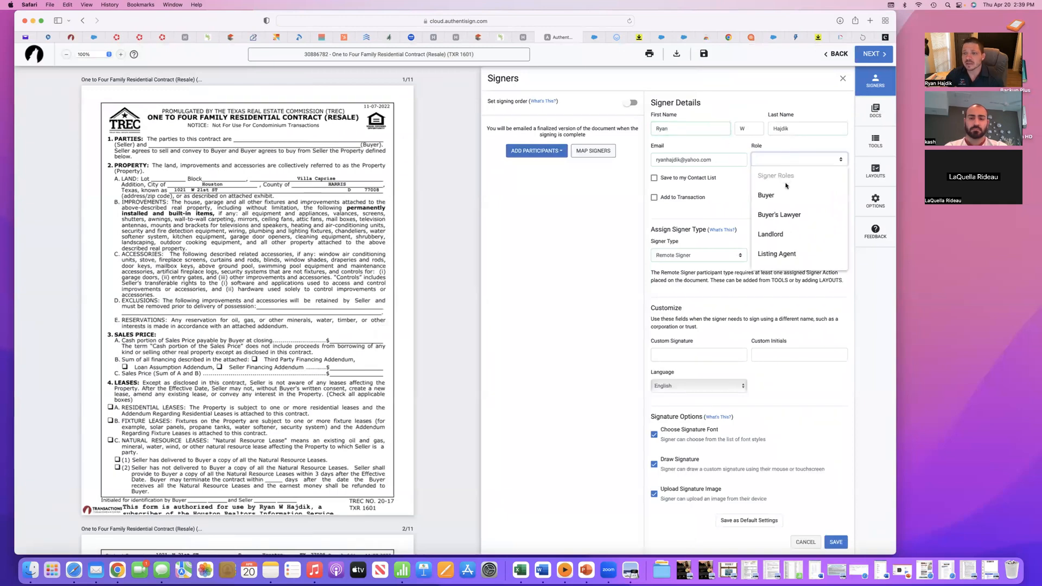
scroll(793, 238, "down", 5)
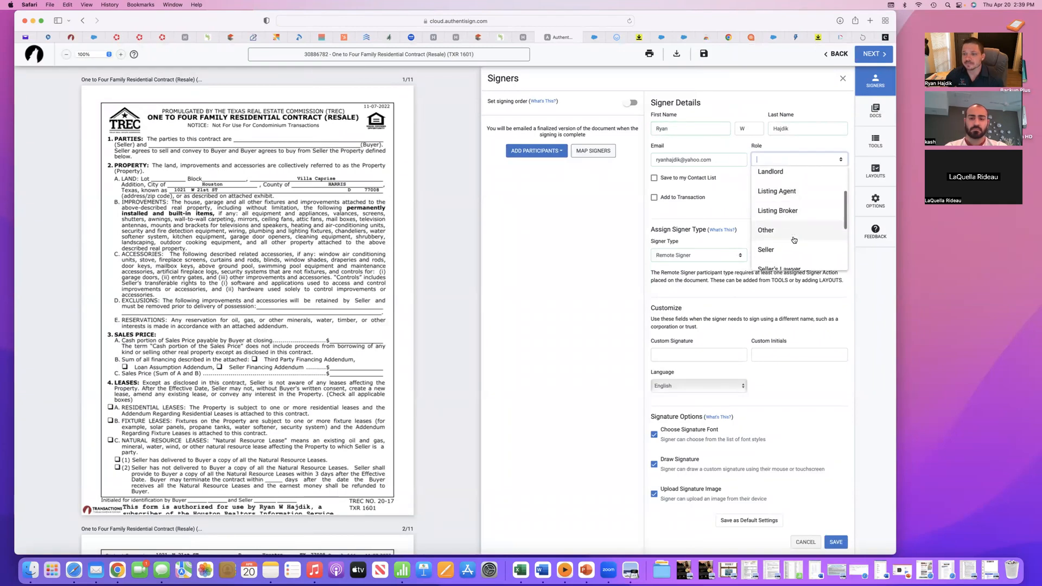
scroll(796, 239, "down", 2)
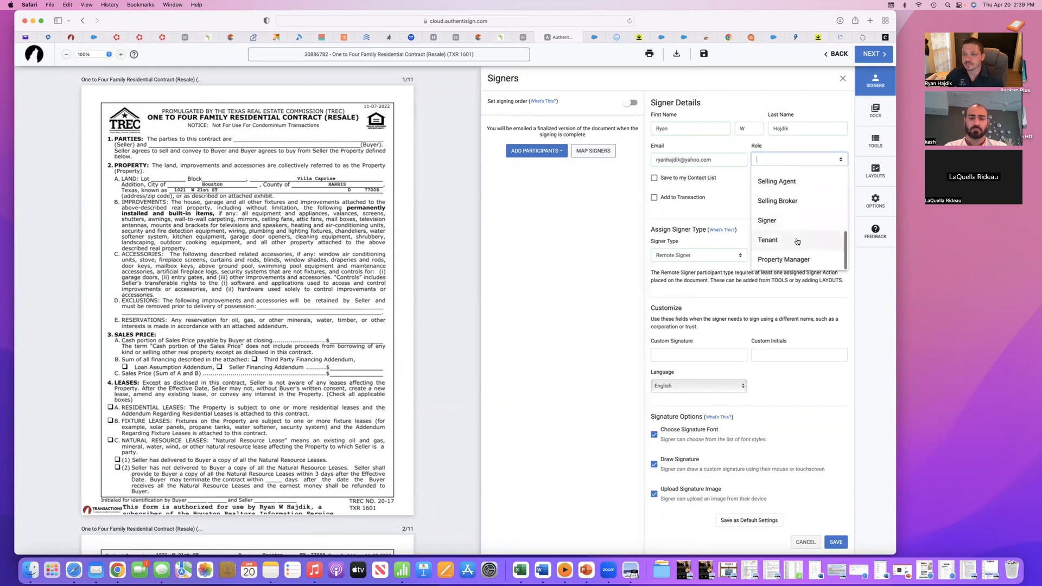
scroll(795, 226, "up", 4)
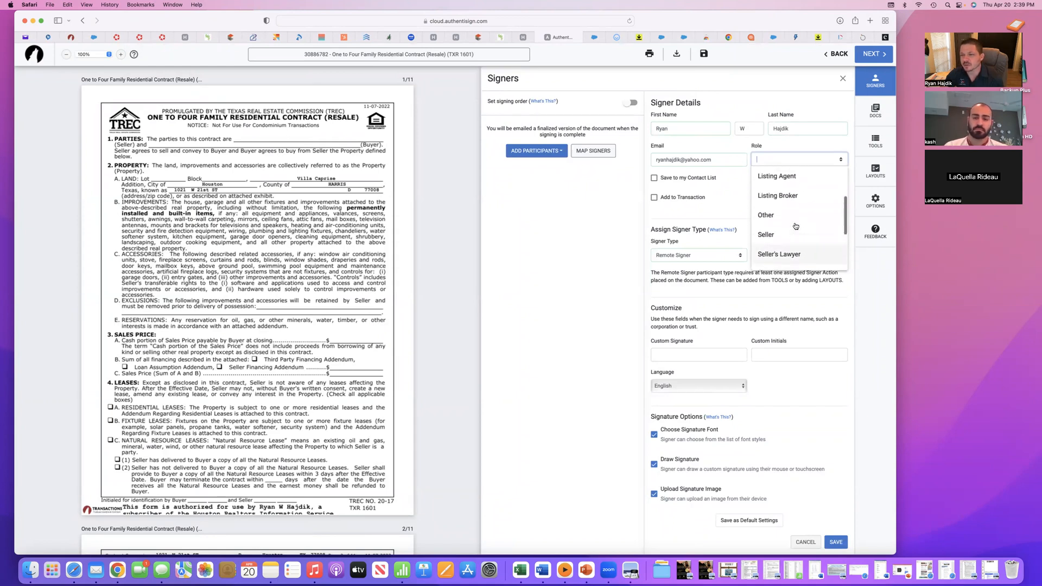
scroll(795, 226, "up", 1)
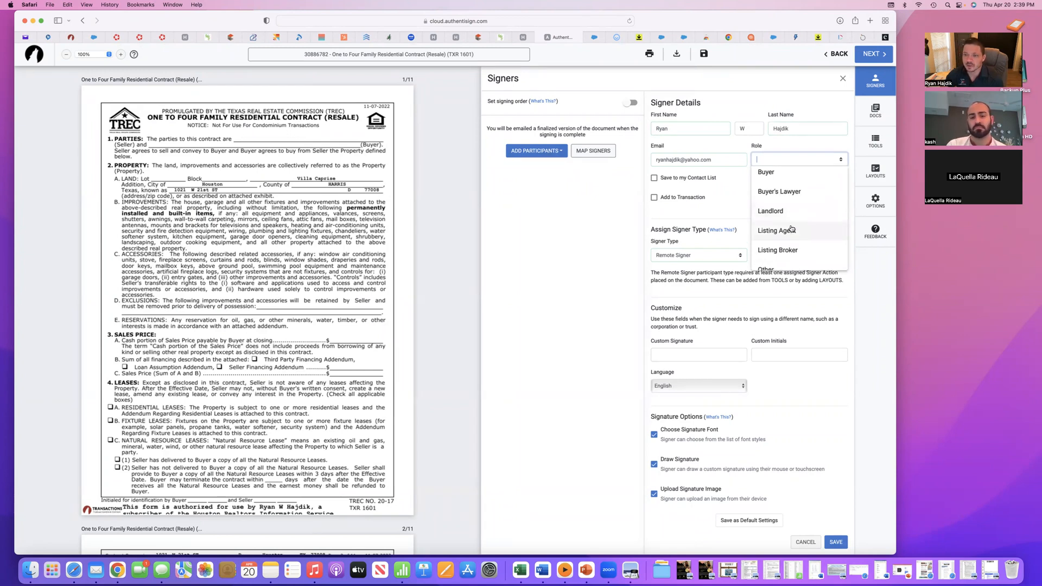
scroll(792, 229, "down", 1)
scroll(793, 229, "down", 4)
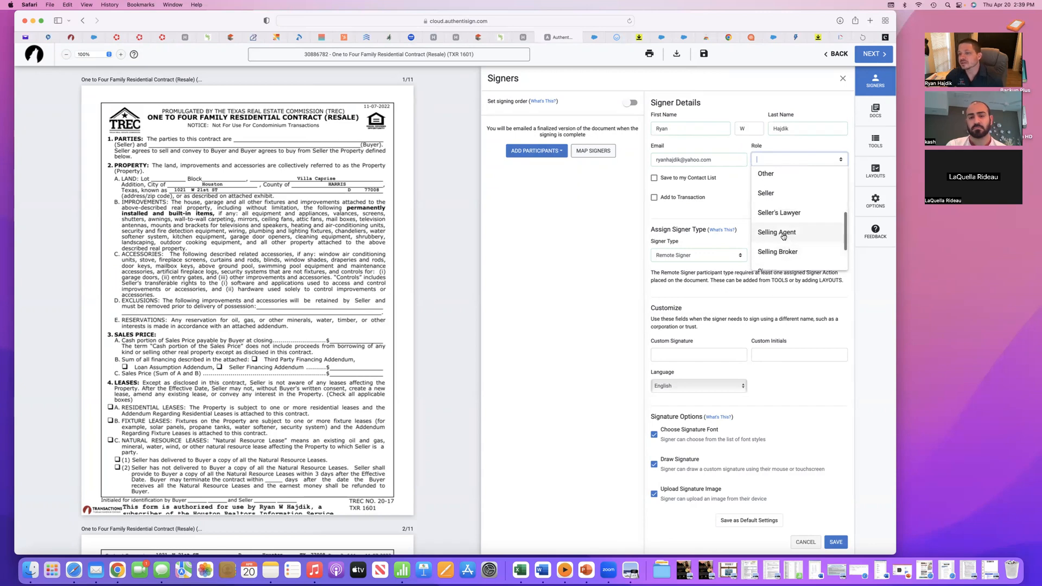
left_click(784, 233)
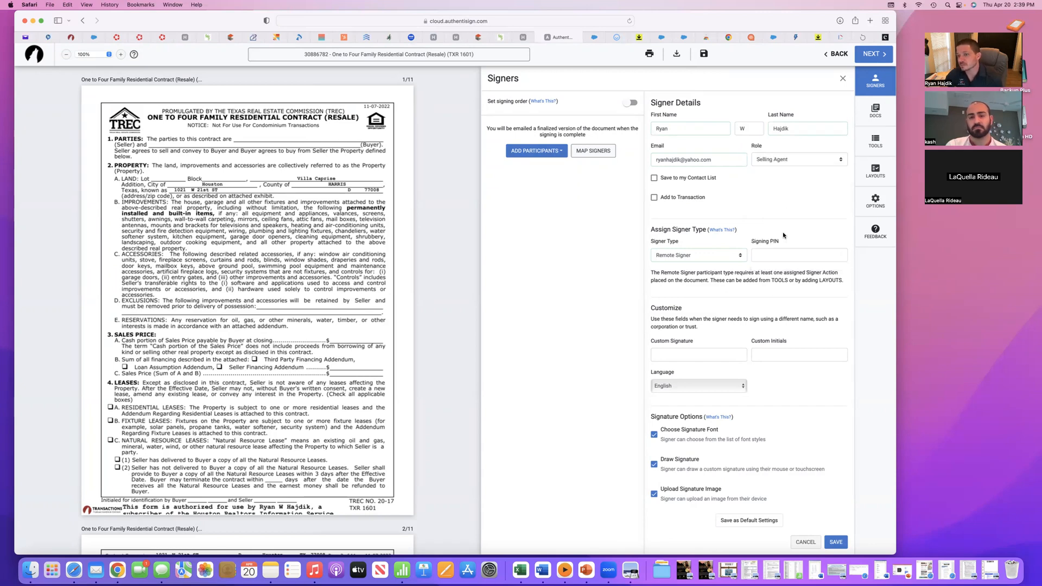
scroll(792, 304, "down", 1)
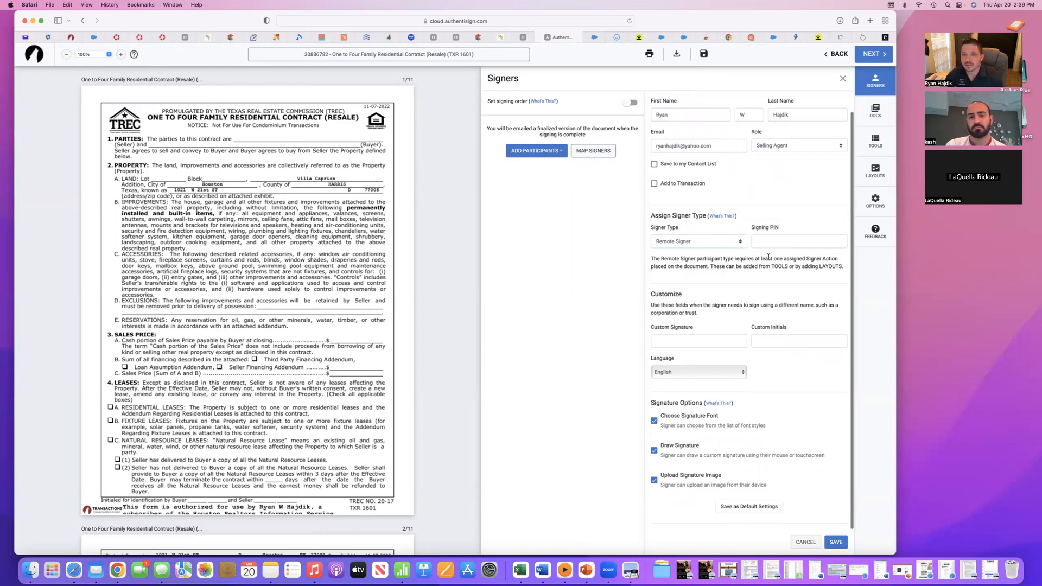
left_click(836, 541)
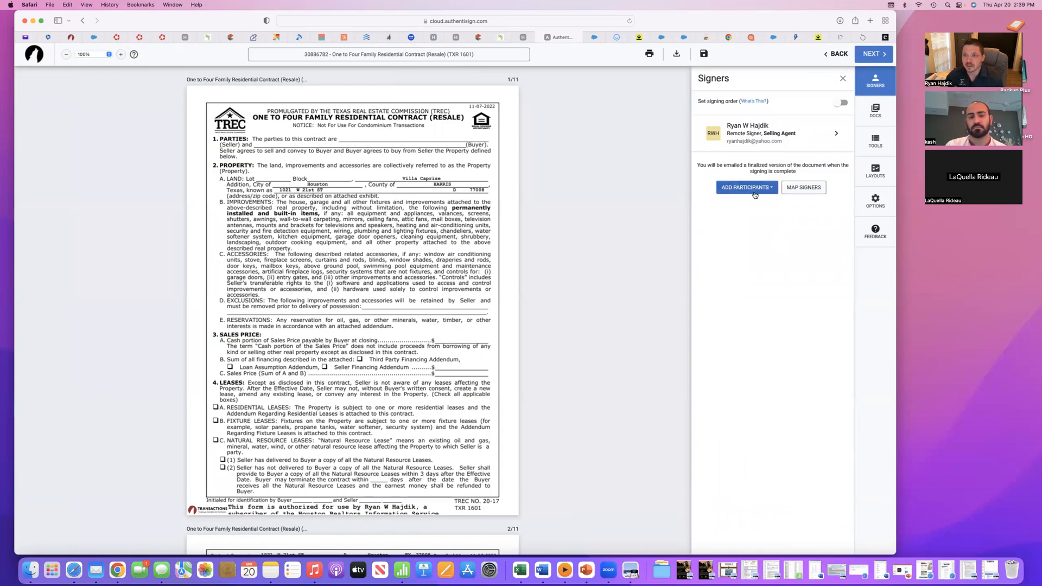
- Start a new participant, entering the buyer's first name, last name and email, and set the role to Buyer
left_click(753, 189)
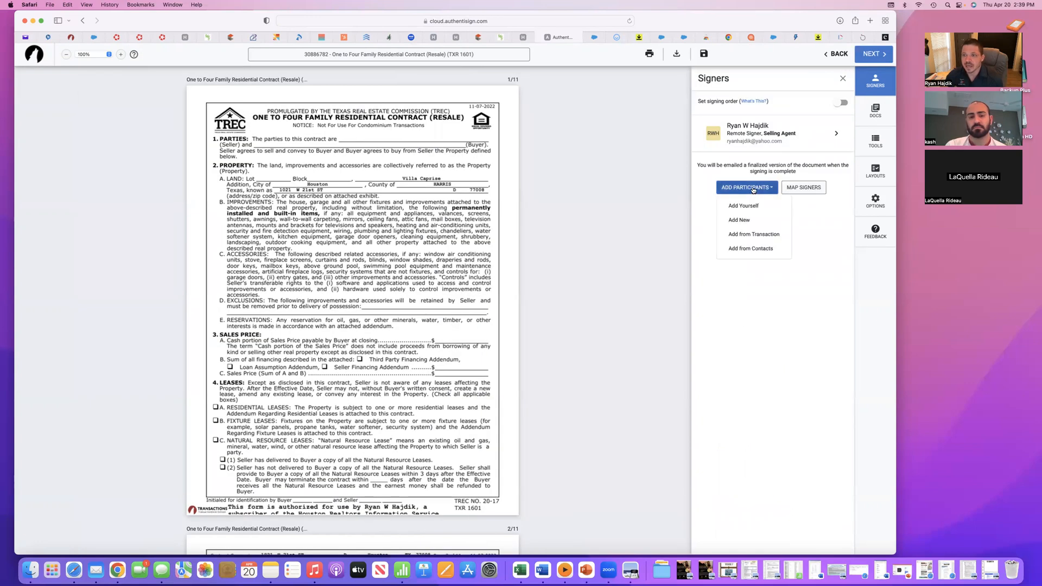
left_click(744, 221)
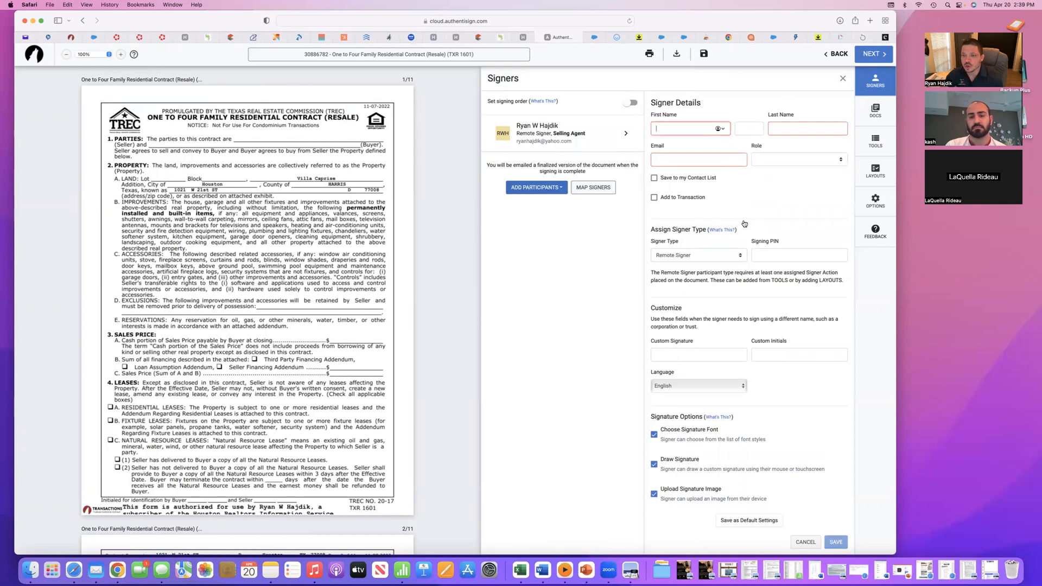
left_click(660, 126)
type("jana")
key("Tab")
key("Tab")
type("J")
key("Tab")
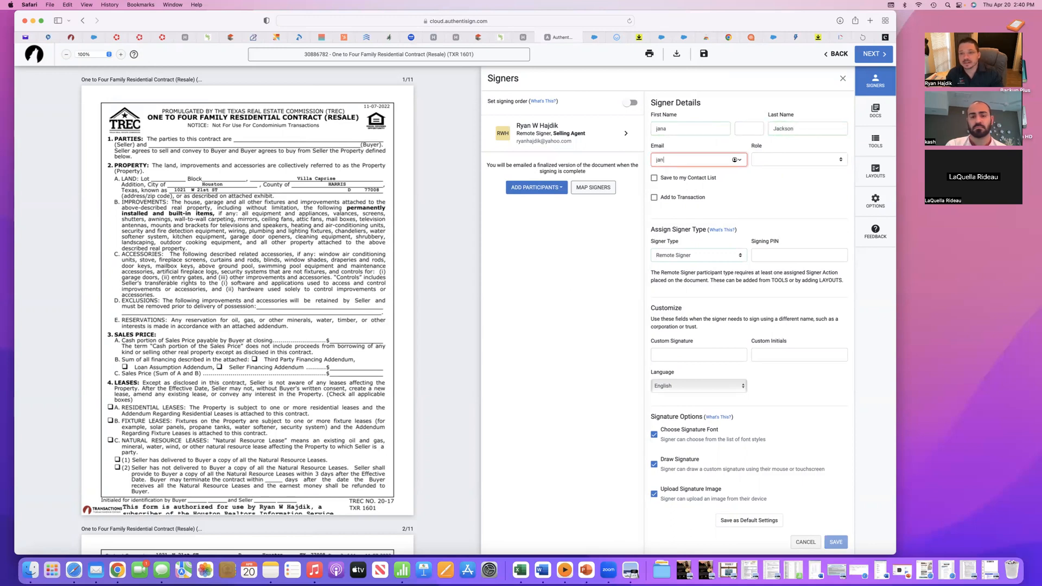
left_click(800, 157)
left_click(803, 196)
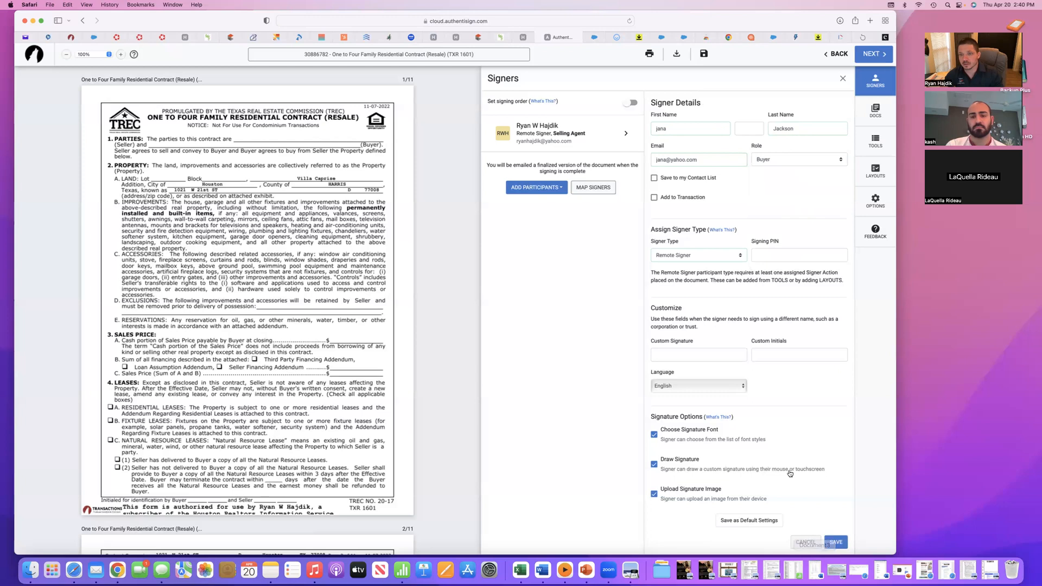
- Include the buyer in the contact list and the transaction, and save the signer
left_click(654, 179)
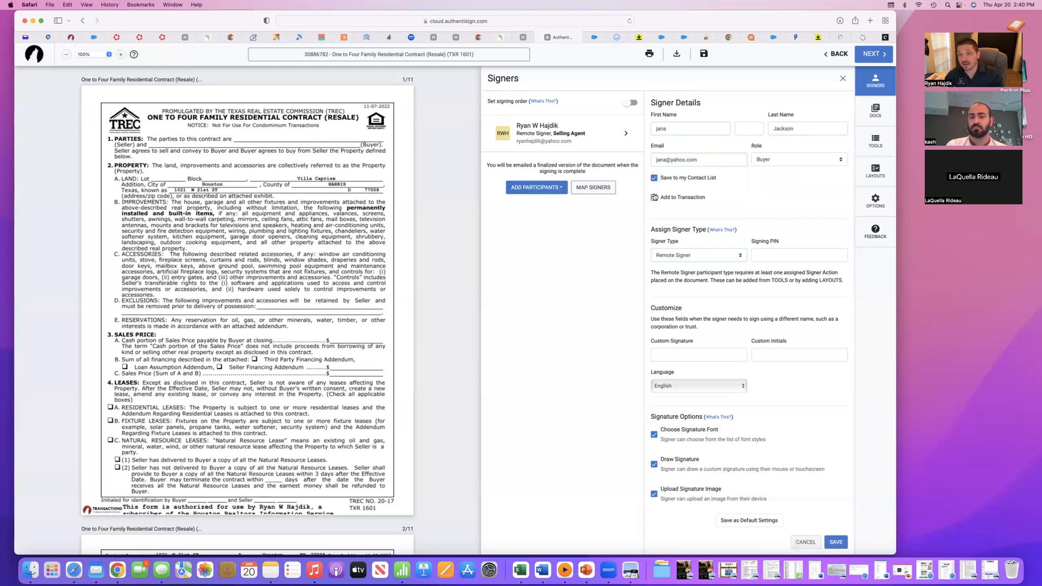
left_click(654, 197)
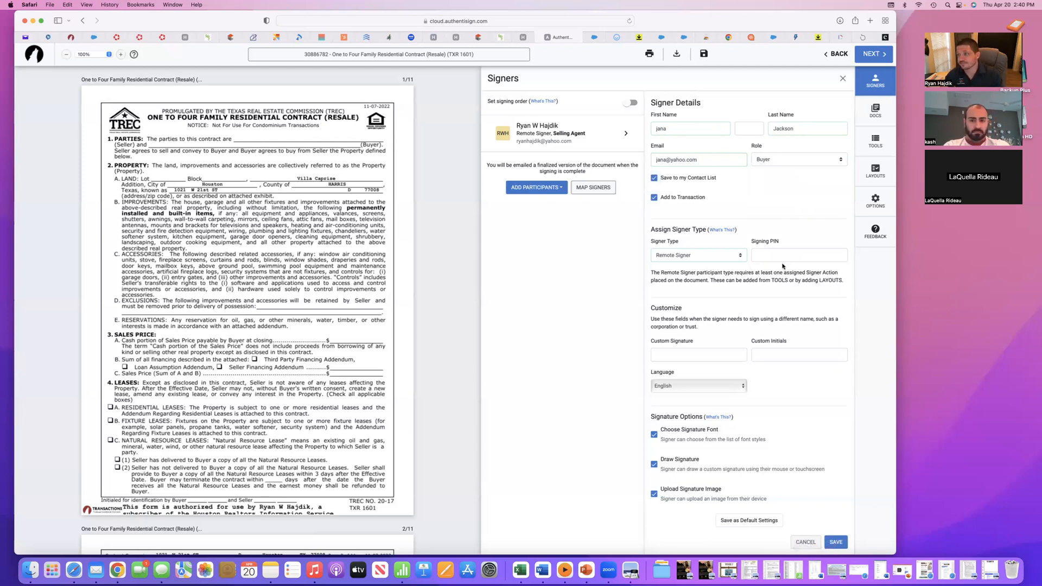
scroll(776, 325, "down", 1)
left_click(836, 542)
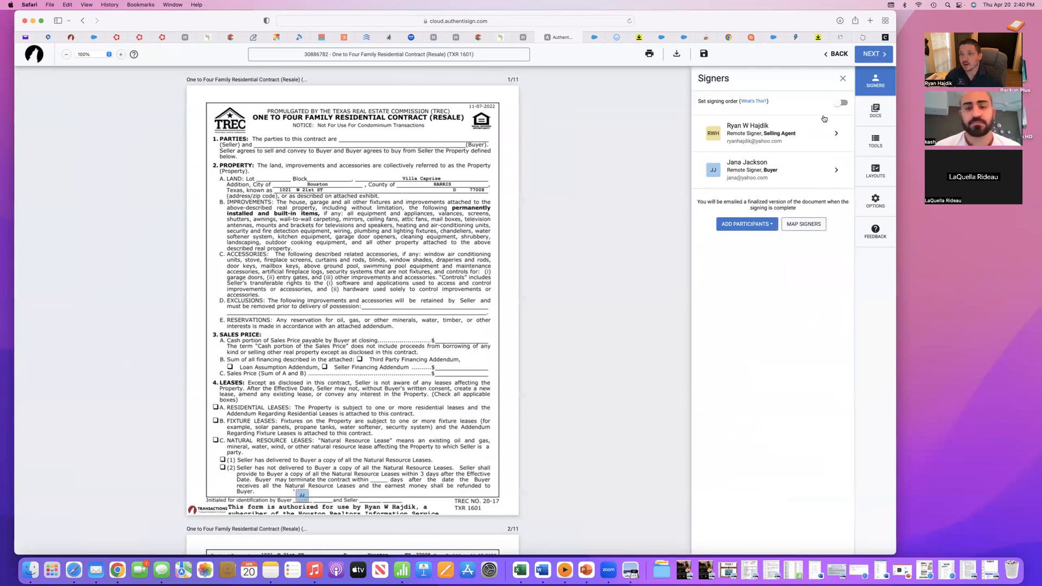
- Close the signer list and examine the buyer's initial, signature and date fields throughout the One to Four Family Residential Contract
left_click(843, 79)
scroll(445, 258, "down", 5)
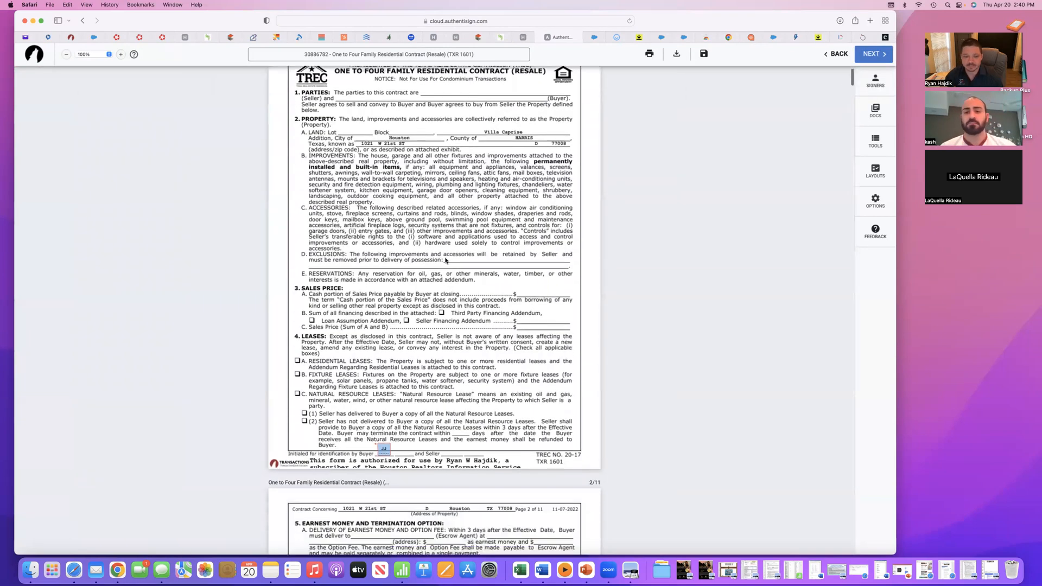
scroll(383, 365, "down", 15)
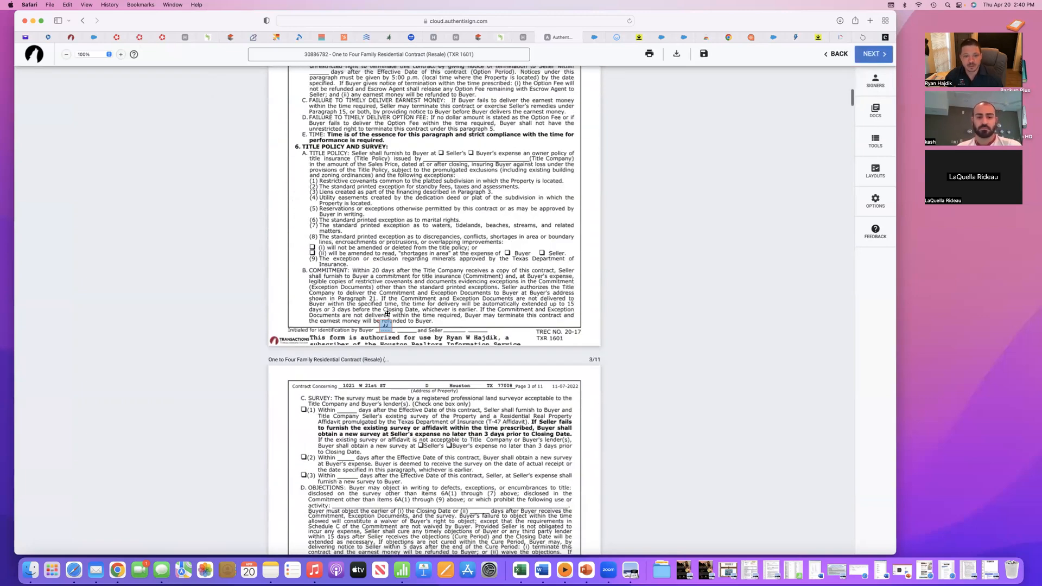
scroll(387, 314, "down", 15)
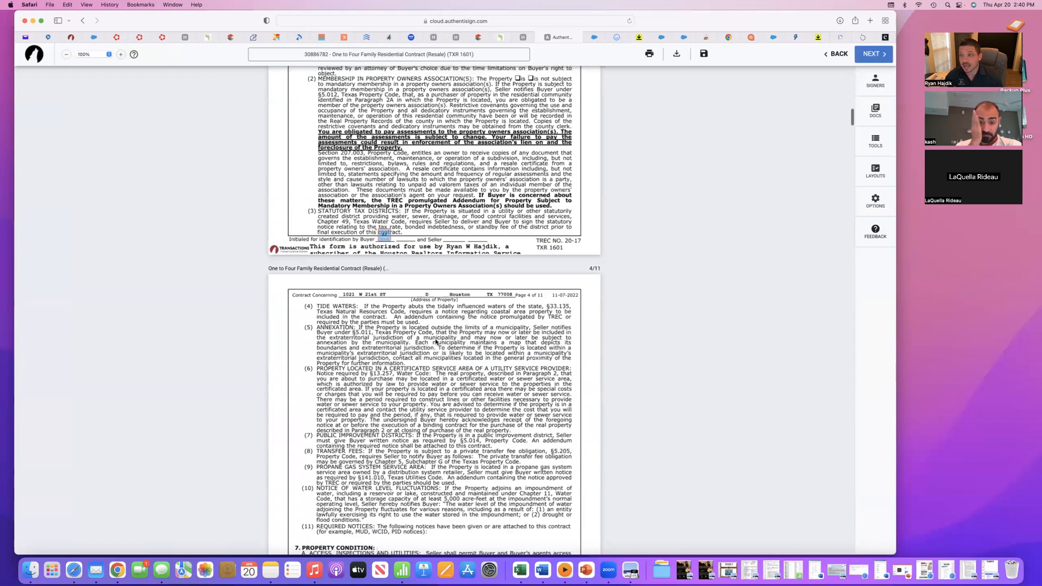
scroll(436, 342, "down", 20)
scroll(450, 306, "down", 20)
scroll(450, 306, "down", 12)
scroll(451, 306, "up", 6)
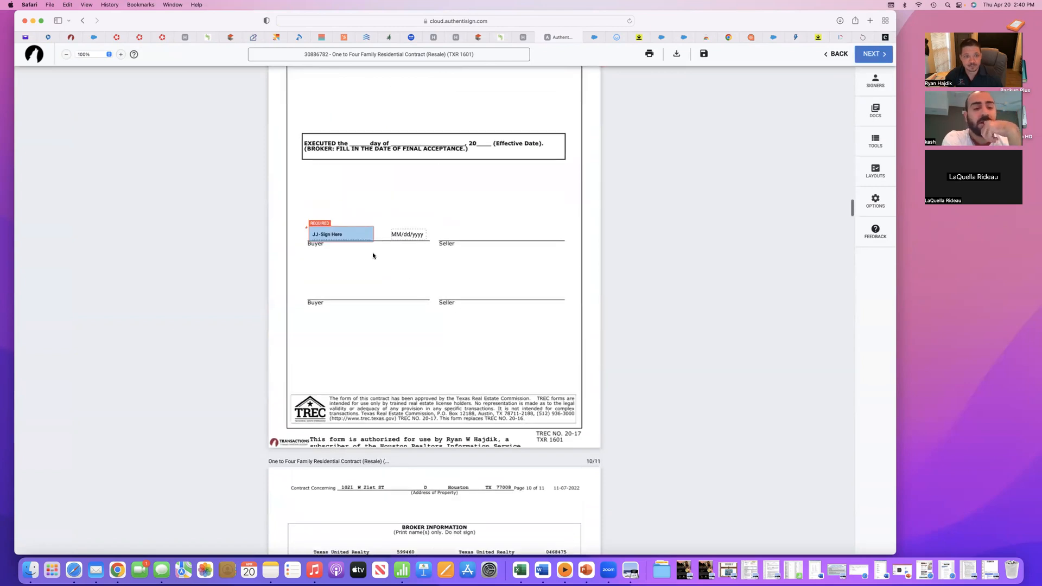
scroll(418, 307, "down", 8)
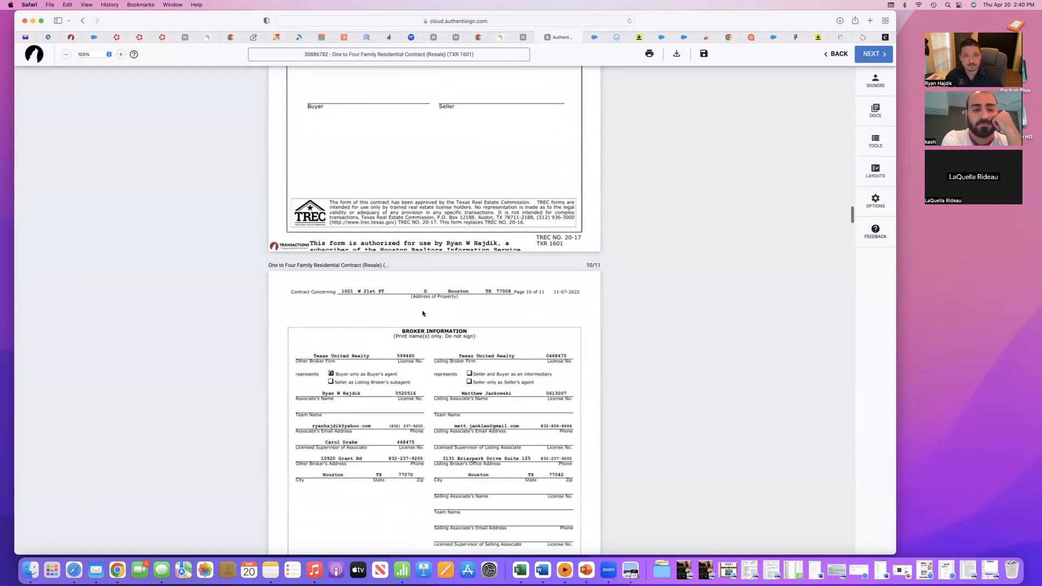
scroll(461, 310, "up", 12)
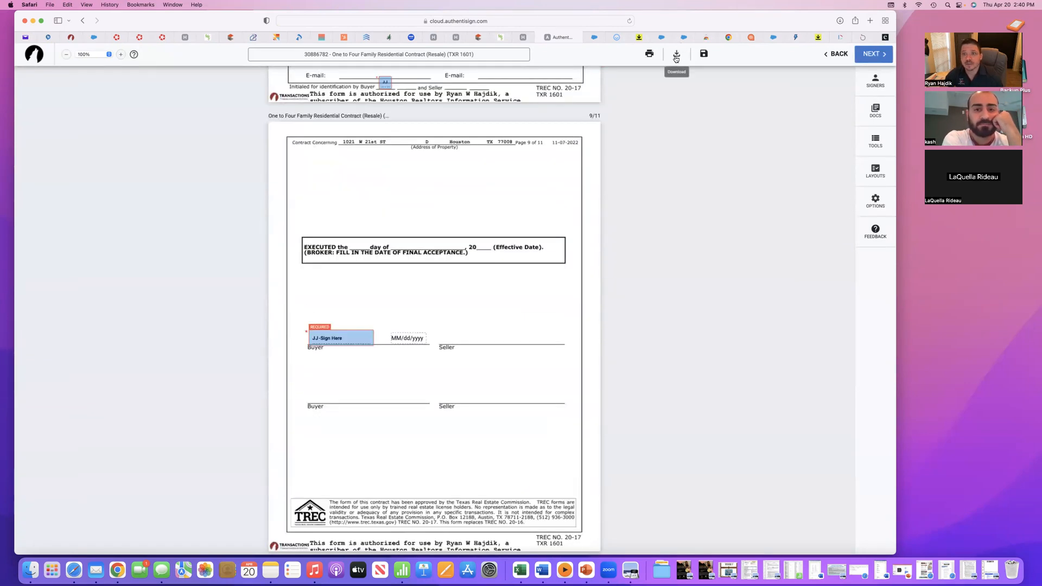
scroll(698, 146, "up", 20)
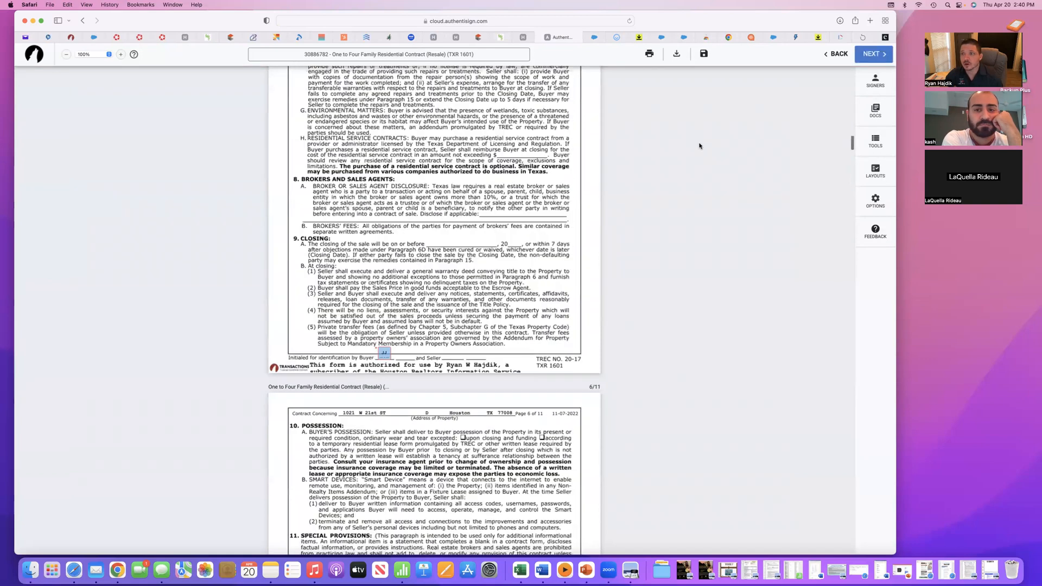
scroll(750, 233, "up", 5)
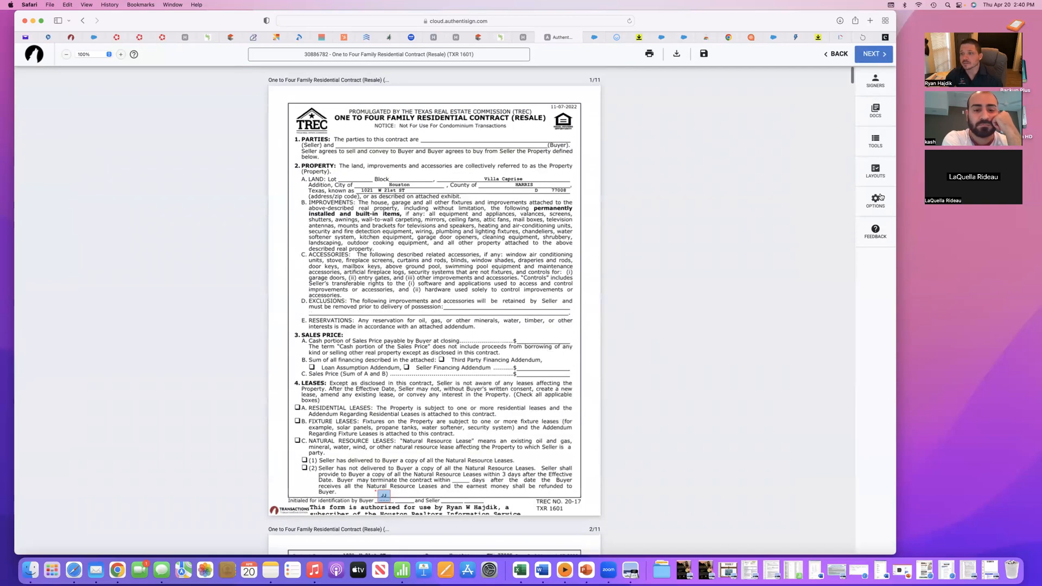
- Review the signer list, the reminder settings and the choices for clearing signing fields and markups, without changing any
left_click(879, 86)
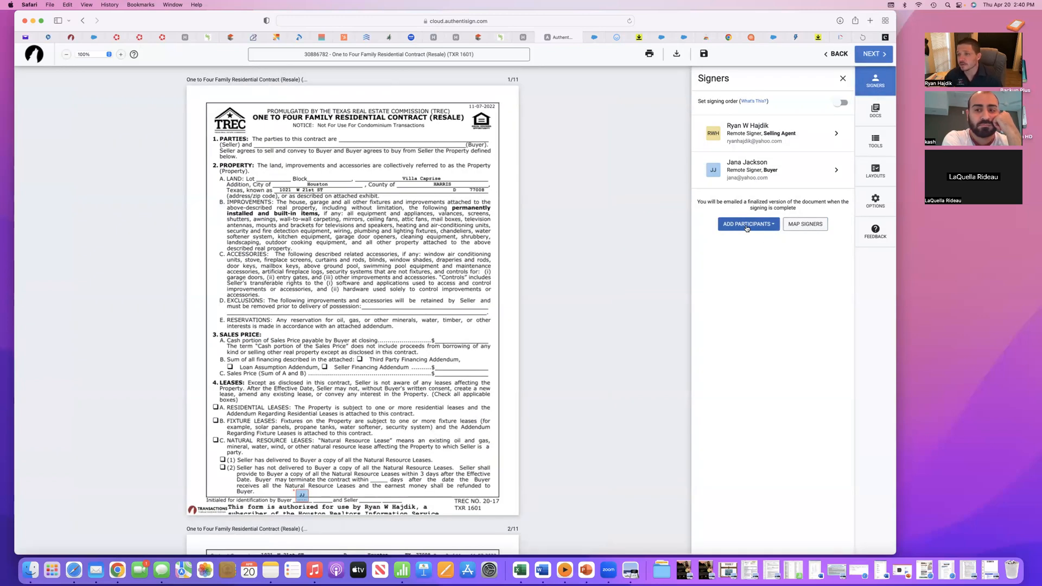
left_click(867, 202)
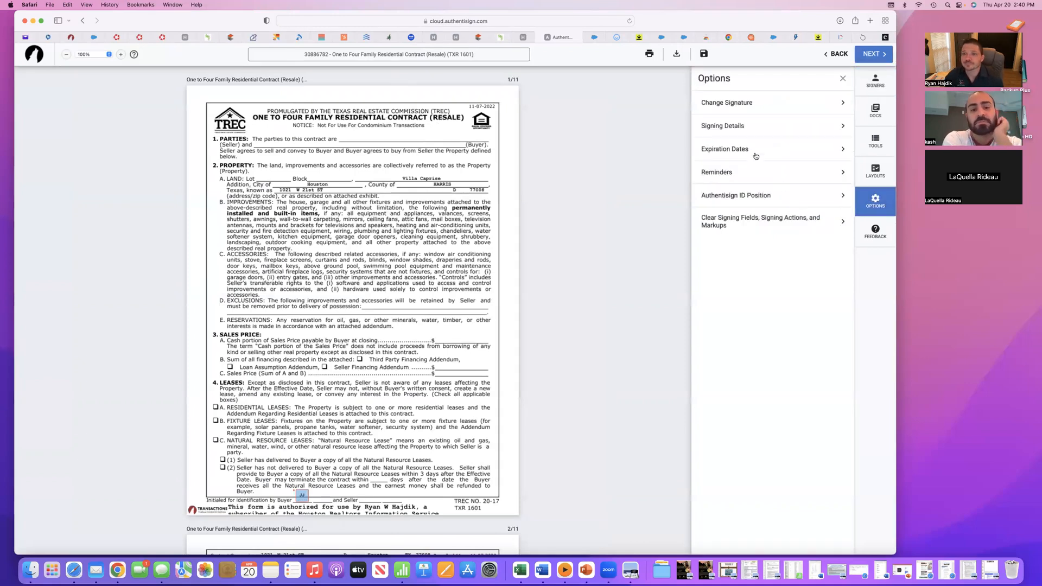
left_click(726, 172)
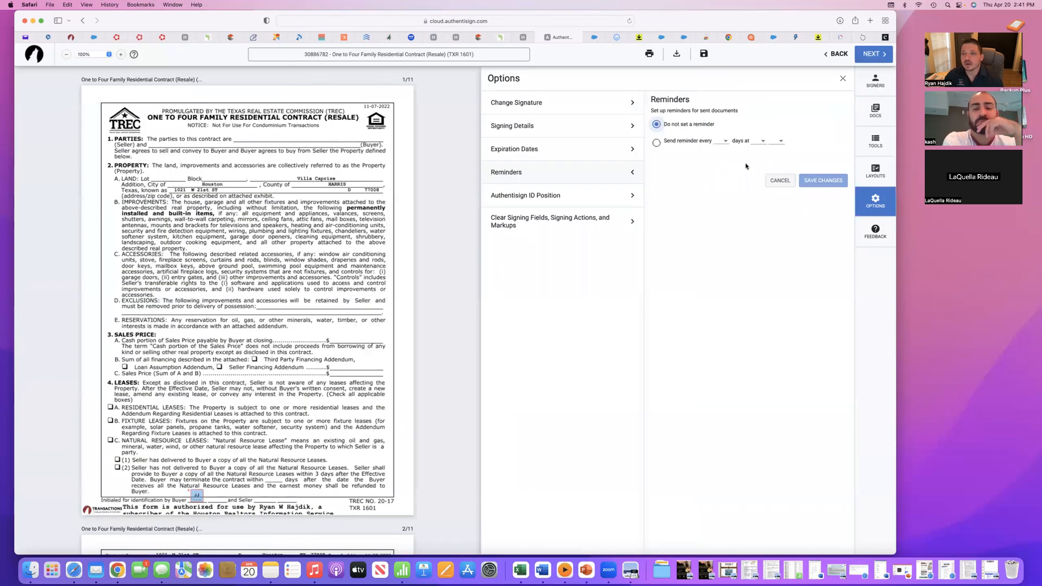
left_click(778, 181)
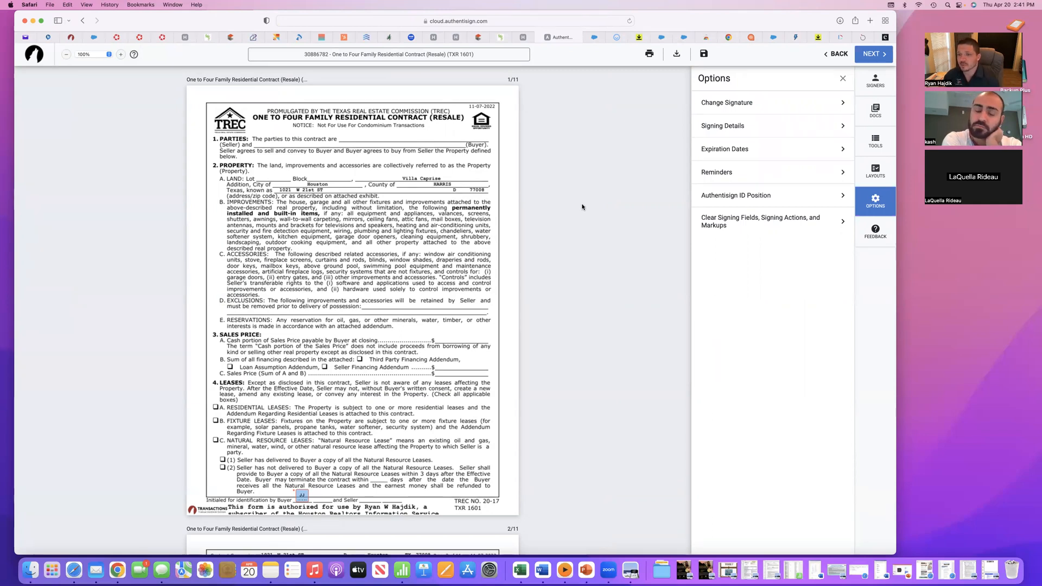
left_click(708, 225)
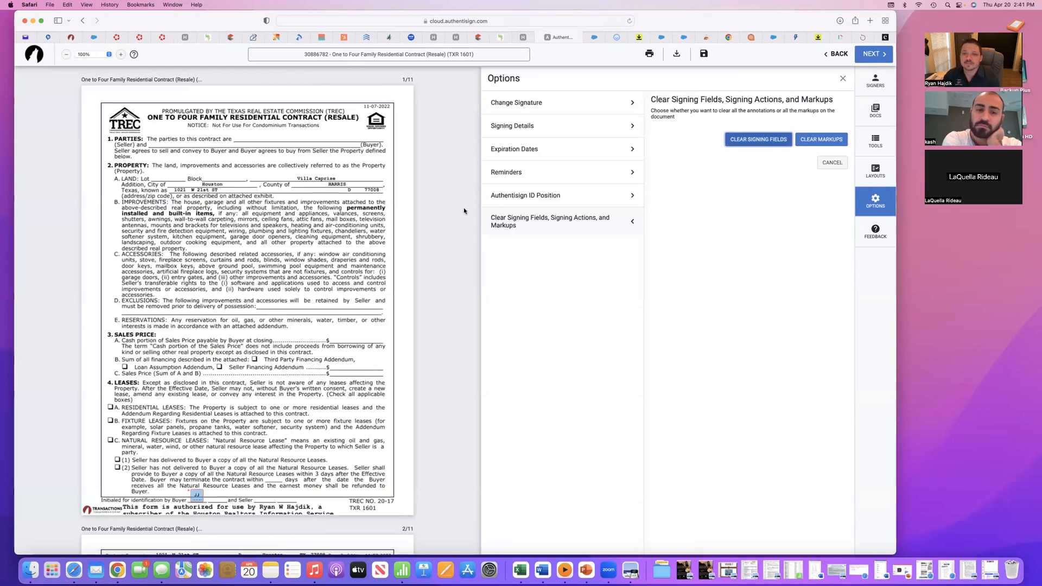
- Cancel clearing the signing fields and examine the initial, signature and date fields throughout the residential contract and the Buyer/Tenant Representation Agreement
left_click(832, 162)
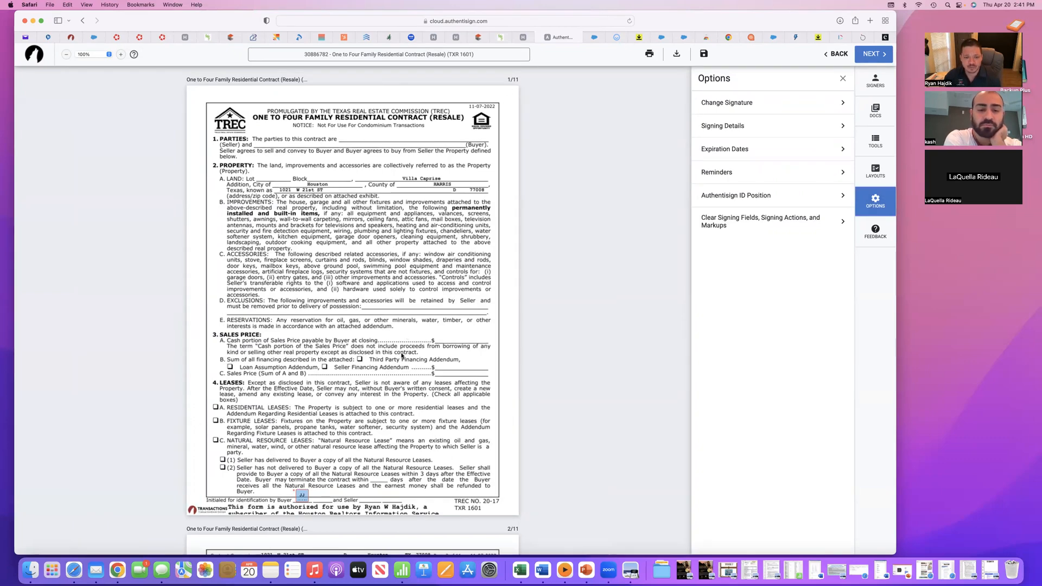
scroll(402, 355, "down", 20)
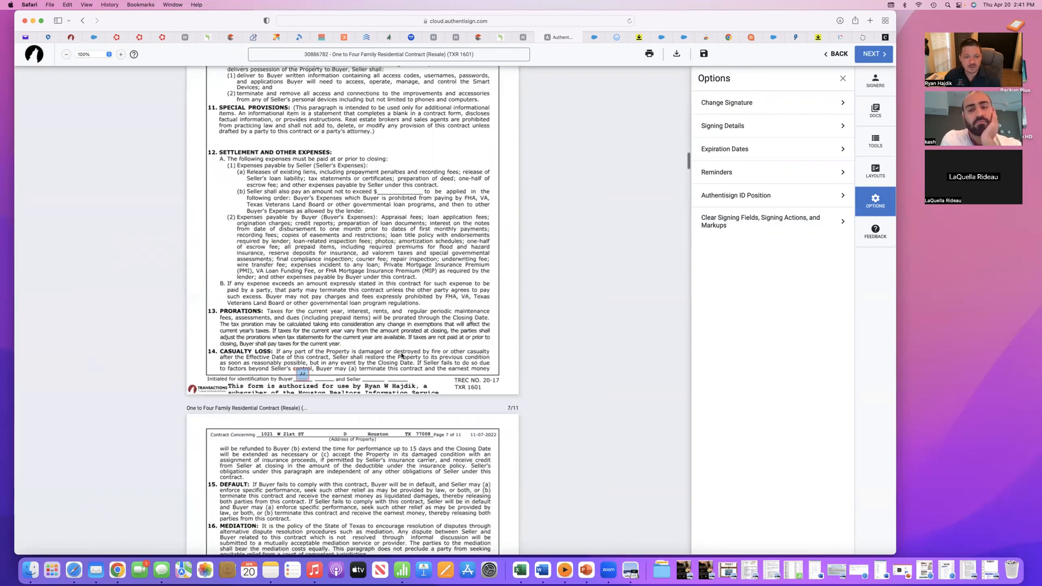
scroll(402, 355, "down", 20)
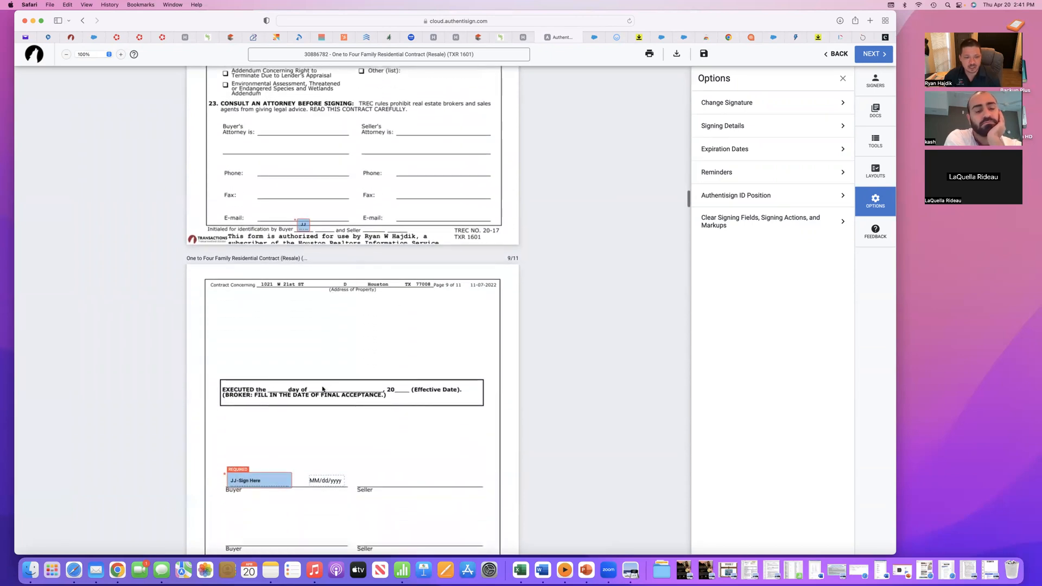
scroll(360, 338, "down", 20)
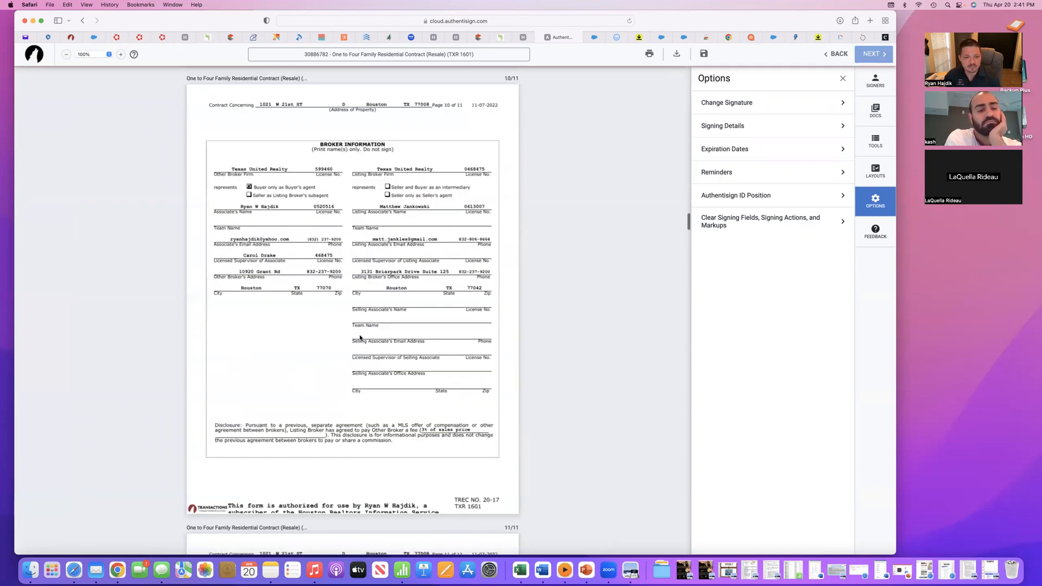
scroll(360, 338, "down", 5)
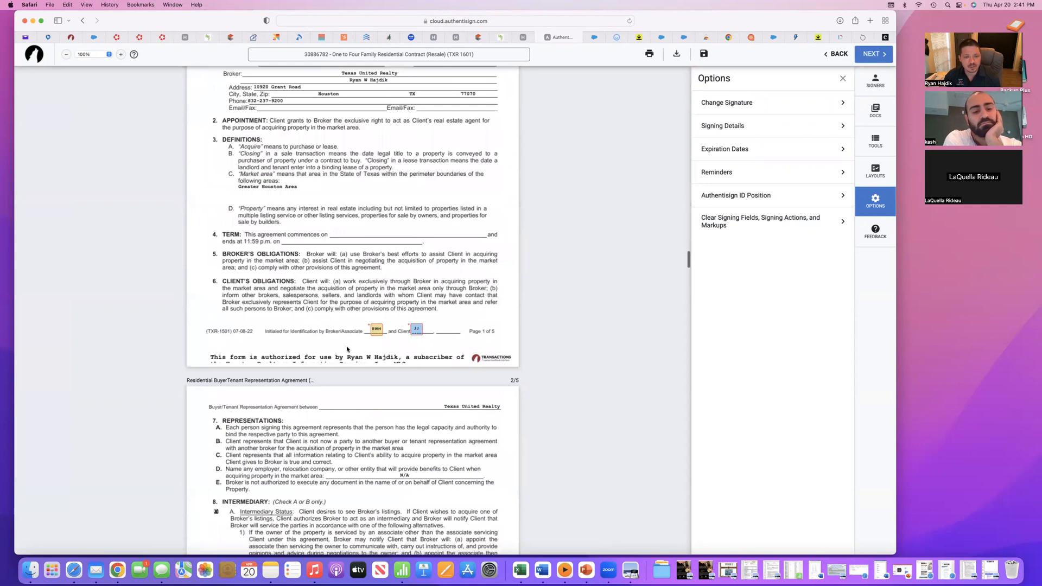
scroll(347, 349, "down", 15)
scroll(341, 335, "down", 9)
scroll(341, 335, "down", 8)
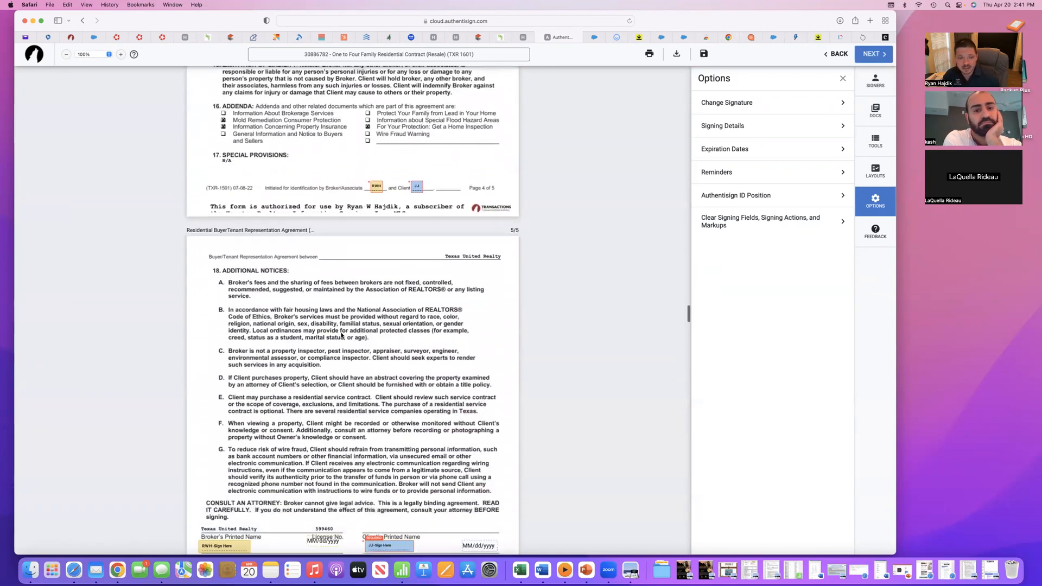
scroll(341, 336, "down", 2)
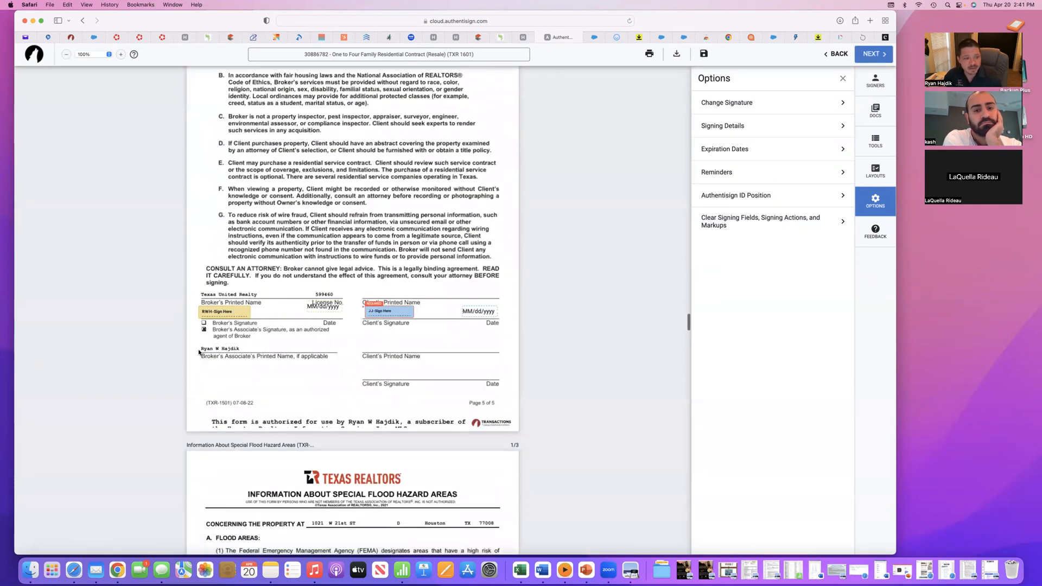
scroll(497, 263, "down", 20)
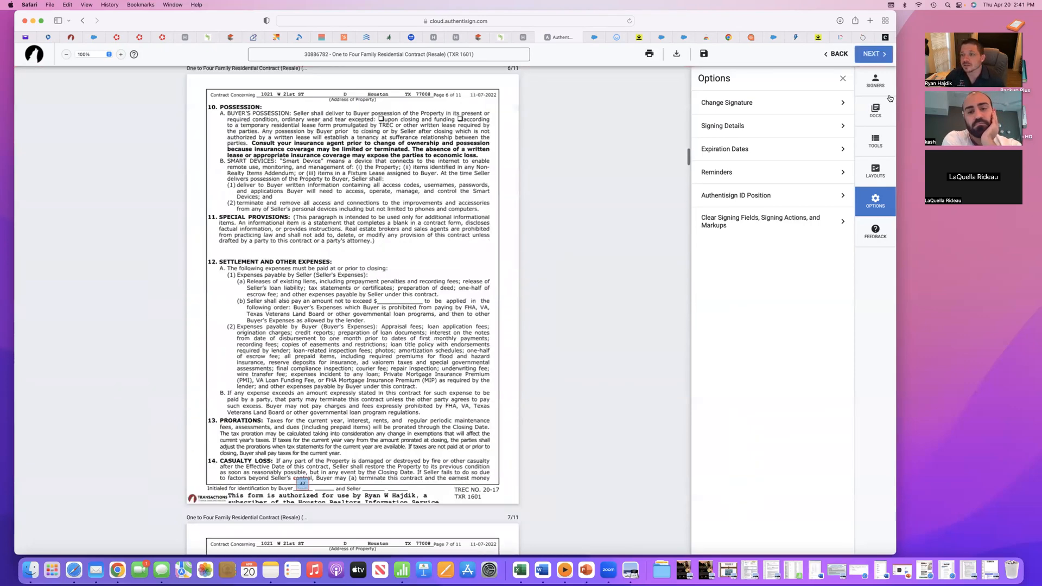
- Open the buyer's details in the signer list and remove the buyer from signing
left_click(876, 86)
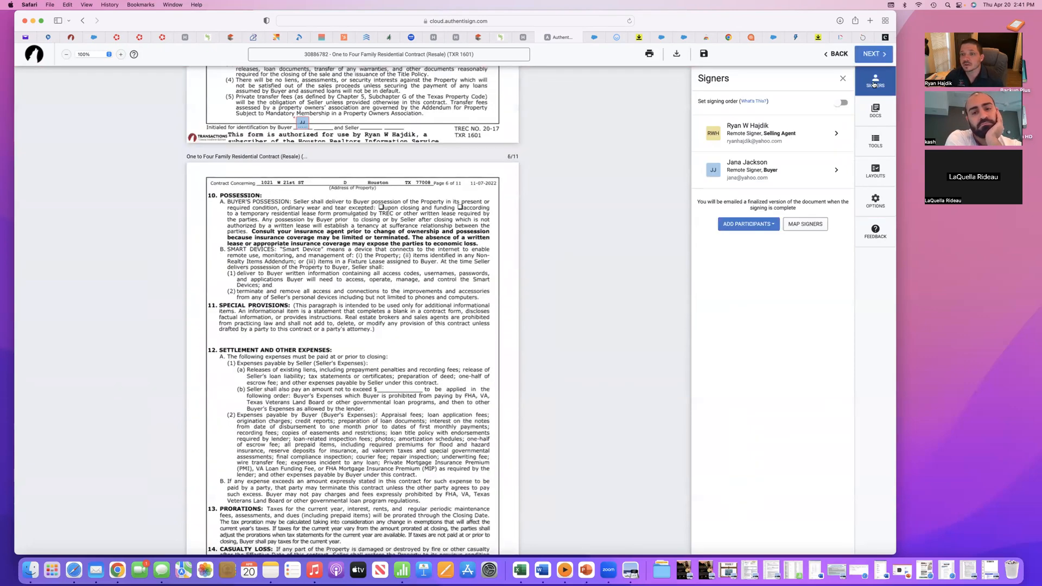
left_click(836, 170)
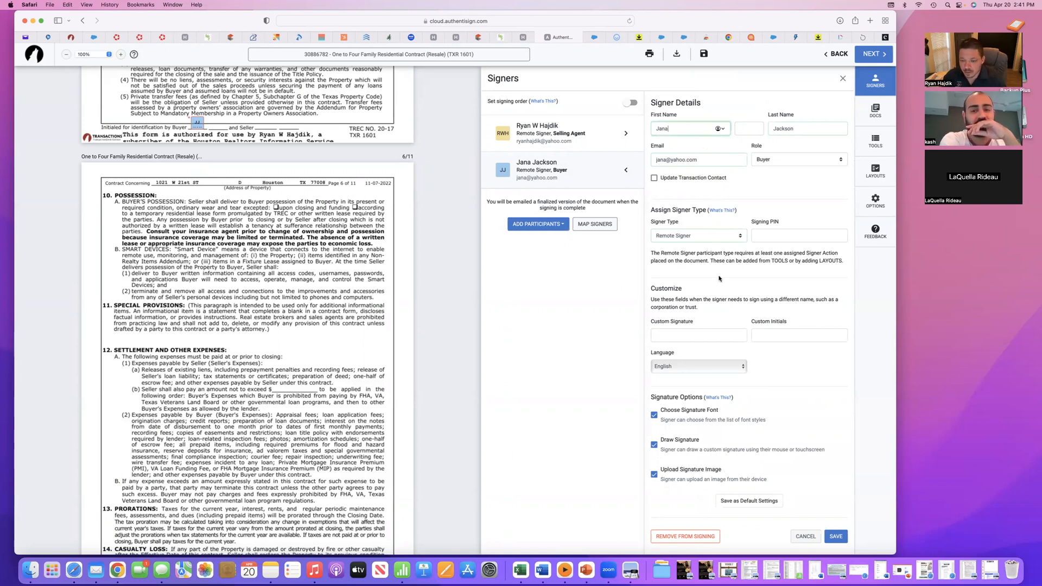
left_click(685, 537)
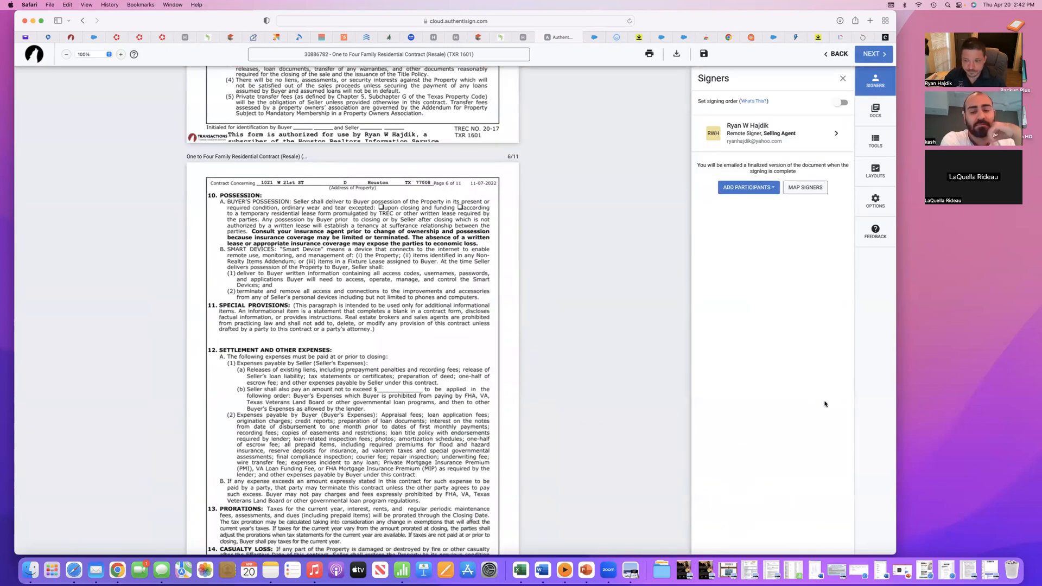
- Proceed to the final signing setup, set the reminder to every 1 day, and close the setup without sending
left_click(872, 57)
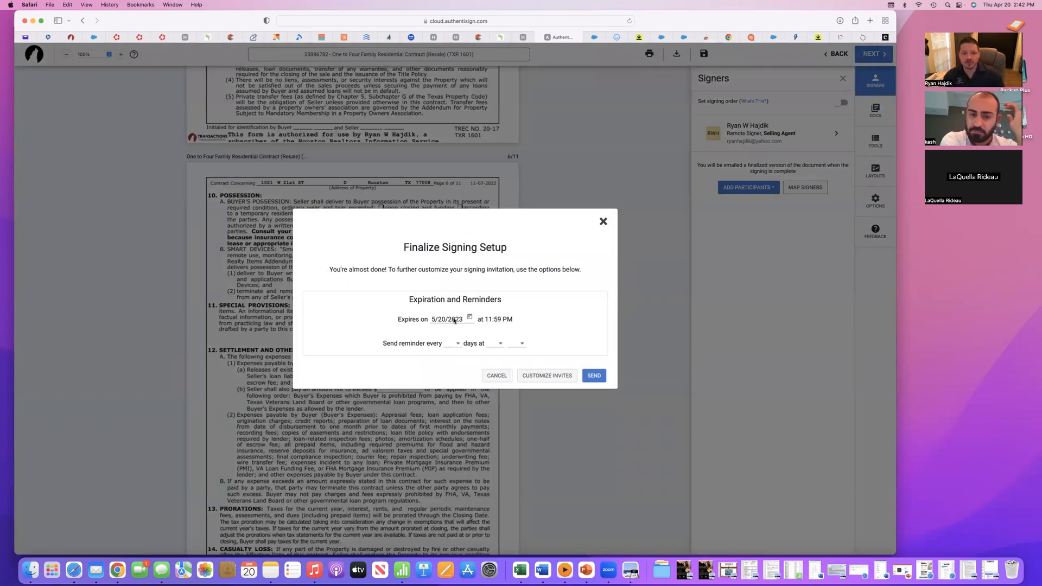
left_click(458, 346)
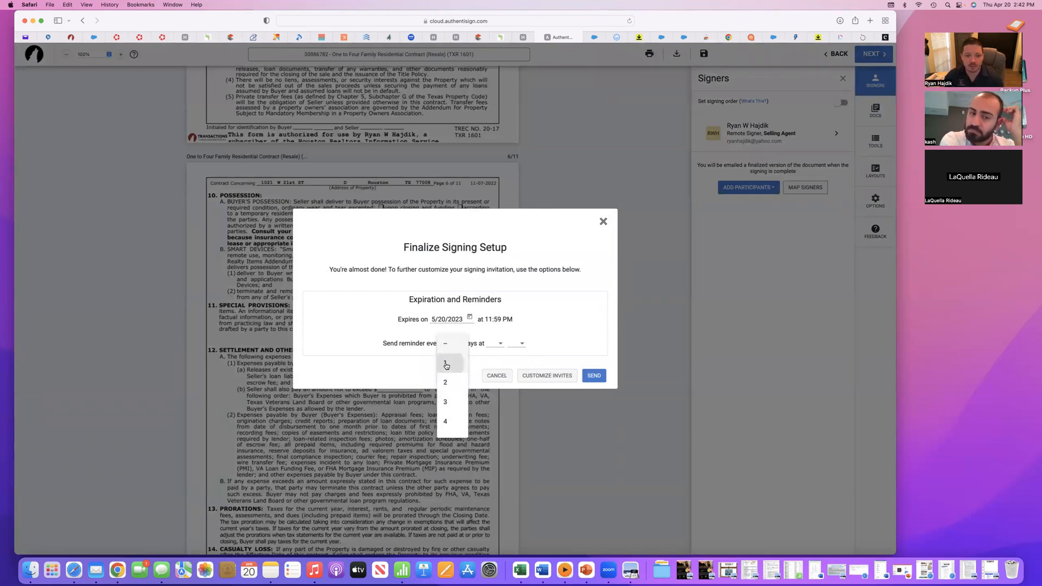
left_click(446, 364)
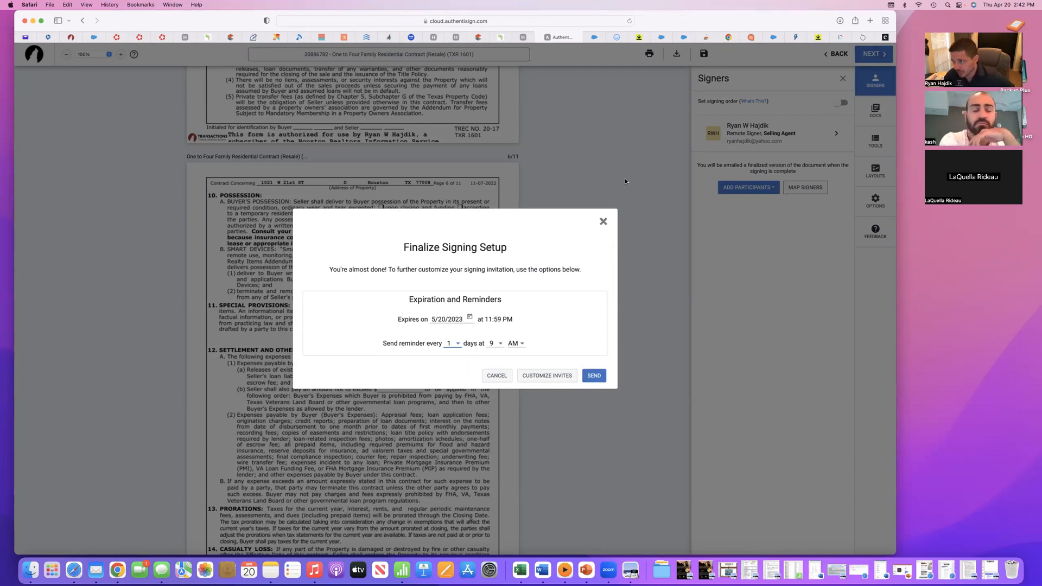
left_click(602, 221)
- Leave the signing editor and return to TransactionDesk without saving
left_click(842, 59)
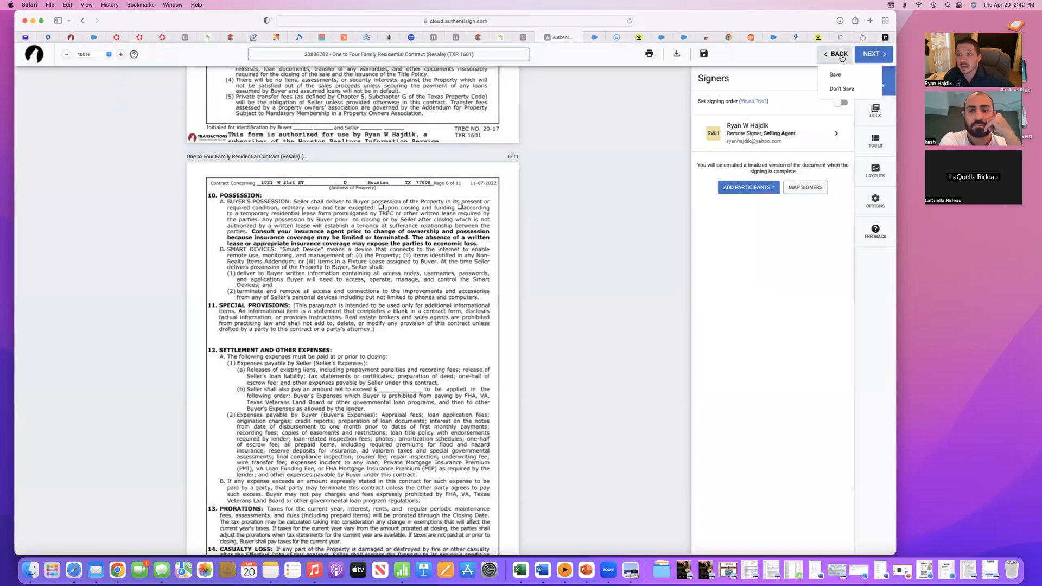
left_click(838, 88)
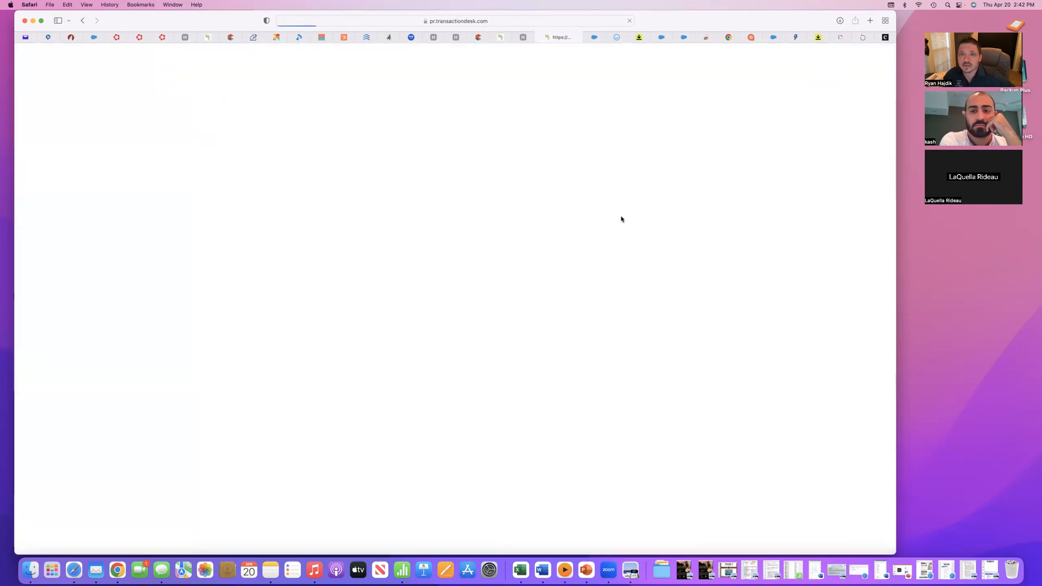